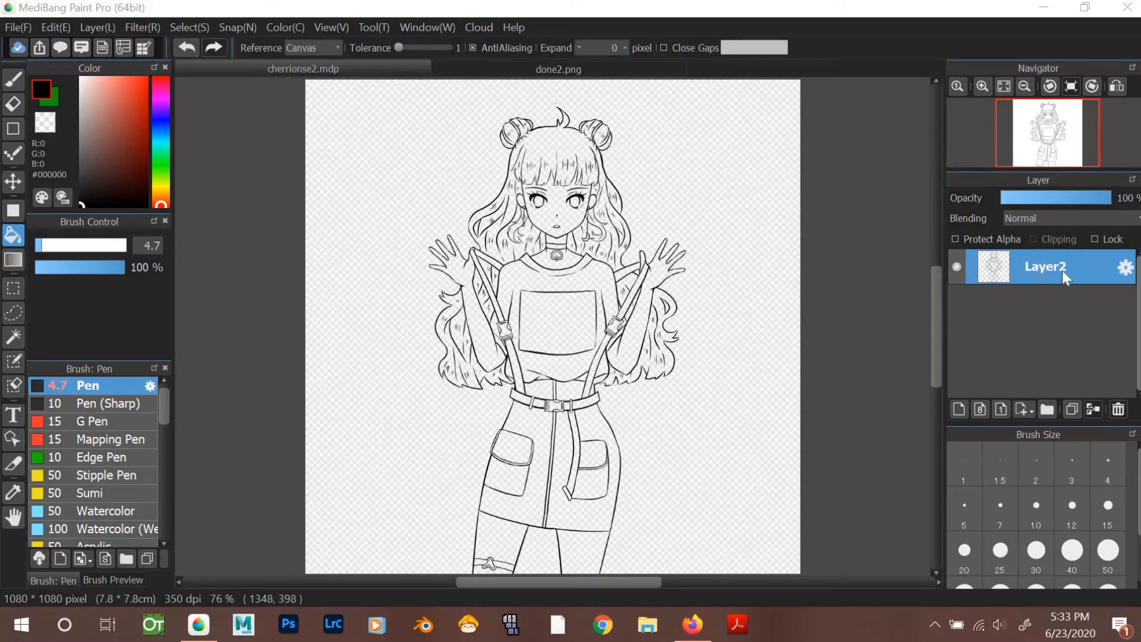
Add a new layer beneath the line art layer and name it skin.
click(959, 408)
drag(1045, 312, 1046, 301)
double_click(1046, 322)
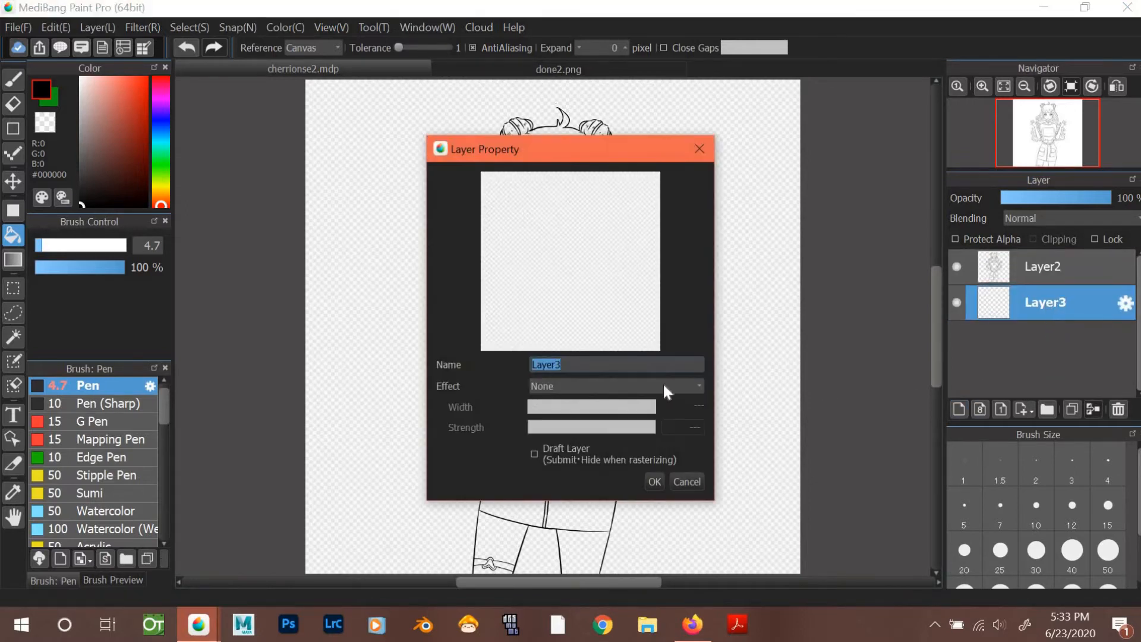
text(skin)
click(654, 481)
Set the foreground colour to the medium green #3EA025 for the Bucket fills.
click(984, 92)
click(984, 92)
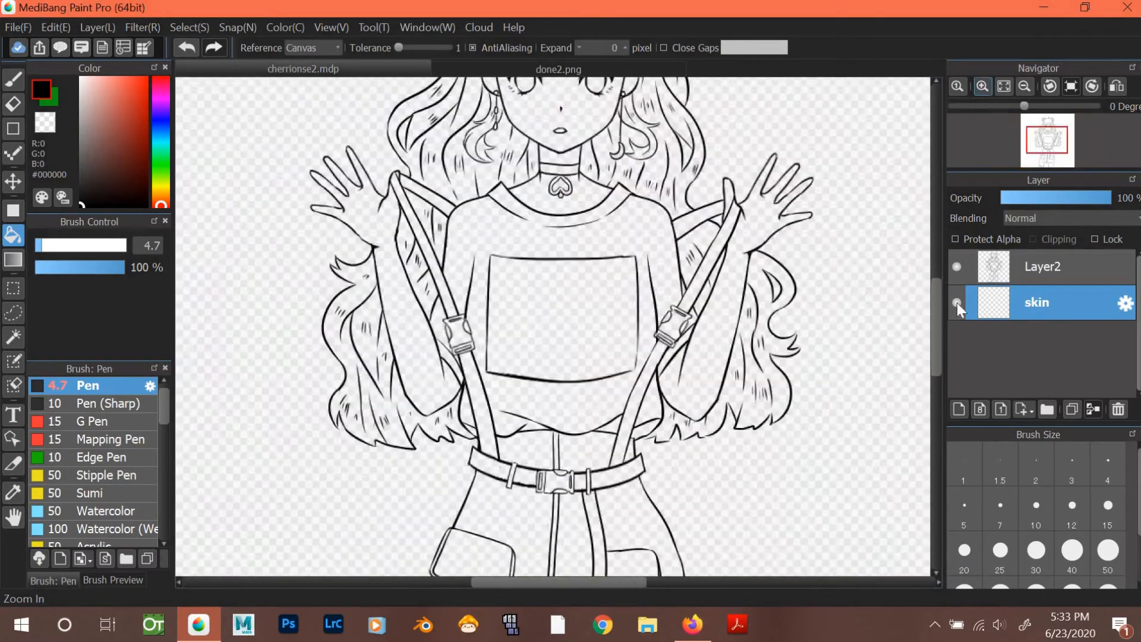
drag(935, 312, 932, 273)
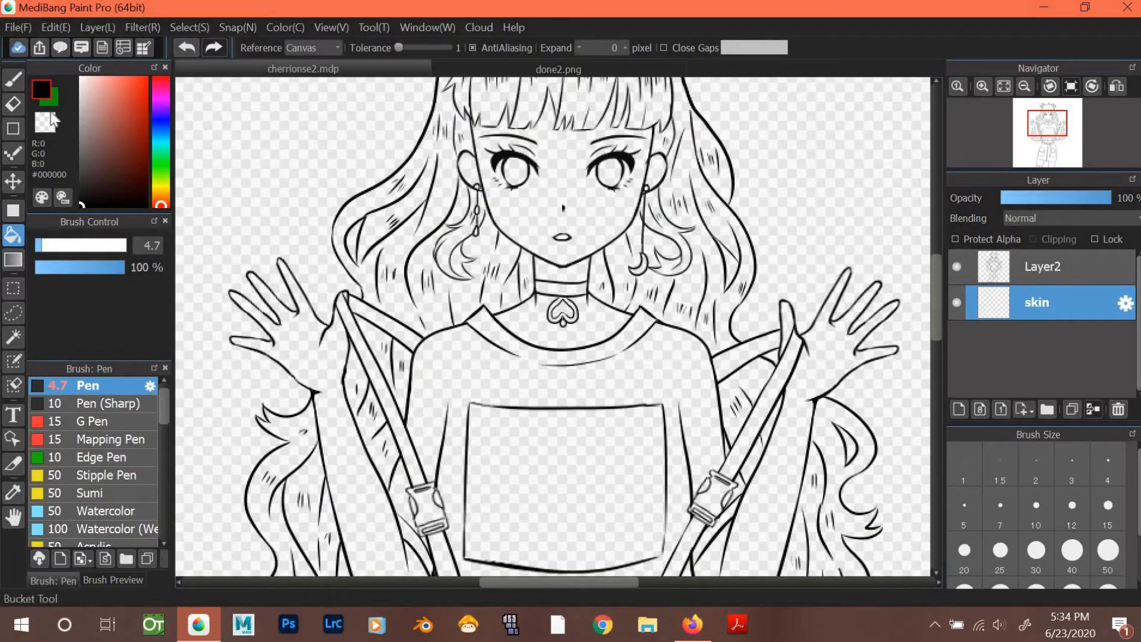
click(53, 95)
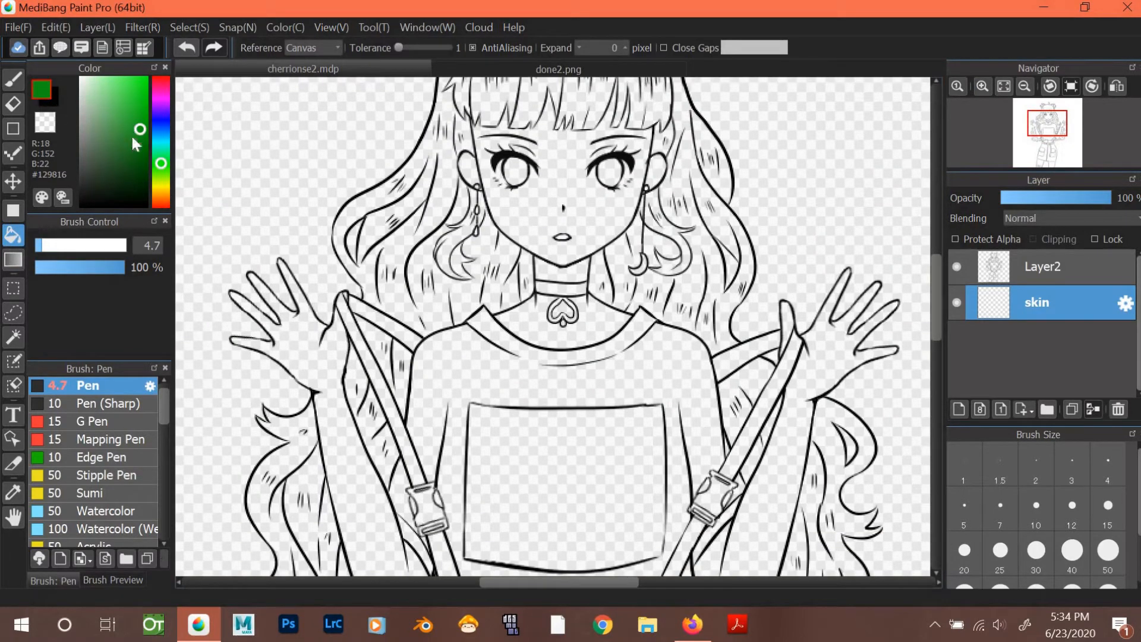
click(130, 152)
click(128, 107)
click(161, 114)
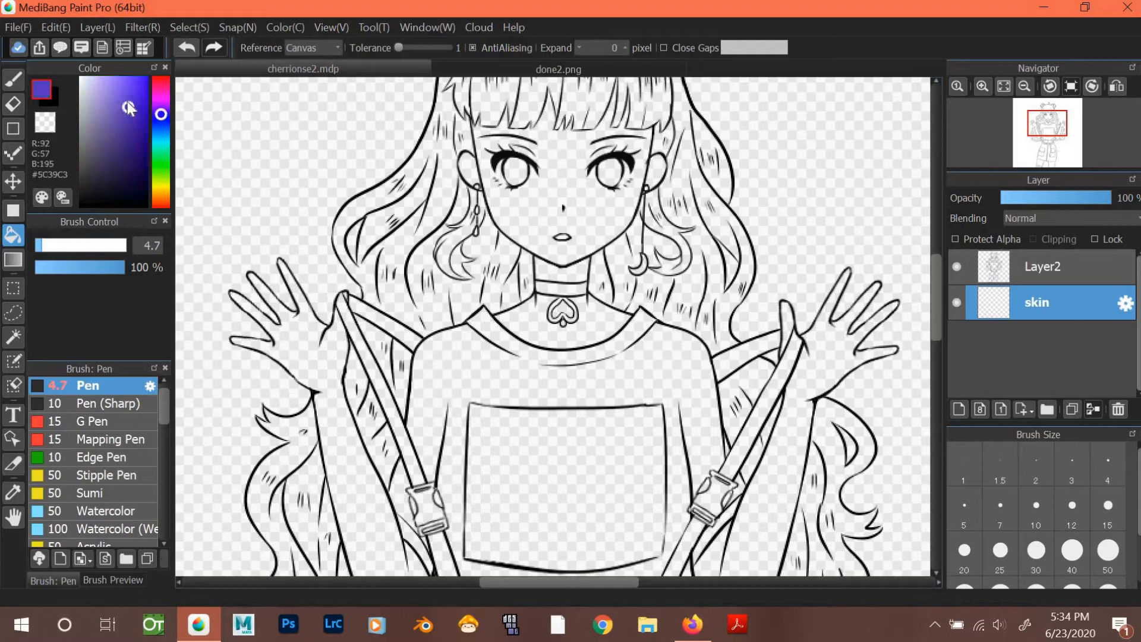
drag(161, 148, 162, 168)
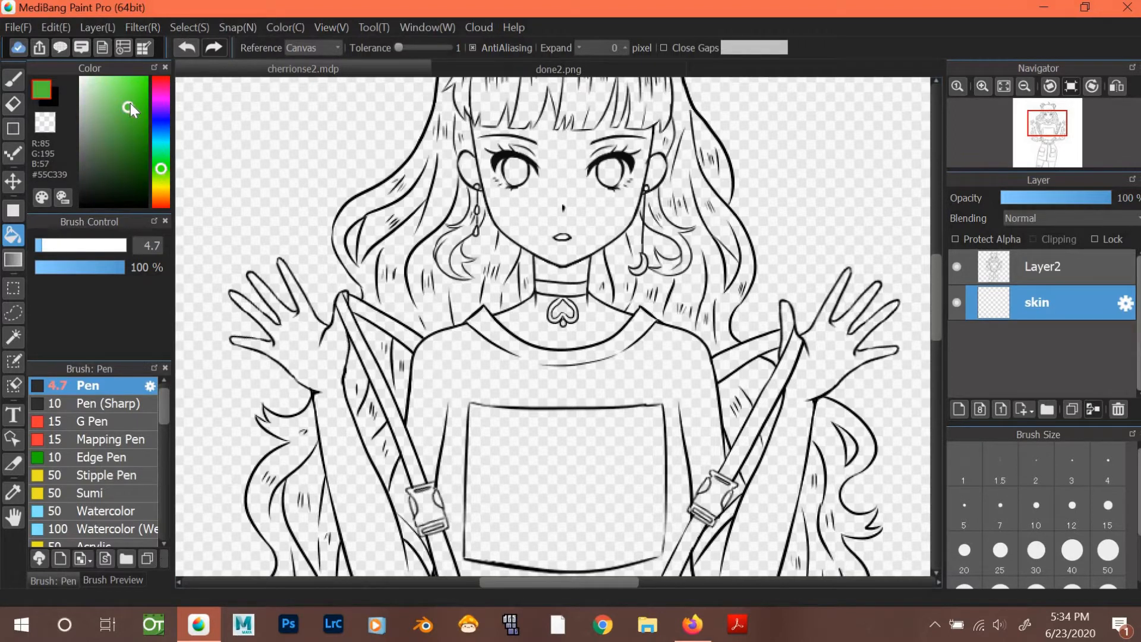
click(133, 125)
Bucket-fill the face, ears, neck, upper chest and the arm, hand and thumb on the image's right side with green.
click(568, 227)
click(656, 169)
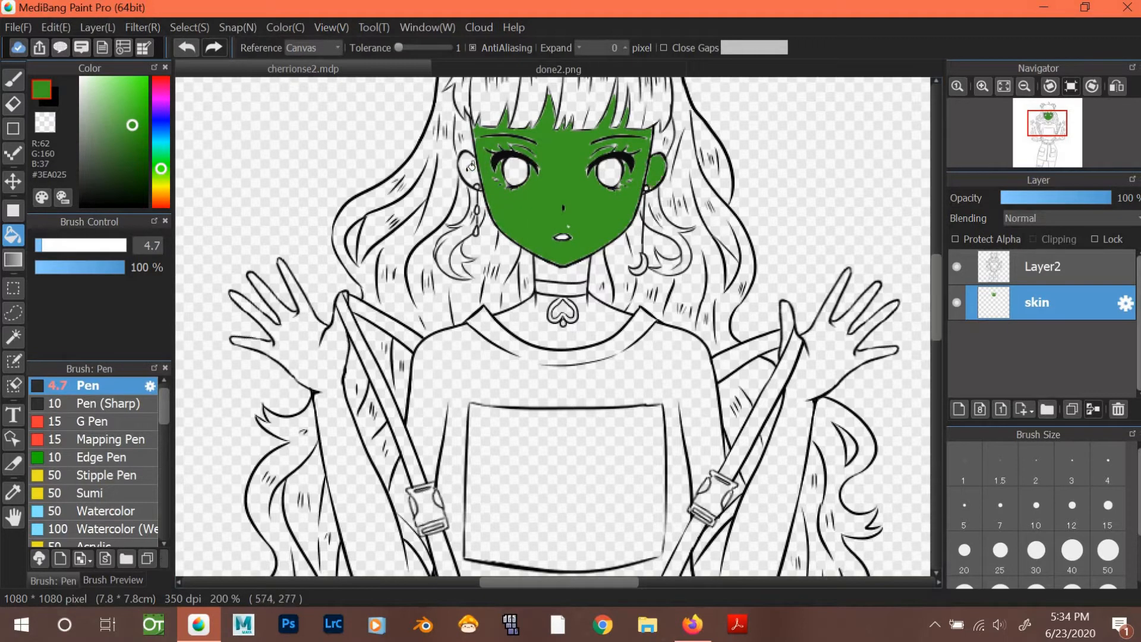
click(550, 273)
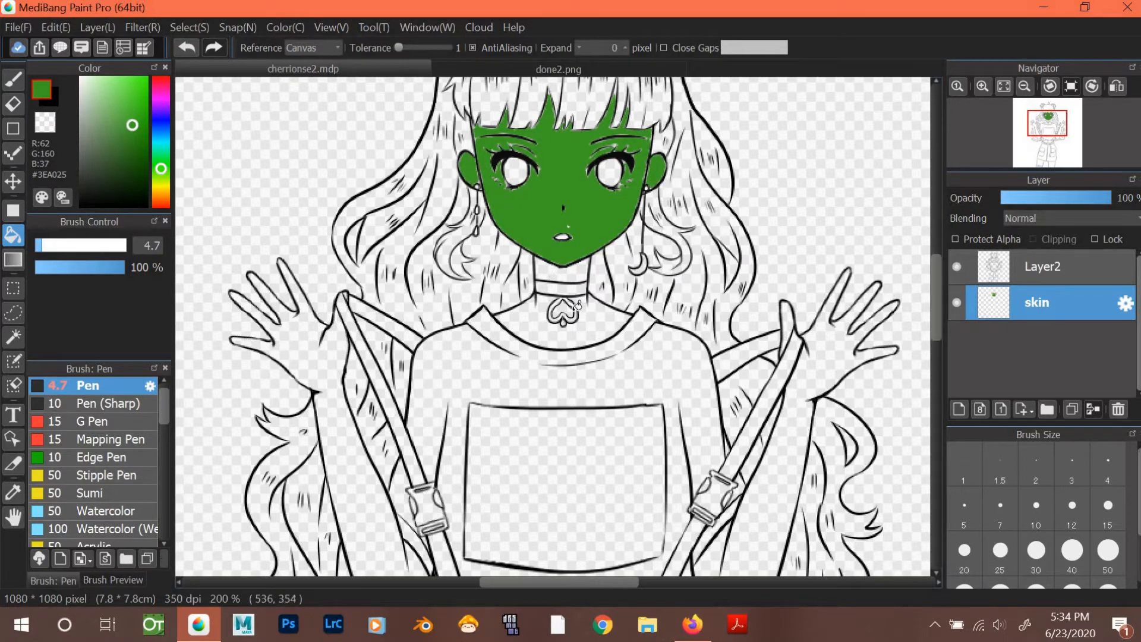
click(615, 344)
click(831, 291)
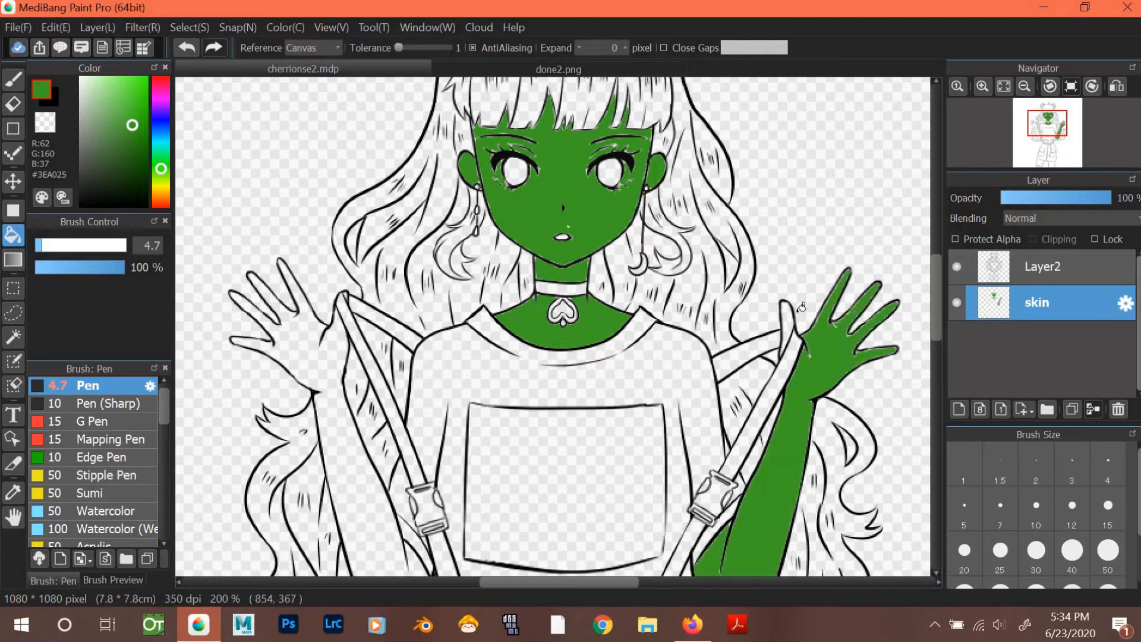
click(788, 325)
Bucket-fill both legs around the leg strap and bow, plus the remaining arm and hand, with the same green.
drag(935, 276, 935, 416)
click(442, 400)
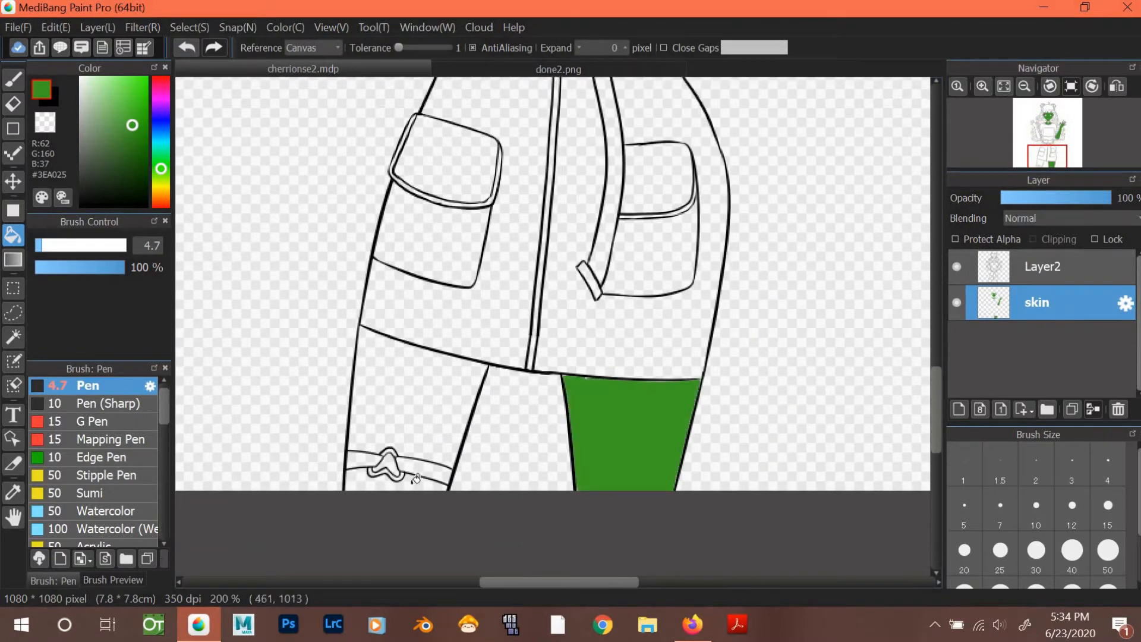
click(417, 482)
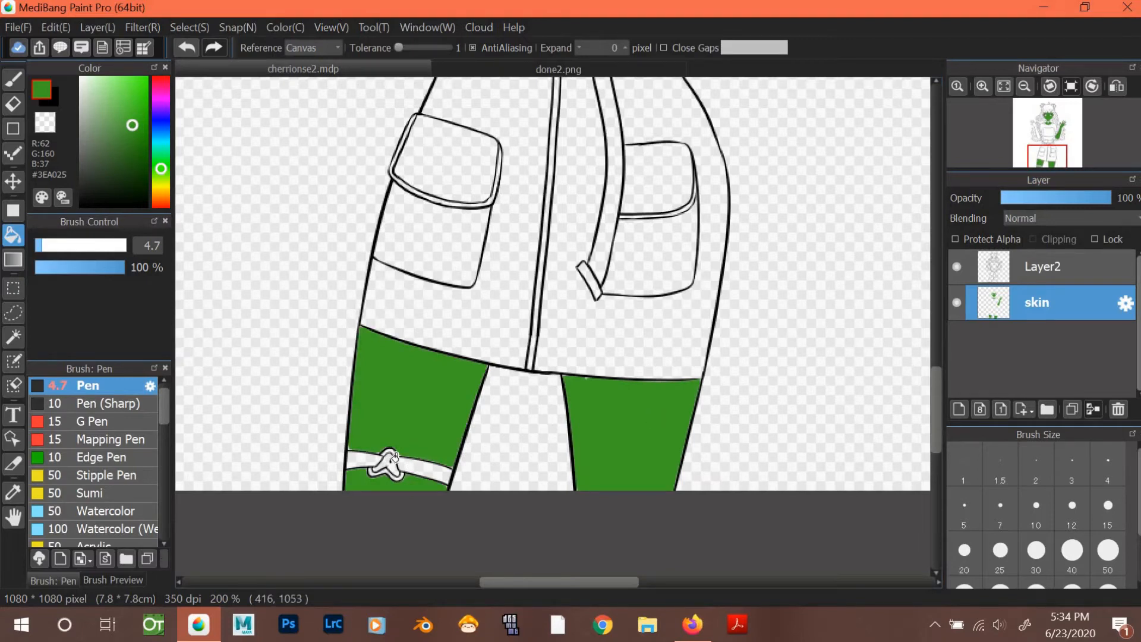
click(392, 458)
click(933, 321)
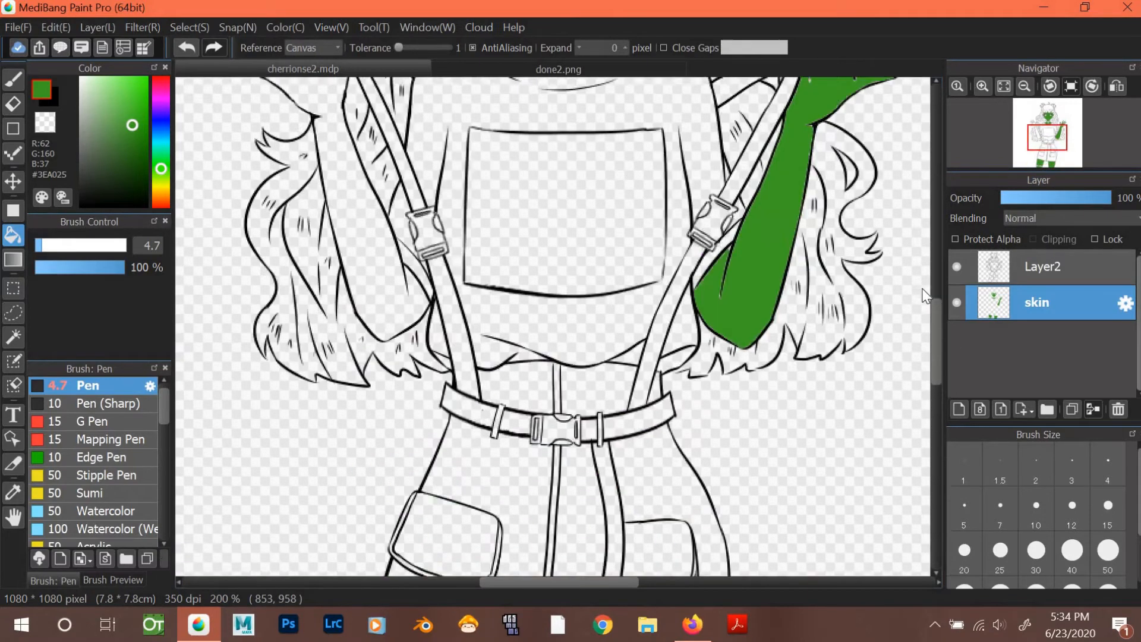
click(341, 324)
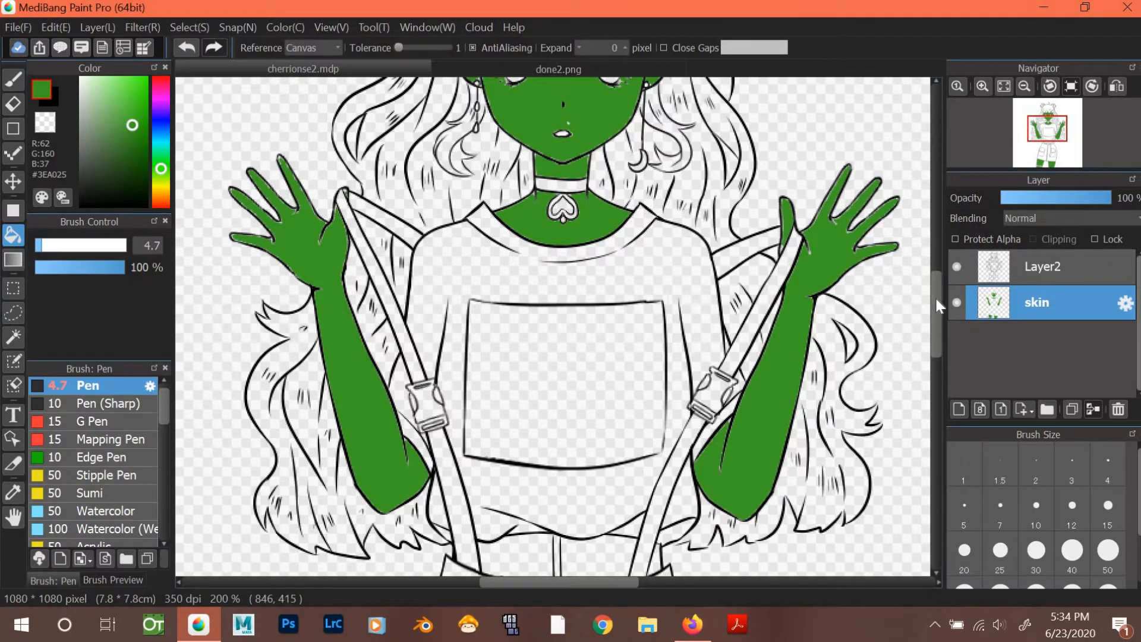
With the Pen brush at size 5.7, paint green into the unfilled gaps along the left end of the fringe.
drag(935, 296, 932, 262)
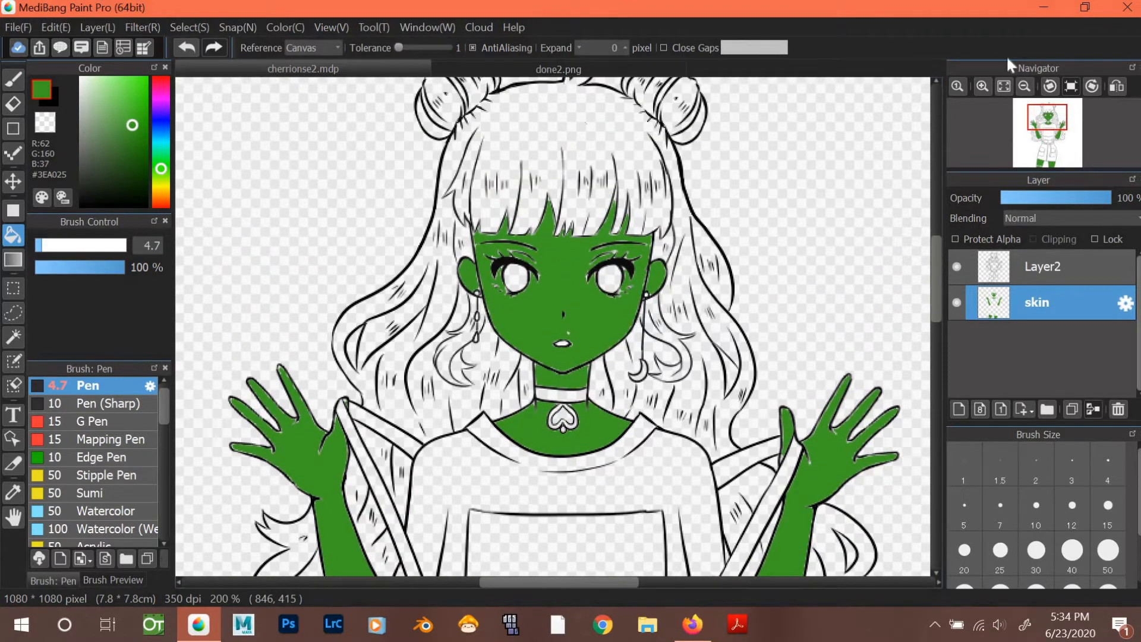
click(981, 87)
click(981, 87)
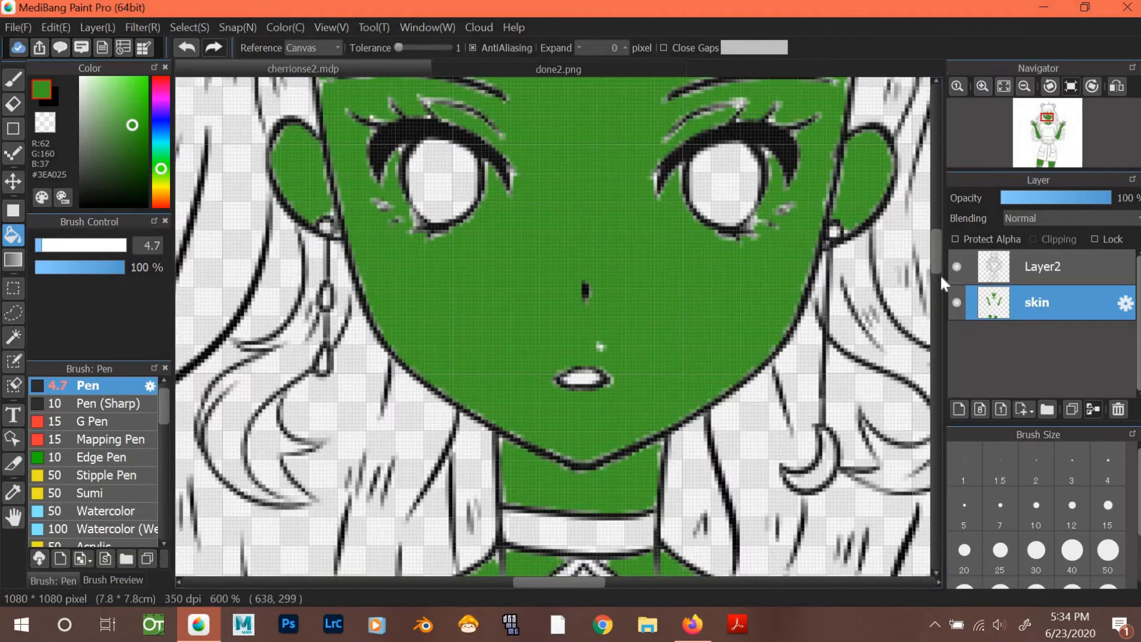
drag(938, 243, 937, 223)
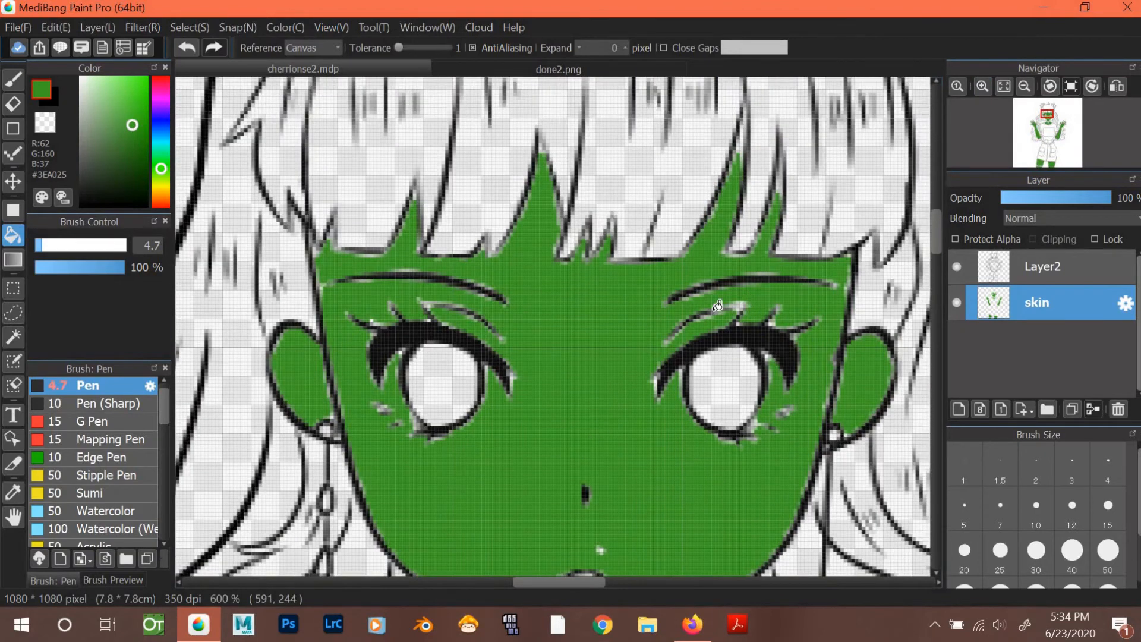
click(14, 80)
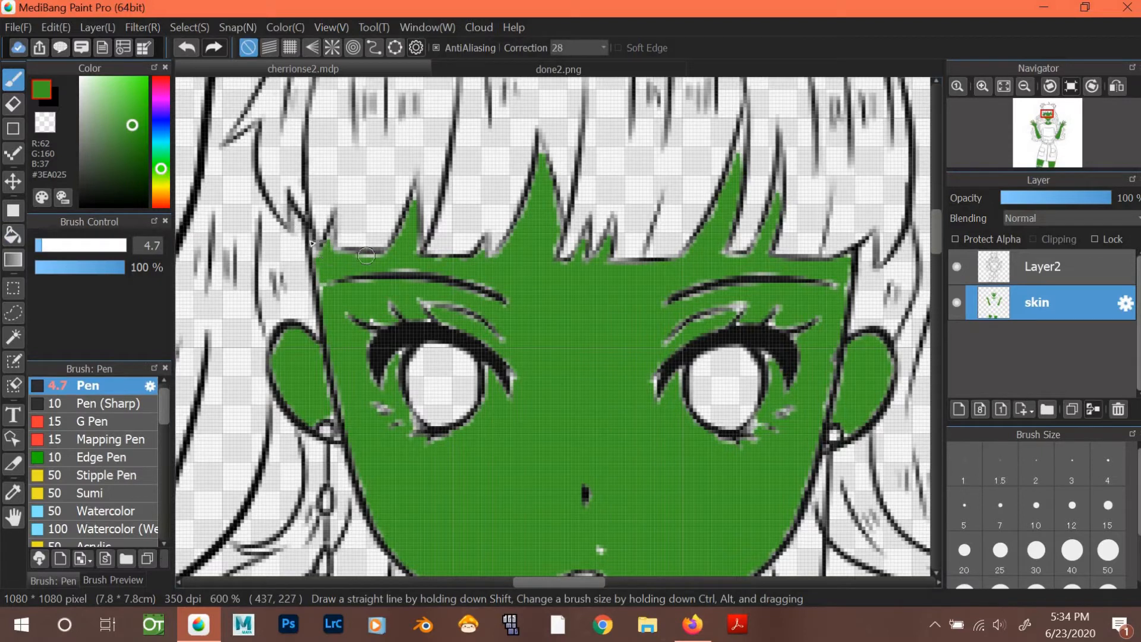
drag(309, 240, 321, 273)
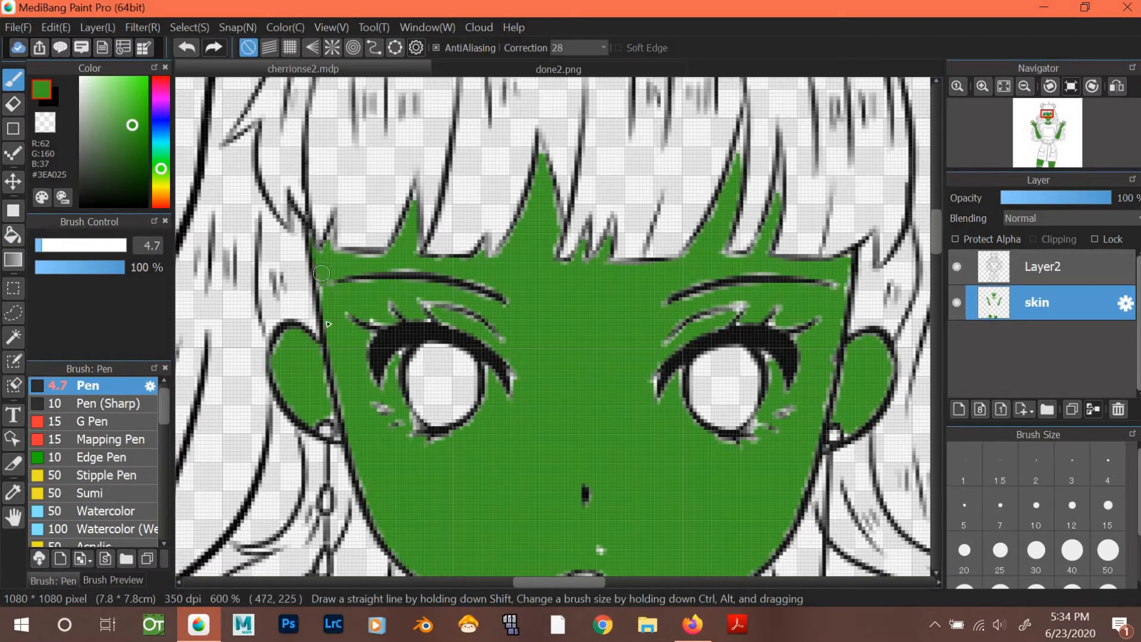
click(50, 245)
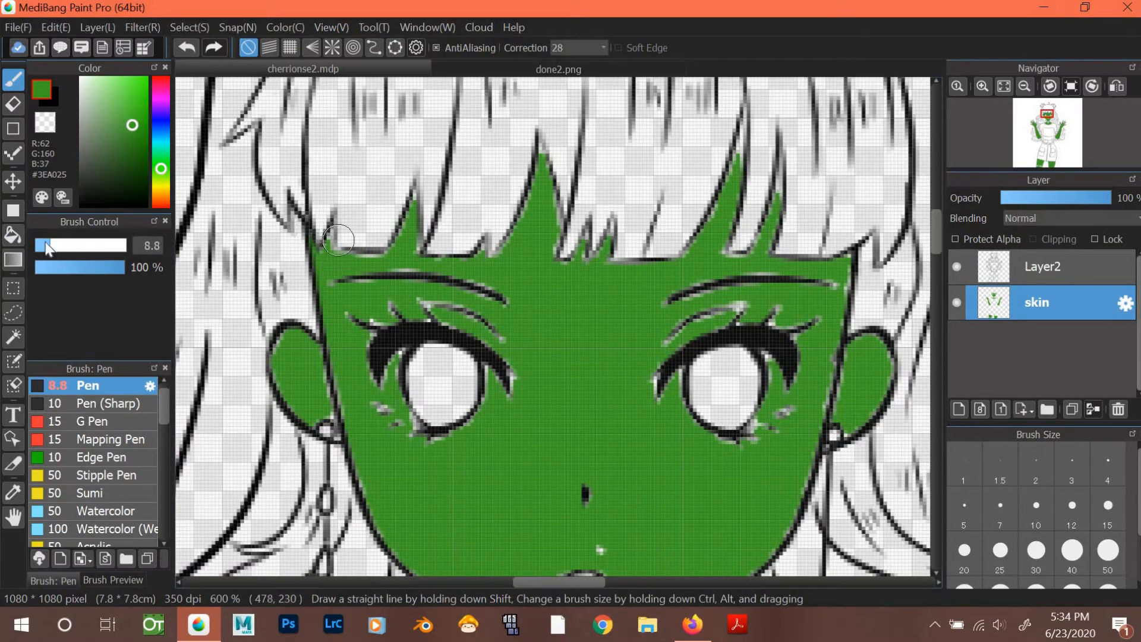
mouse_move(332, 233)
mouse_down()
mouse_move(325, 269)
mouse_move(427, 275)
mouse_up()
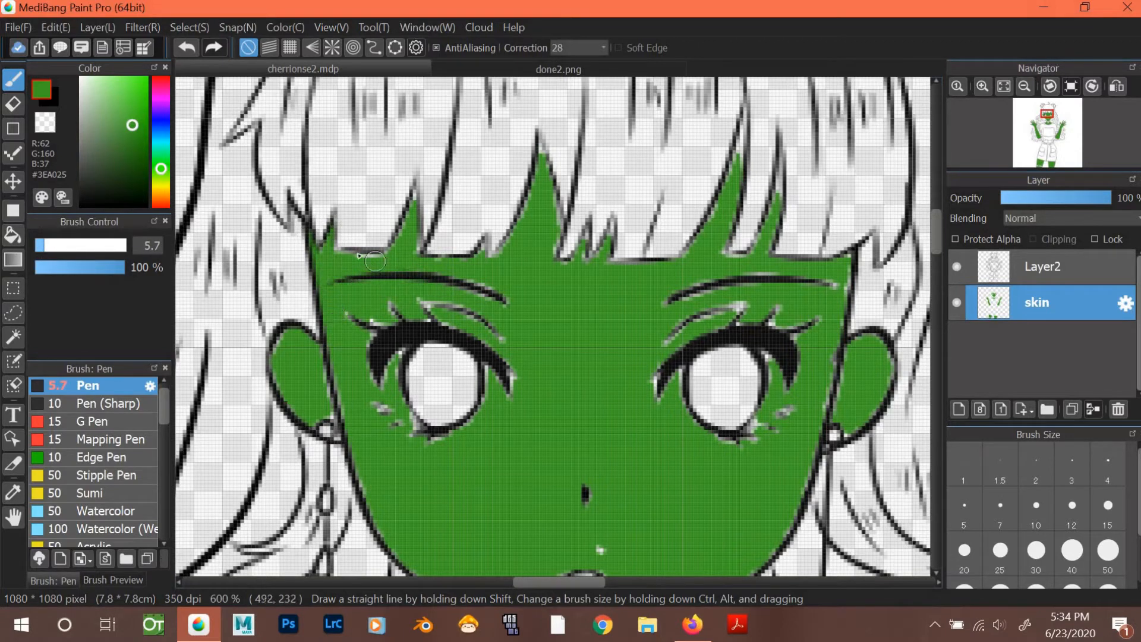
drag(365, 255, 324, 250)
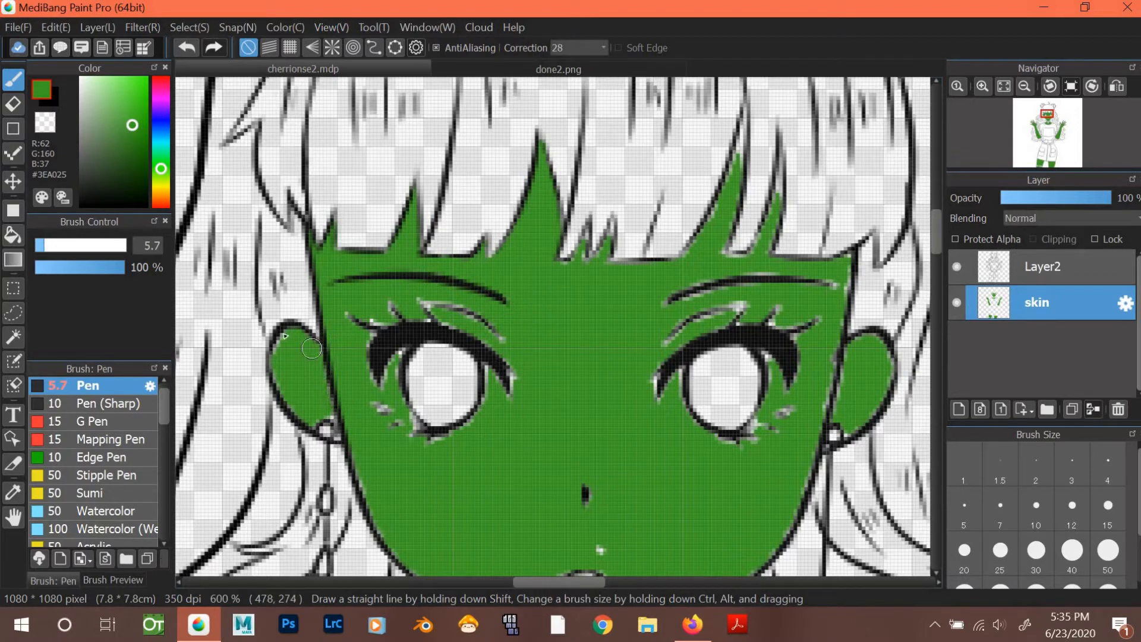
Paint green over the unfilled edges of the left ear and around the left eye's lashes and eyelid crease.
drag(280, 338, 278, 387)
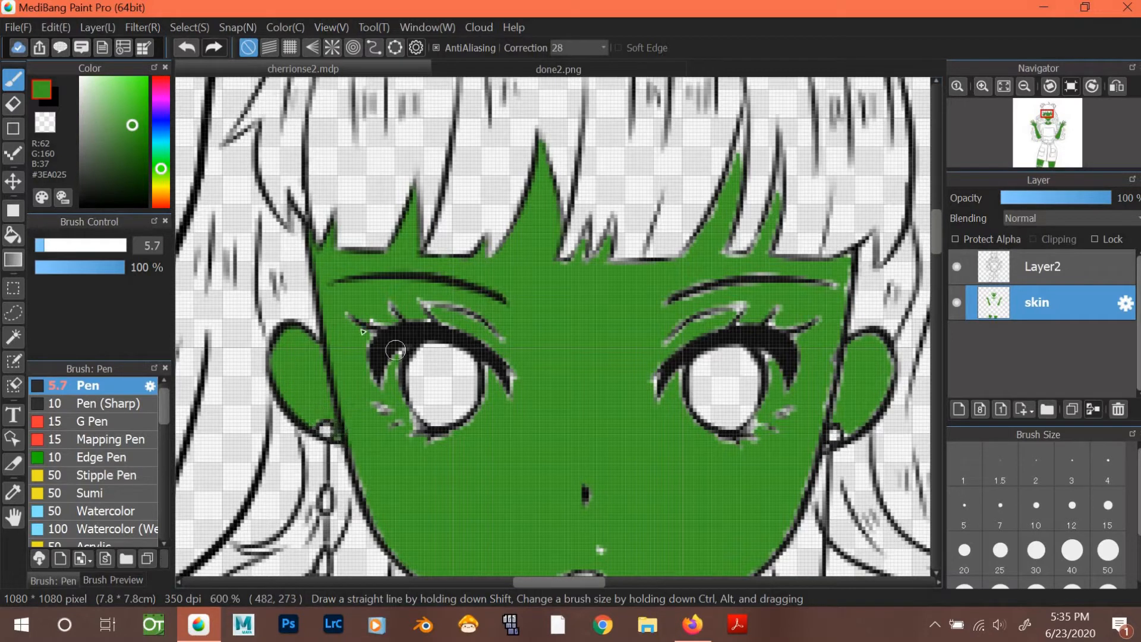
mouse_move(383, 303)
mouse_down()
mouse_move(426, 436)
mouse_move(369, 402)
mouse_move(440, 442)
mouse_move(397, 423)
mouse_move(458, 428)
mouse_move(417, 445)
mouse_move(493, 413)
mouse_move(467, 423)
mouse_move(490, 389)
mouse_move(481, 339)
mouse_move(487, 370)
mouse_up()
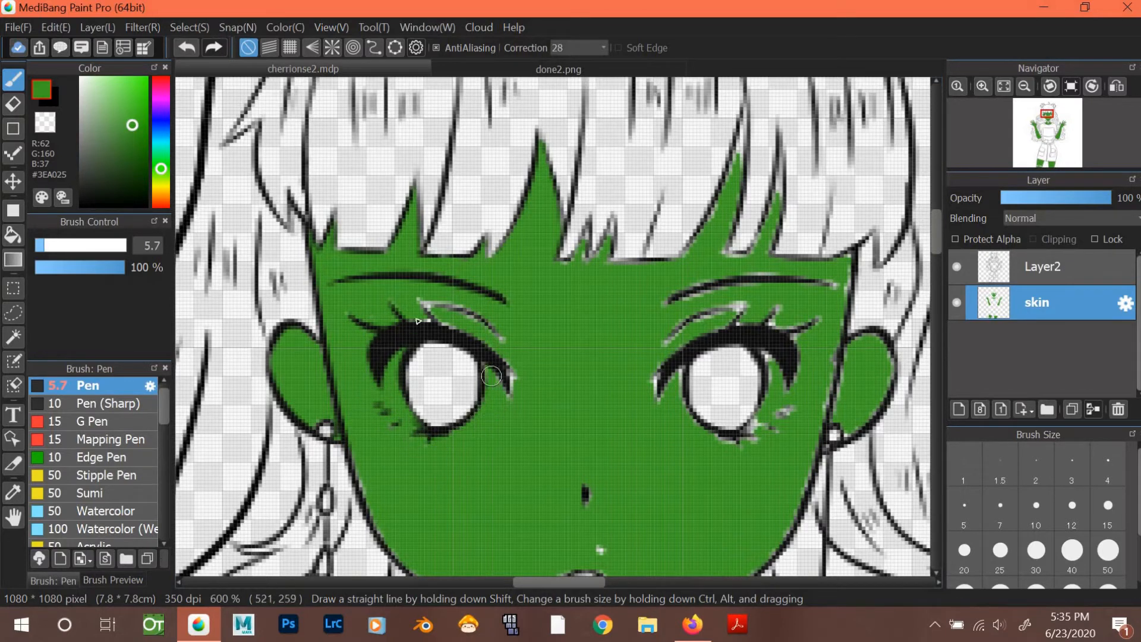
mouse_move(441, 323)
mouse_down()
mouse_move(413, 295)
mouse_move(432, 314)
mouse_move(517, 331)
mouse_move(446, 301)
mouse_move(496, 364)
mouse_up()
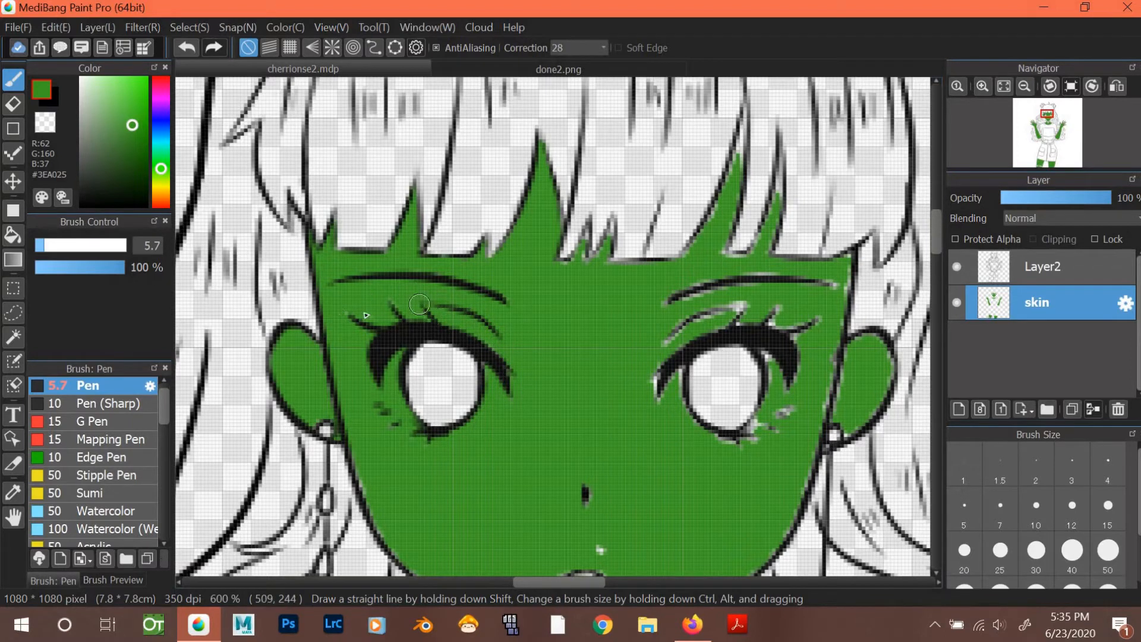
Paint green into the gaps between the middle strands of the fringe, up into the tall gap on the right.
drag(552, 183, 574, 266)
drag(590, 227, 580, 267)
drag(607, 222, 612, 218)
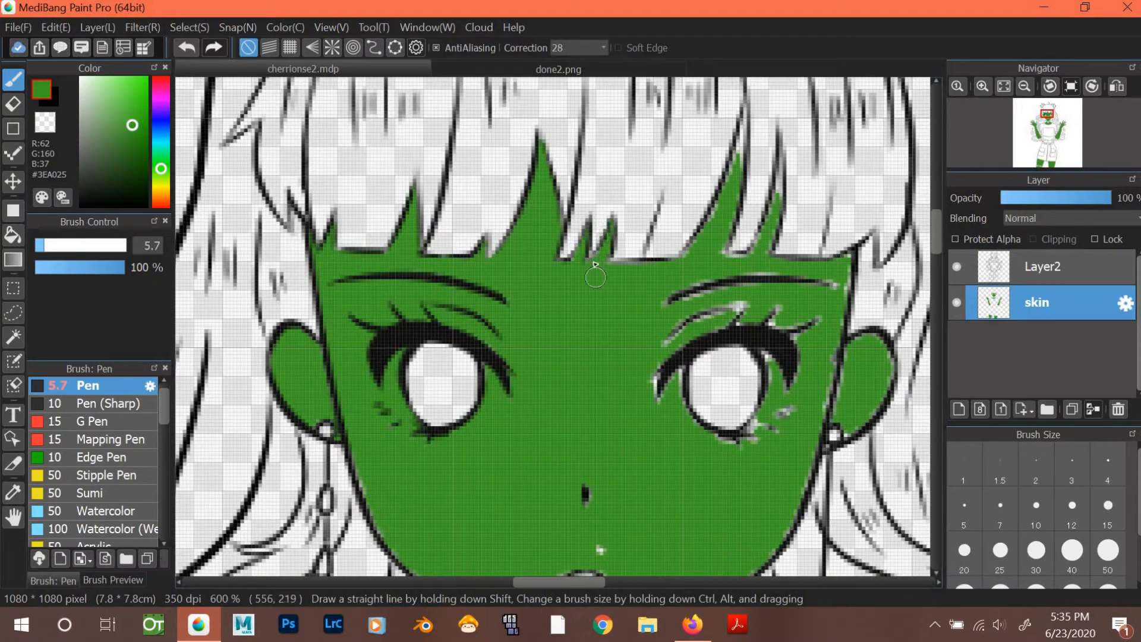
mouse_move(594, 264)
mouse_down()
mouse_move(684, 269)
mouse_move(677, 256)
mouse_move(740, 148)
mouse_move(744, 104)
mouse_move(740, 140)
mouse_up()
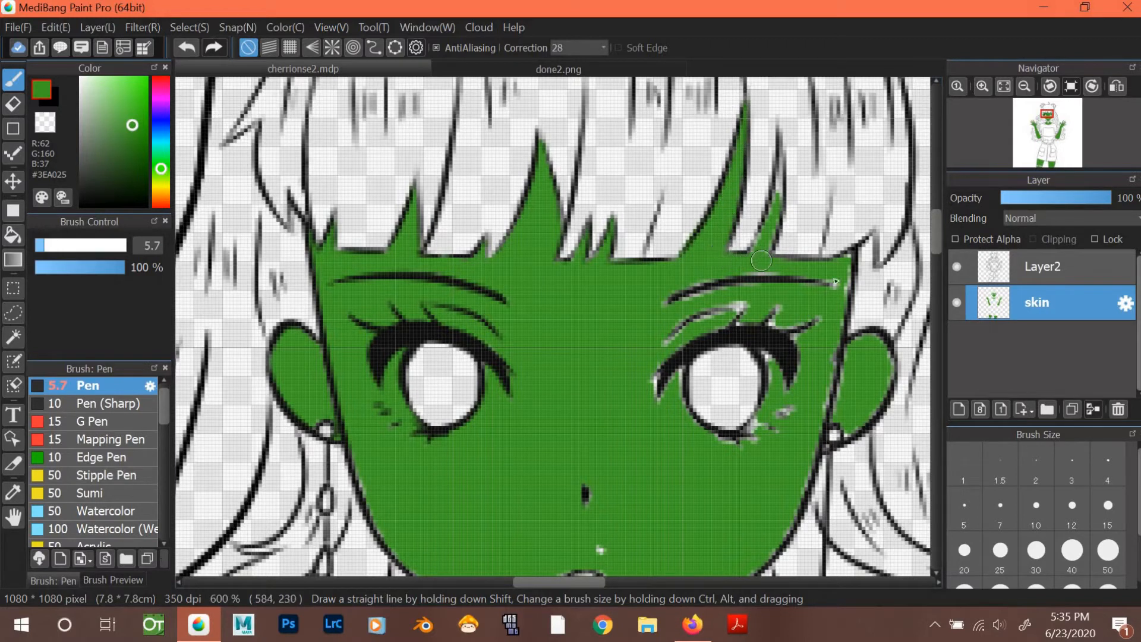
Paint green over the gaps around the right eyebrow and eye, the right fringe strand, and the adjoining face and ear edges.
drag(766, 278, 685, 285)
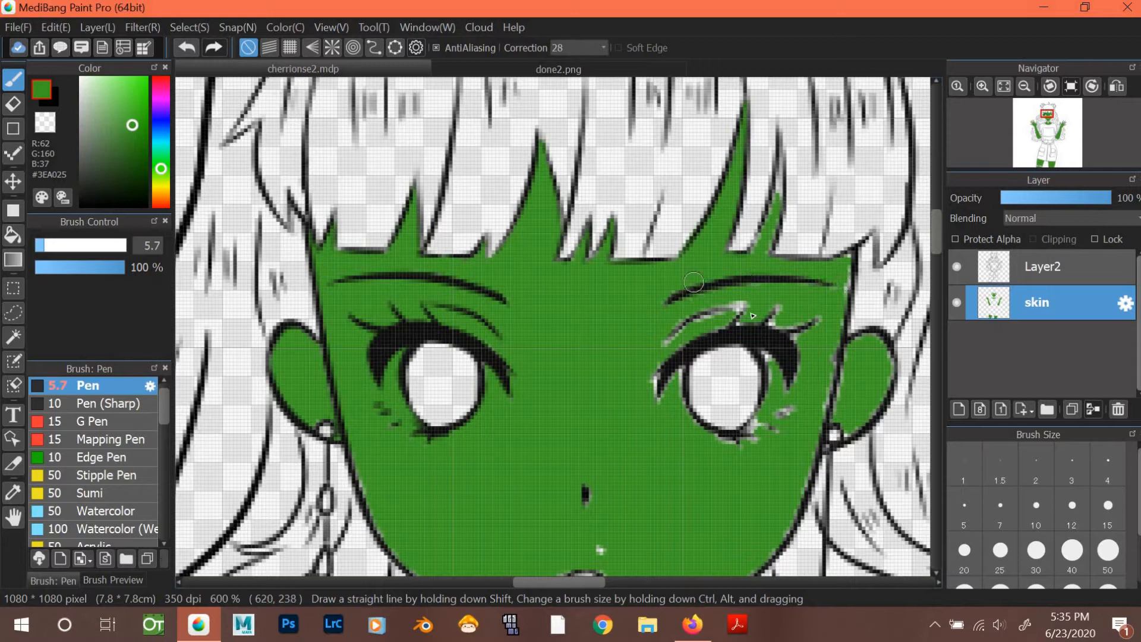
drag(658, 357, 745, 304)
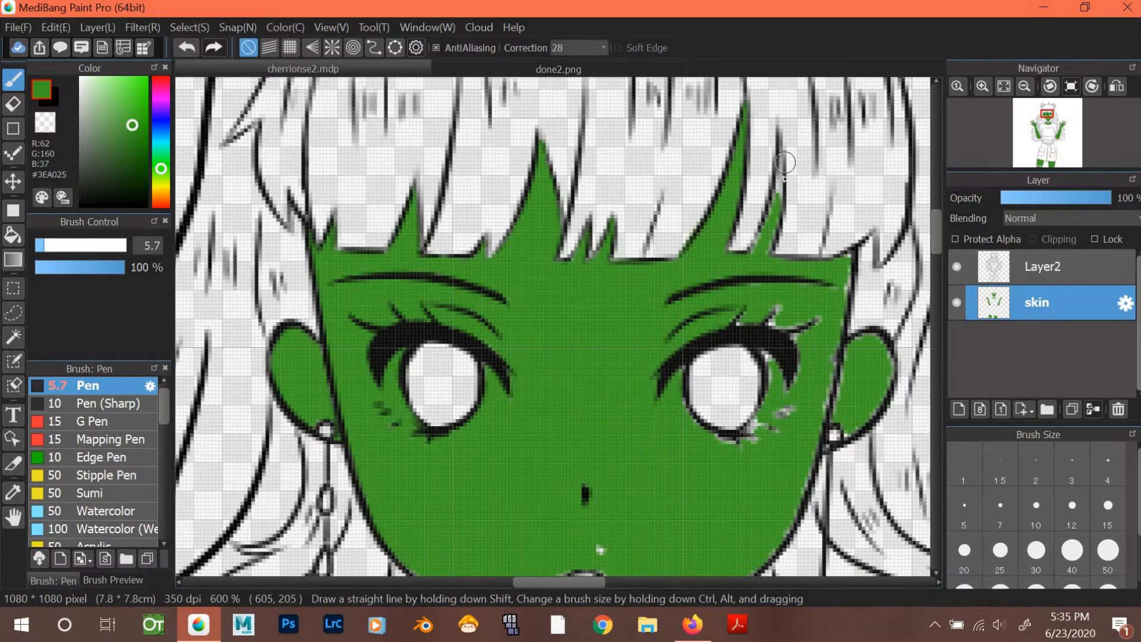
mouse_move(779, 194)
mouse_down()
mouse_move(757, 240)
mouse_move(784, 253)
mouse_up()
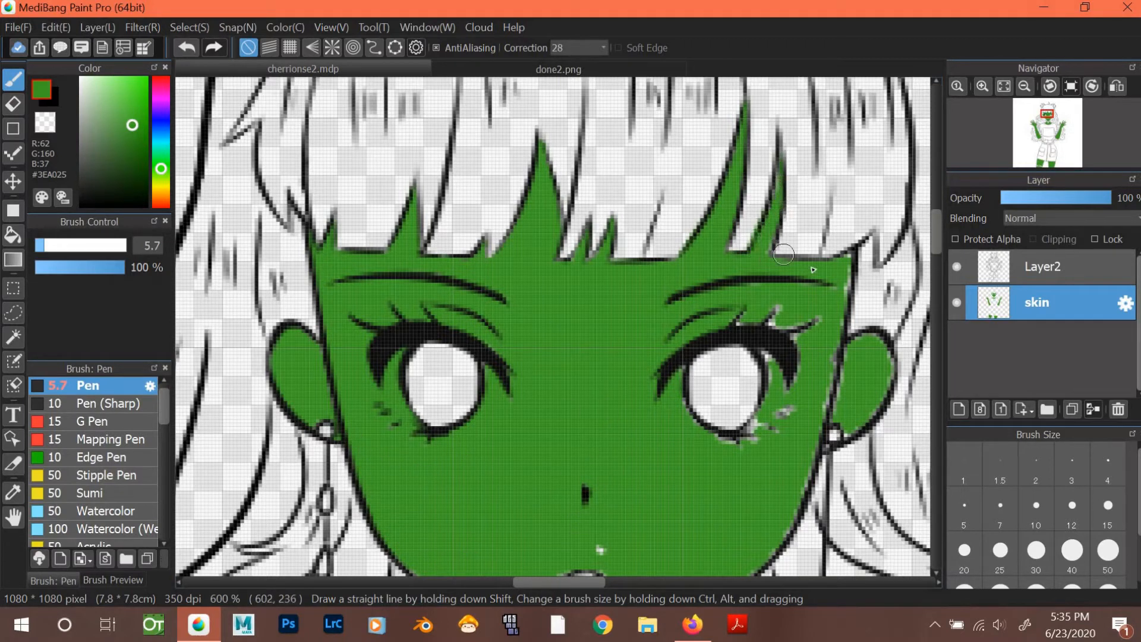
mouse_move(839, 280)
mouse_down()
mouse_move(771, 365)
mouse_move(813, 325)
mouse_move(825, 261)
mouse_move(846, 286)
mouse_move(682, 415)
mouse_move(713, 439)
mouse_move(793, 394)
mouse_move(774, 312)
mouse_move(732, 453)
mouse_move(833, 418)
mouse_up()
mouse_move(855, 343)
mouse_down()
mouse_move(882, 349)
mouse_move(839, 438)
mouse_up()
Cover the unfilled spot above the mouth and the gaps along the right cheek and jawline with green.
drag(937, 253, 937, 271)
click(598, 389)
drag(820, 275, 612, 500)
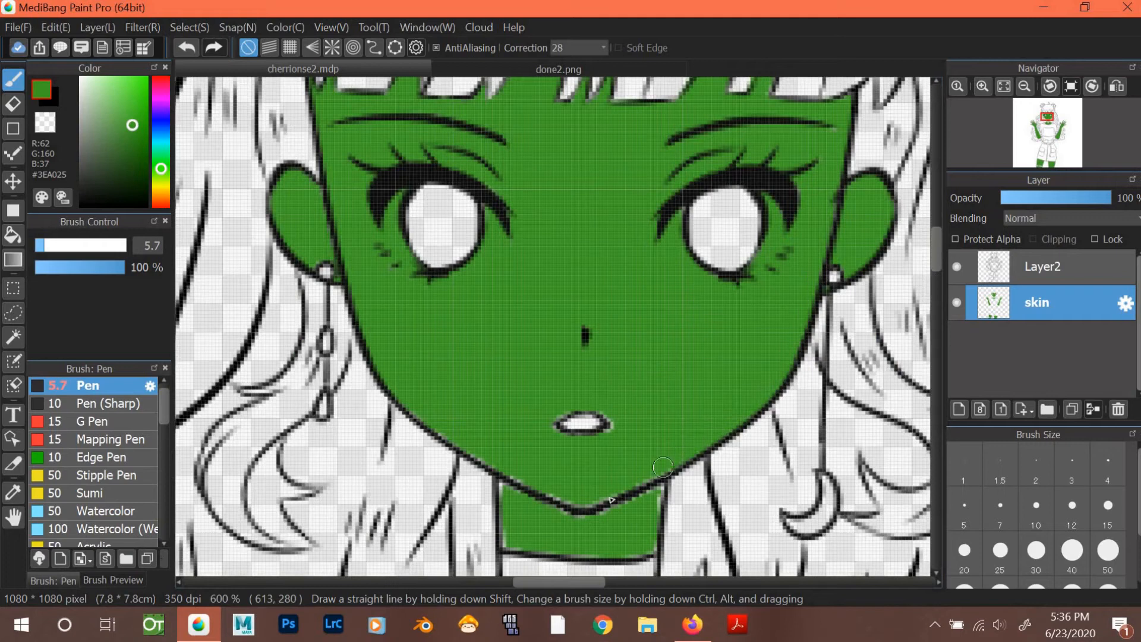
Paint green into the unfilled edges of the neck above the choker and along the left shoulder line below it.
scroll(512, 350, down, 3)
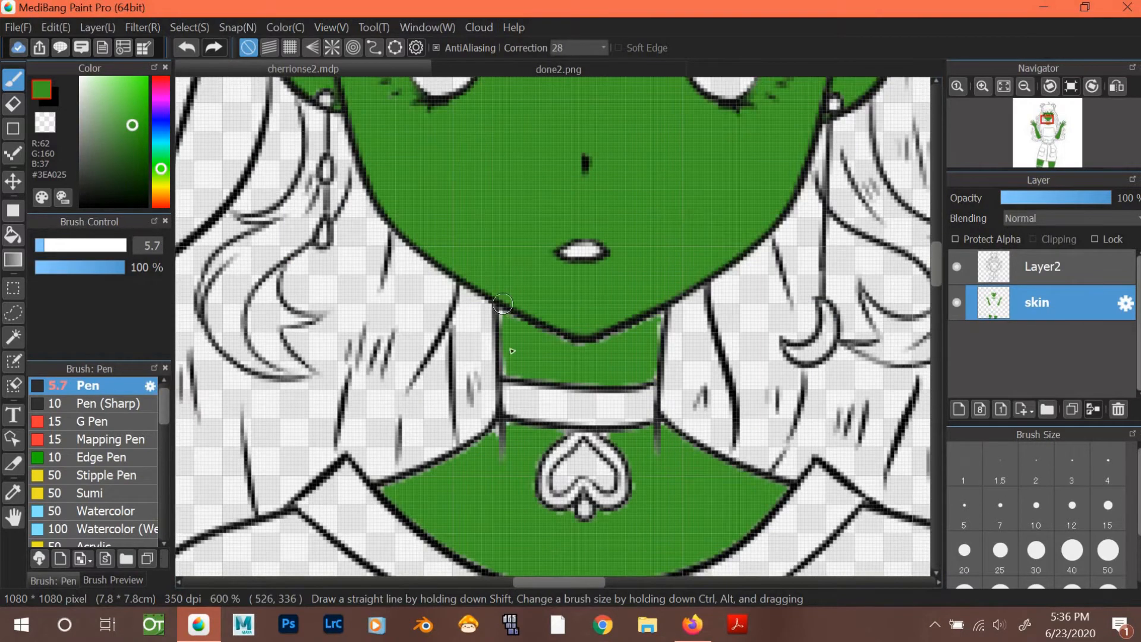
drag(503, 304, 549, 379)
mouse_move(552, 336)
mouse_down()
mouse_move(593, 343)
mouse_move(577, 385)
mouse_up()
drag(503, 429, 387, 484)
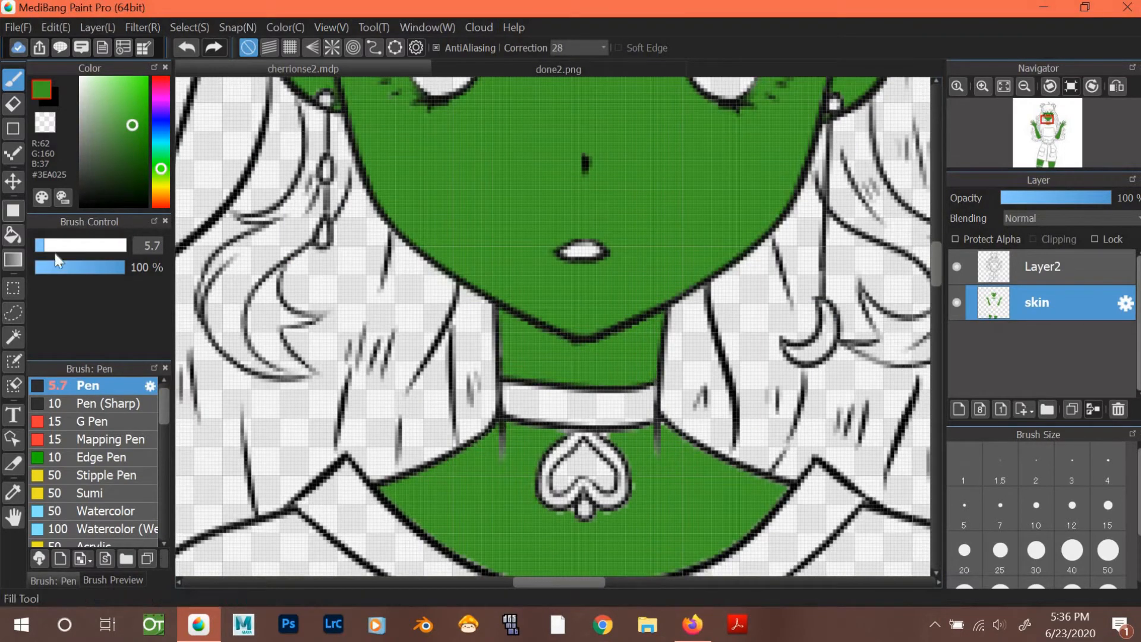
Bucket-fill the skin area inside the choker's pendant with green and brush over the gaps around its inner and outer outlines.
click(13, 235)
click(584, 468)
click(14, 80)
mouse_move(574, 433)
mouse_down()
mouse_move(565, 441)
mouse_move(613, 443)
mouse_up()
mouse_move(658, 430)
mouse_down()
mouse_move(654, 452)
mouse_move(600, 513)
mouse_up()
drag(573, 515, 559, 510)
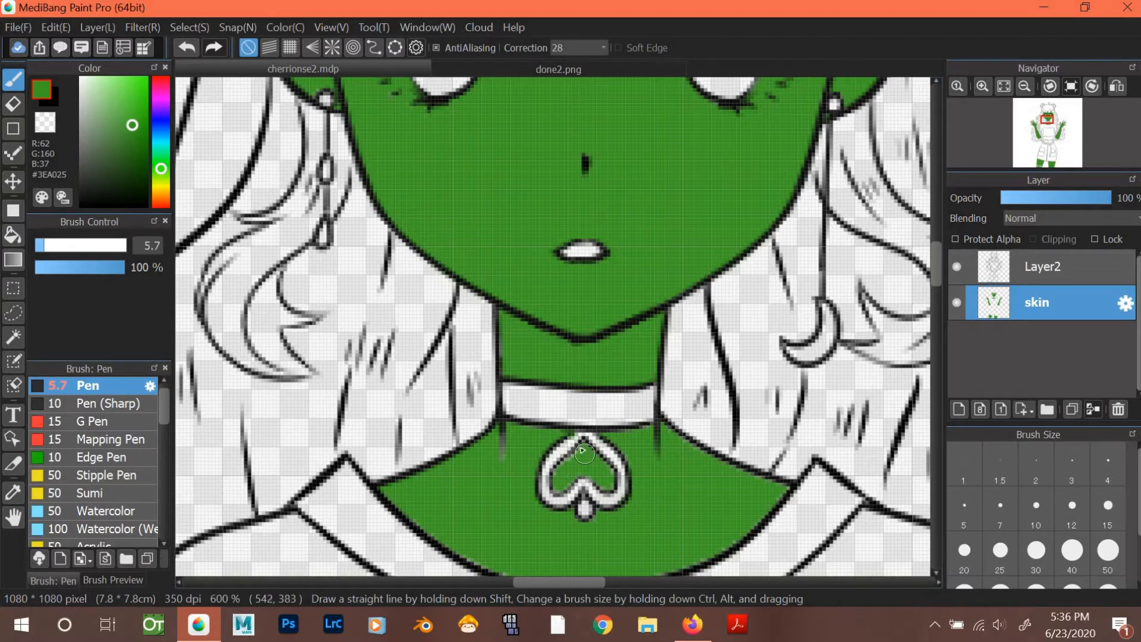
drag(584, 453, 556, 485)
drag(592, 455, 611, 474)
Paint green into the remaining gaps along the shirt neckline and the right shoulder line of the upper chest.
scroll(606, 466, down, 3)
mouse_move(380, 321)
mouse_down()
mouse_move(479, 387)
mouse_move(593, 405)
mouse_move(783, 320)
mouse_up()
drag(670, 259, 731, 297)
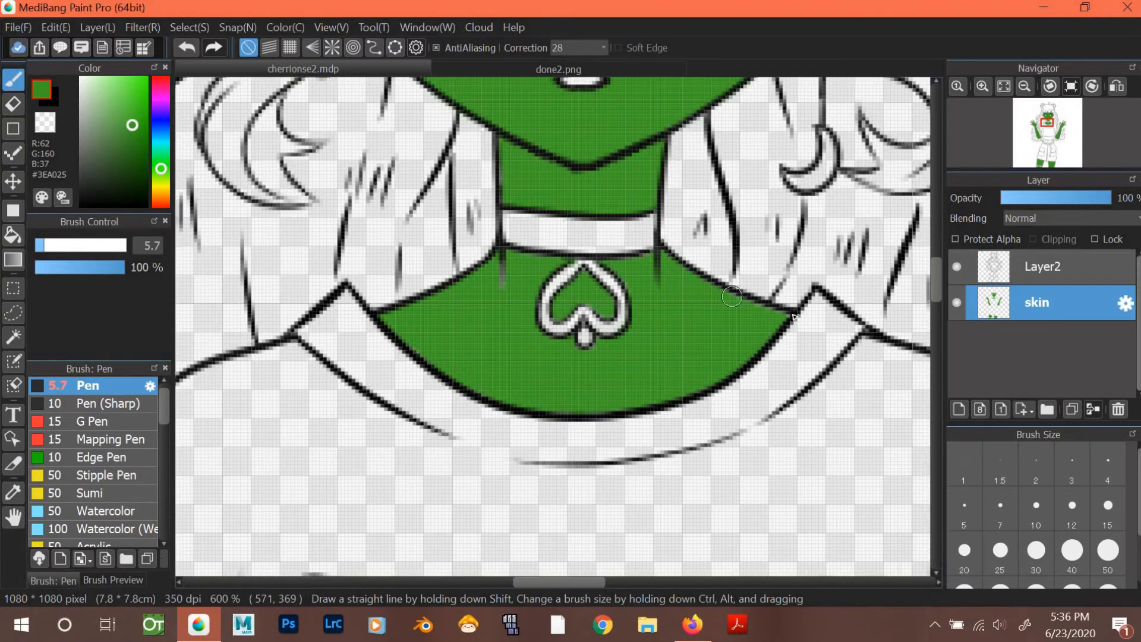
Paint green into the gaps along the hem and side outlines of the thigh without the garter, clearing any spill with the eraser.
drag(936, 288, 941, 493)
drag(582, 583, 603, 583)
drag(482, 167, 525, 169)
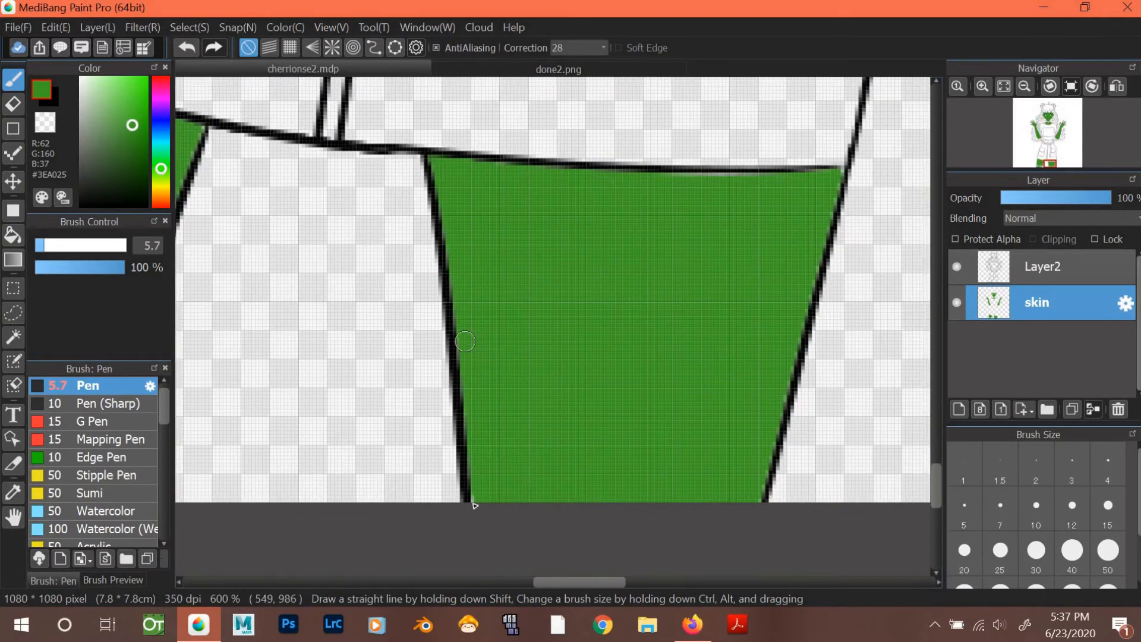
key(e)
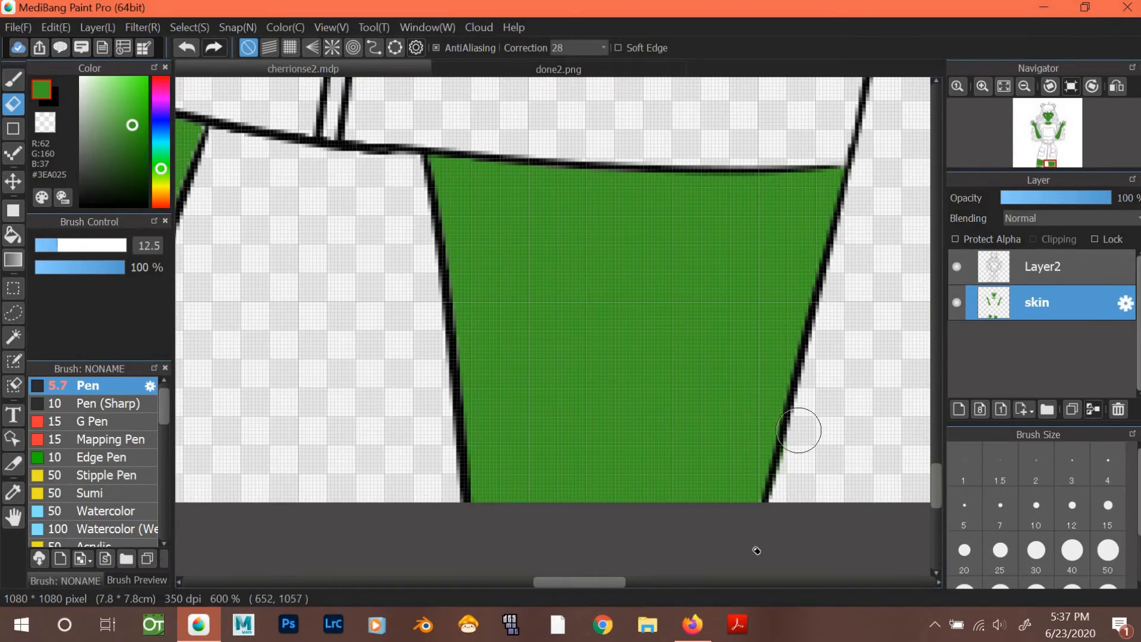
Paint green into the gaps around the garter band and its bow on the other thigh.
drag(580, 582, 513, 582)
click(13, 80)
drag(309, 353, 311, 377)
mouse_move(305, 473)
mouse_down()
mouse_move(348, 439)
mouse_move(403, 466)
mouse_up()
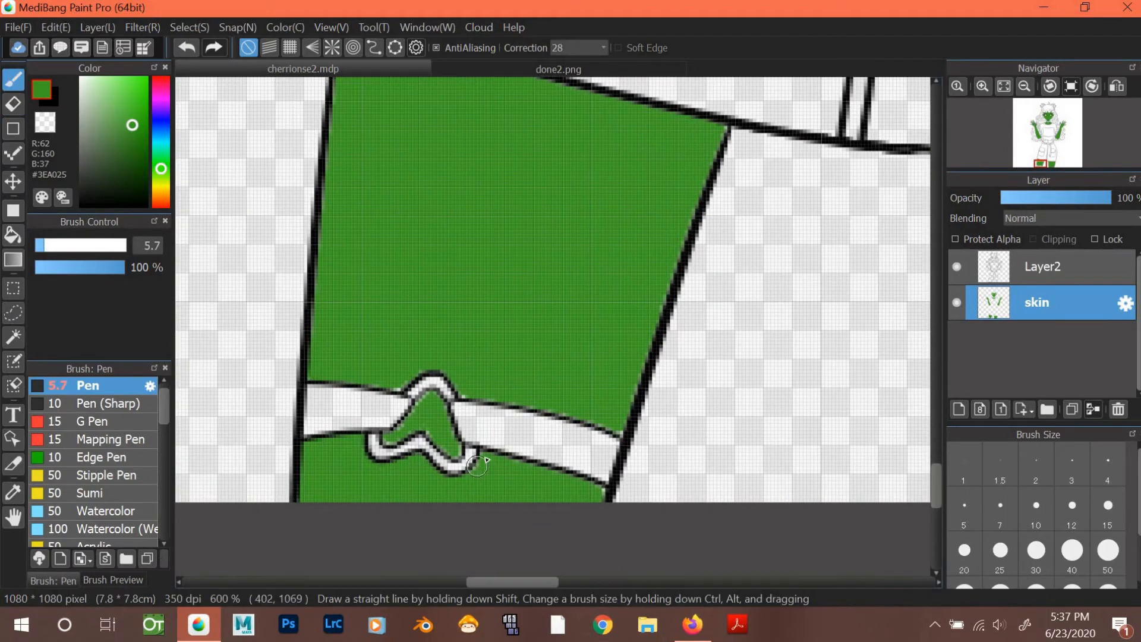
drag(477, 465, 599, 503)
key(ctrl+z)
mouse_move(394, 424)
mouse_down()
mouse_move(434, 394)
mouse_move(423, 437)
mouse_move(436, 397)
mouse_move(408, 390)
mouse_move(622, 435)
mouse_up()
key(ctrl+z)
drag(542, 410, 624, 432)
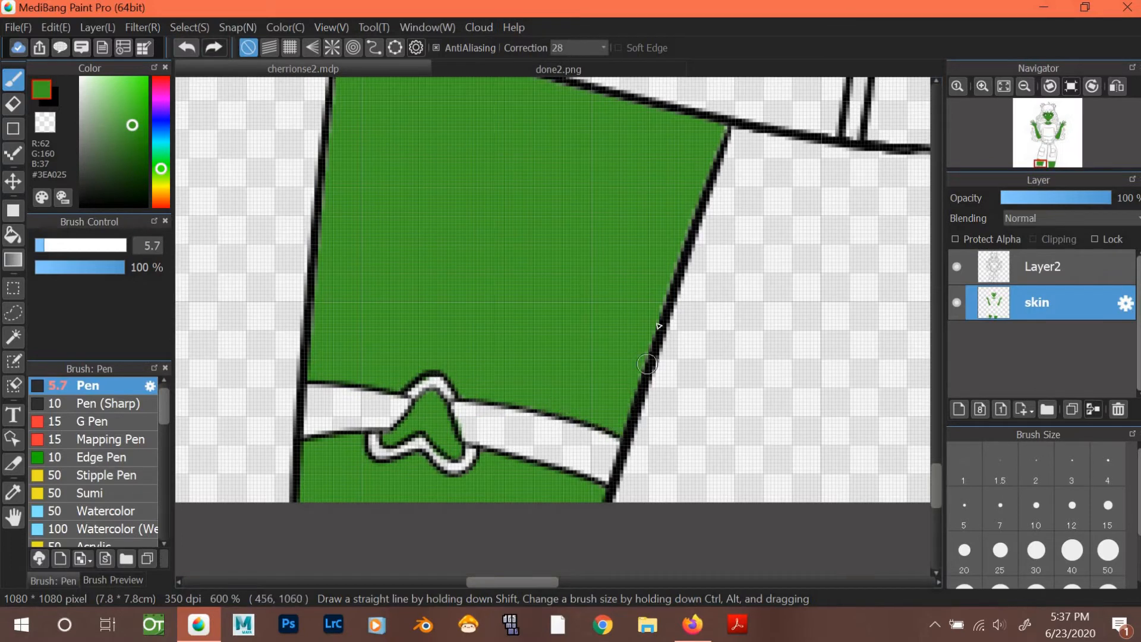
Cover the gaps along the gartered thigh's inner outline and beneath the skirt hem with green.
drag(647, 364, 726, 132)
drag(937, 468, 937, 449)
mouse_move(358, 308)
mouse_down()
mouse_move(336, 530)
mouse_move(540, 362)
mouse_up()
Paint green into the unfilled edges of the left forearm and elbow beside the suspender strap.
drag(936, 450, 937, 313)
drag(306, 456, 249, 201)
drag(462, 375, 338, 98)
drag(938, 311, 937, 279)
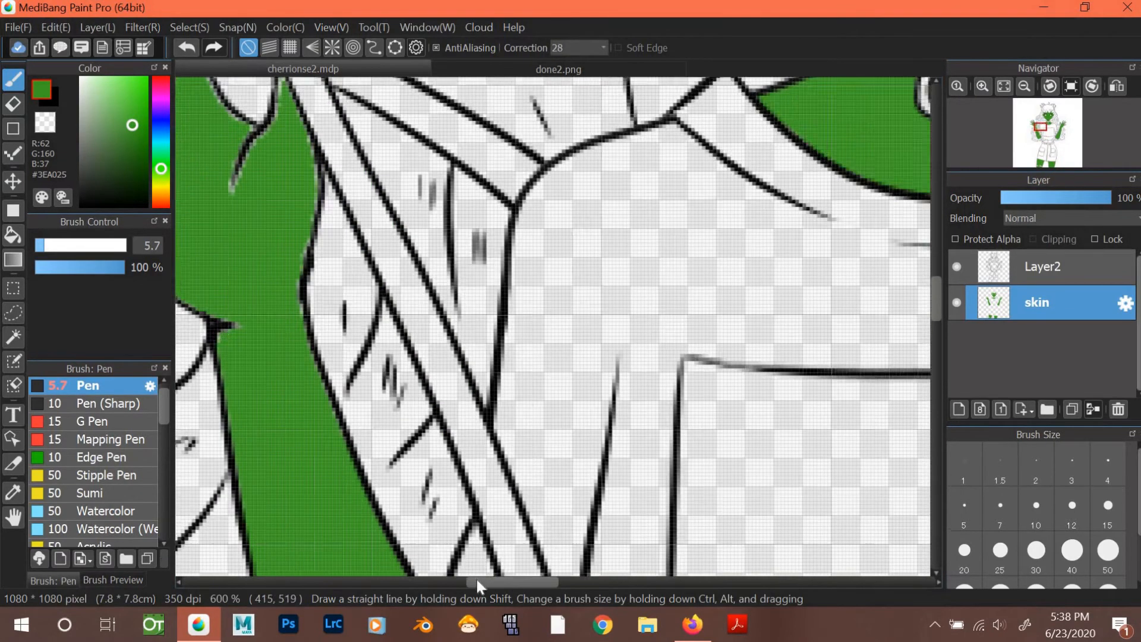
drag(478, 582, 449, 583)
drag(478, 473, 455, 326)
mouse_move(580, 450)
mouse_down()
mouse_move(529, 259)
mouse_move(468, 182)
mouse_up()
Paint green into the remaining gaps around the left wrist, palm and fingers.
drag(938, 307, 939, 291)
drag(471, 479, 340, 385)
drag(494, 582, 469, 582)
mouse_move(412, 321)
mouse_down()
mouse_move(549, 375)
mouse_move(492, 334)
mouse_move(531, 314)
mouse_move(486, 241)
mouse_move(558, 276)
mouse_move(508, 202)
mouse_move(609, 257)
mouse_move(599, 205)
mouse_move(691, 288)
mouse_move(721, 231)
mouse_up()
key(e)
key(b)
drag(752, 205, 749, 185)
Fill the gaps along the right hand's thumb, finger bases, palm and wrist with green.
drag(493, 583, 679, 587)
drag(554, 216, 539, 370)
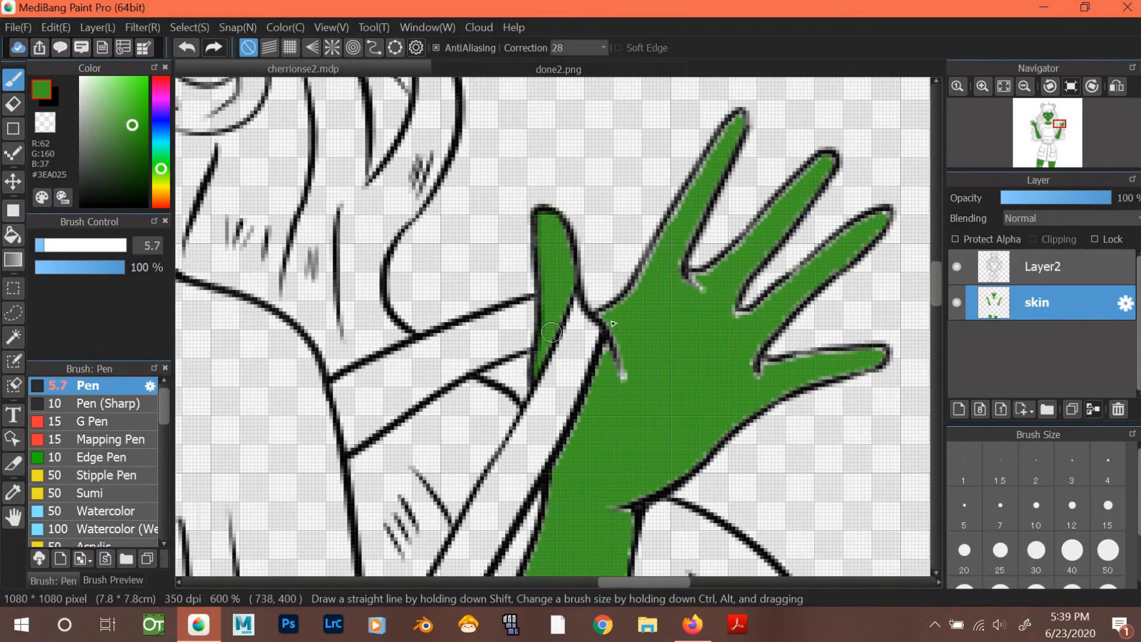
mouse_move(606, 315)
mouse_down()
mouse_move(677, 199)
mouse_move(689, 297)
mouse_move(819, 161)
mouse_move(757, 374)
mouse_up()
mouse_move(605, 324)
mouse_down()
mouse_move(601, 389)
mouse_move(558, 471)
mouse_up()
mouse_move(760, 373)
mouse_down()
mouse_move(834, 354)
mouse_move(688, 471)
mouse_move(615, 508)
mouse_up()
Paint green into the gaps along both outlines of the right forearm and around the elbow fold.
drag(936, 305, 937, 335)
drag(637, 166, 590, 462)
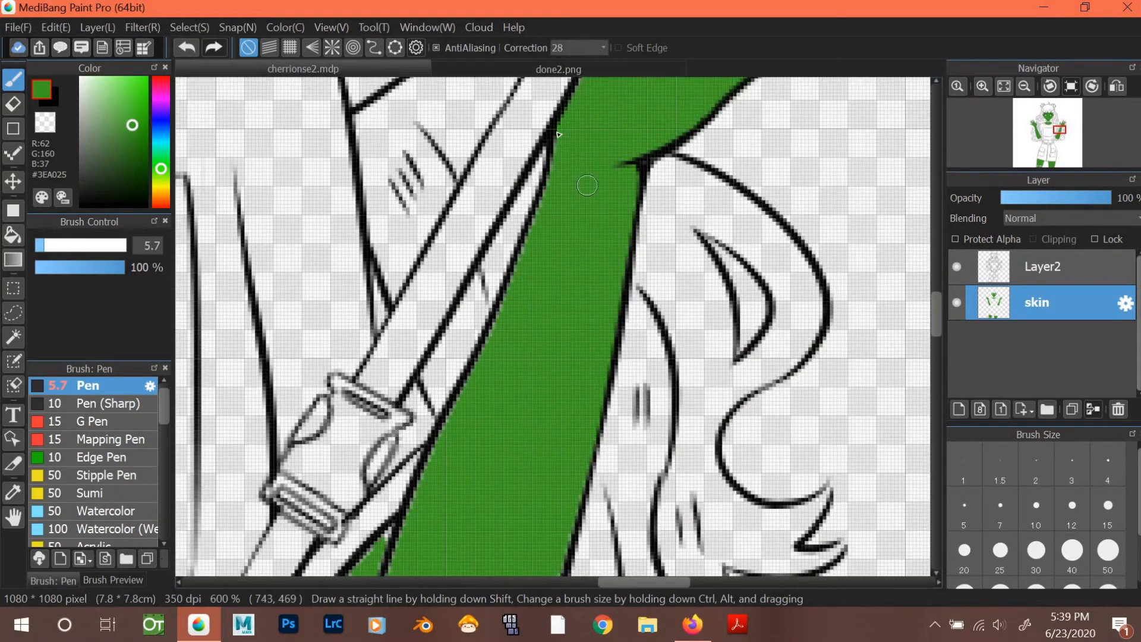
drag(558, 135, 411, 506)
drag(937, 317, 937, 341)
drag(582, 265, 510, 530)
drag(409, 291, 360, 482)
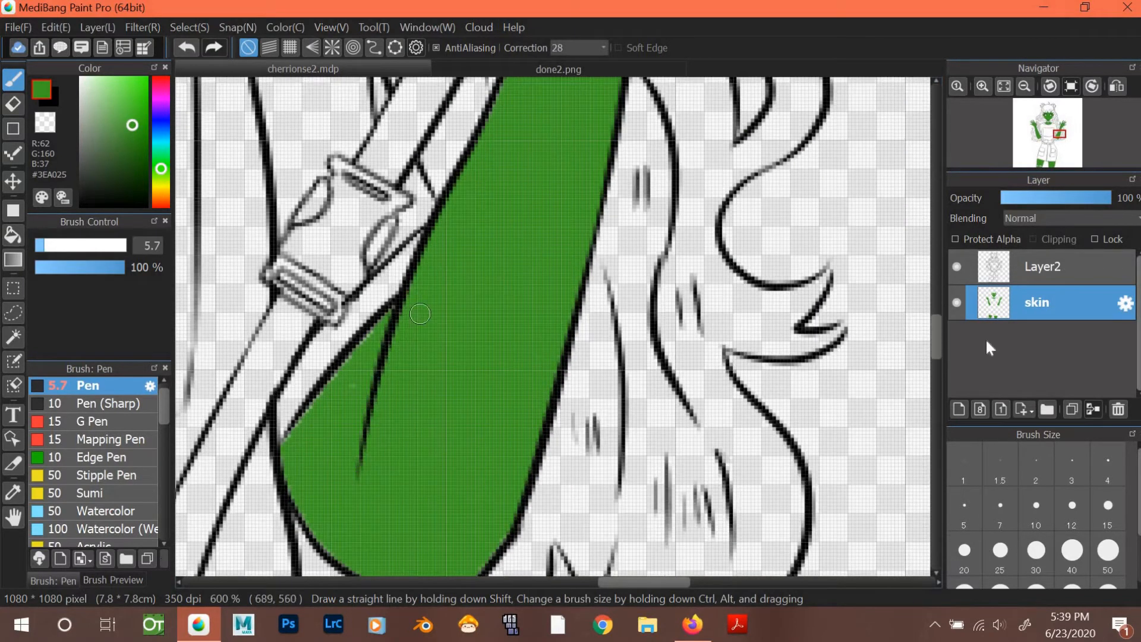
drag(936, 337, 937, 347)
mouse_move(503, 438)
mouse_down()
mouse_move(480, 466)
mouse_move(337, 450)
mouse_move(291, 333)
mouse_up()
drag(362, 237, 380, 218)
Turn on Protect Alpha for the skin layer and choose the saved light skin tone #FFE8E1 as the brush colour.
drag(644, 582, 558, 582)
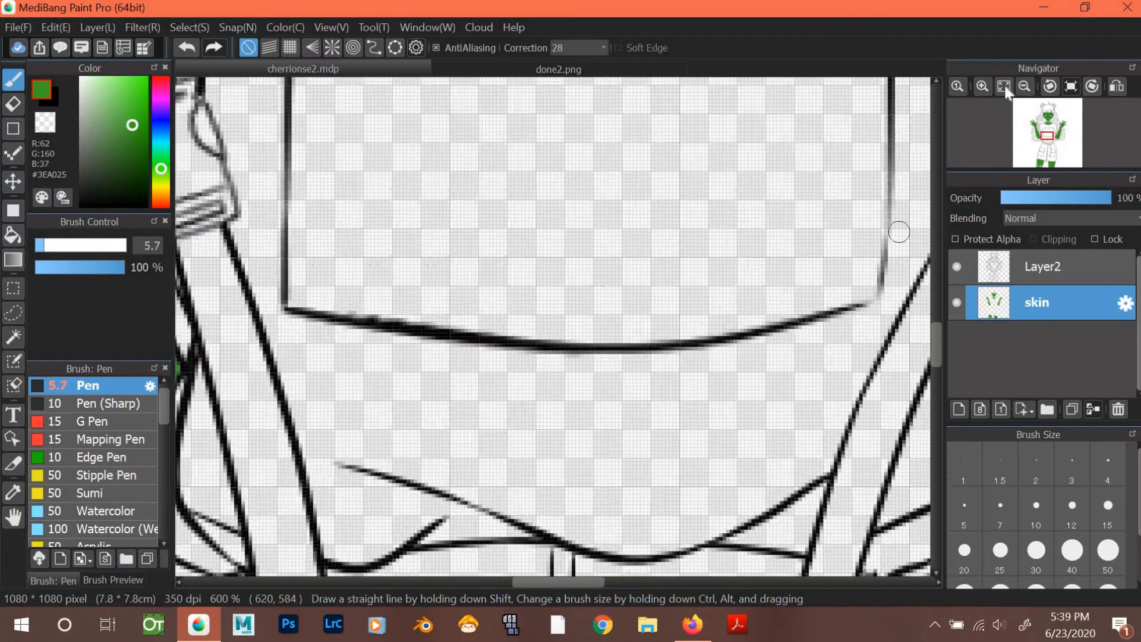
click(1004, 88)
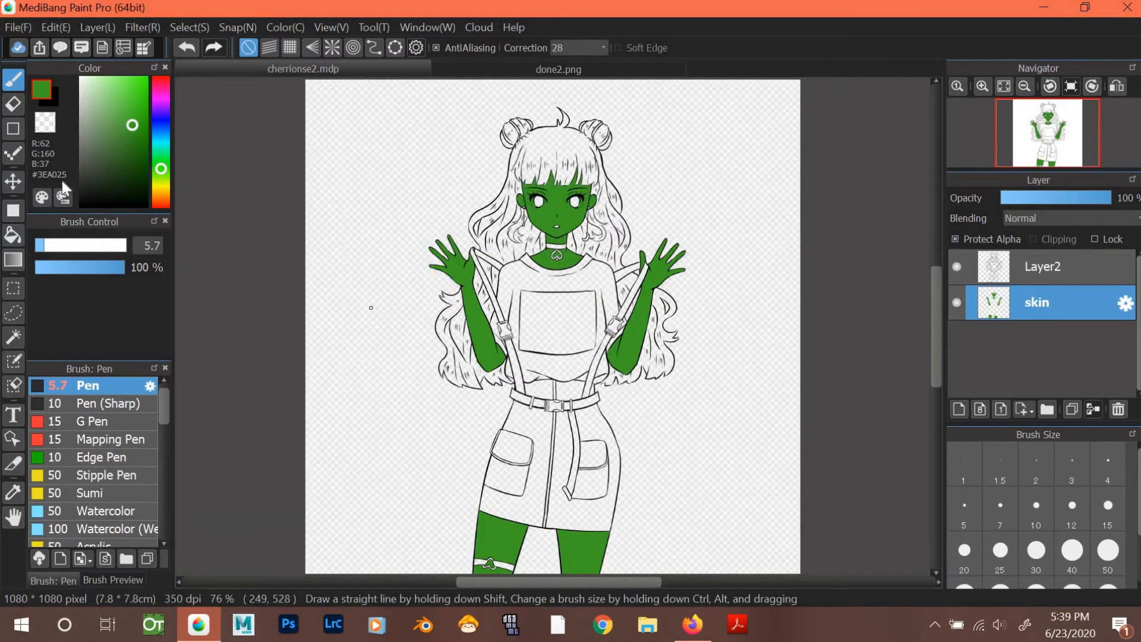
click(163, 198)
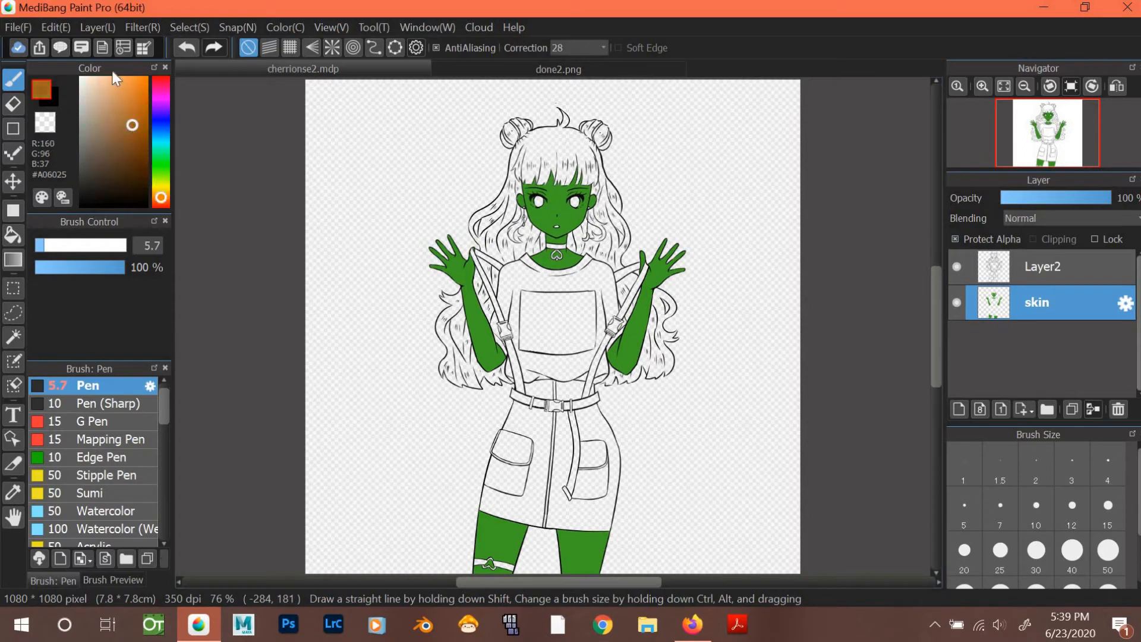
drag(112, 76, 96, 78)
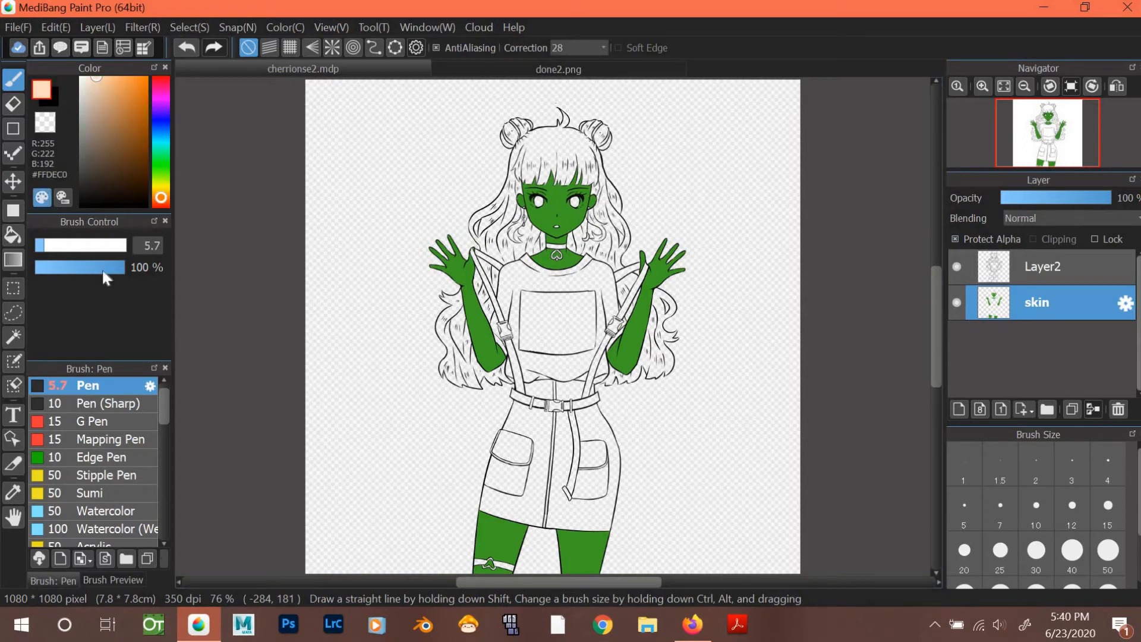
click(423, 390)
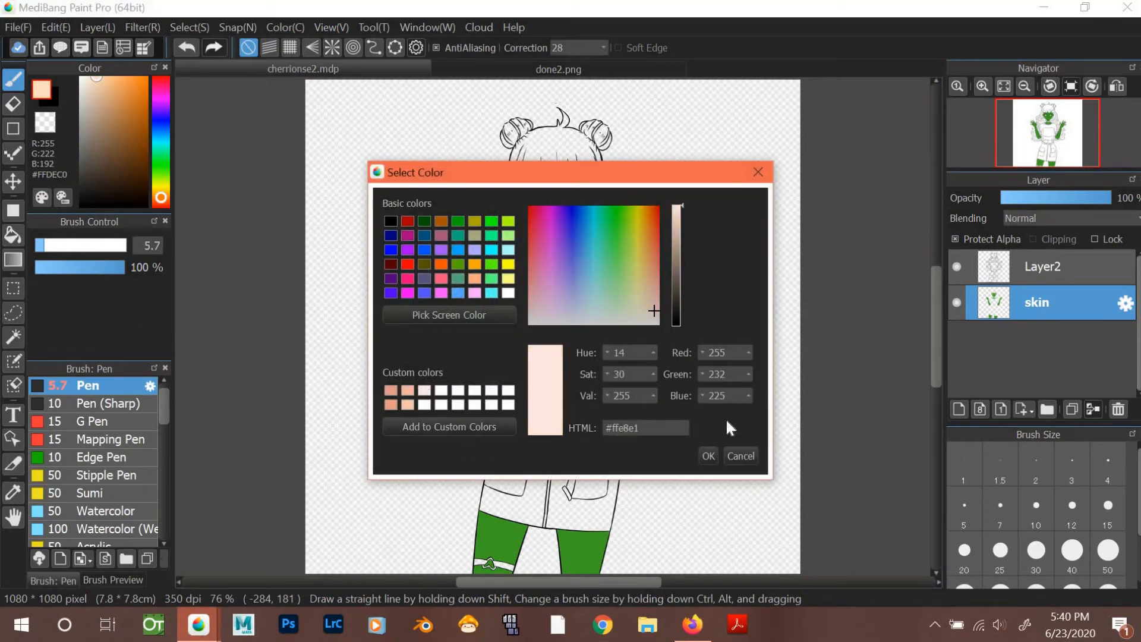
click(707, 456)
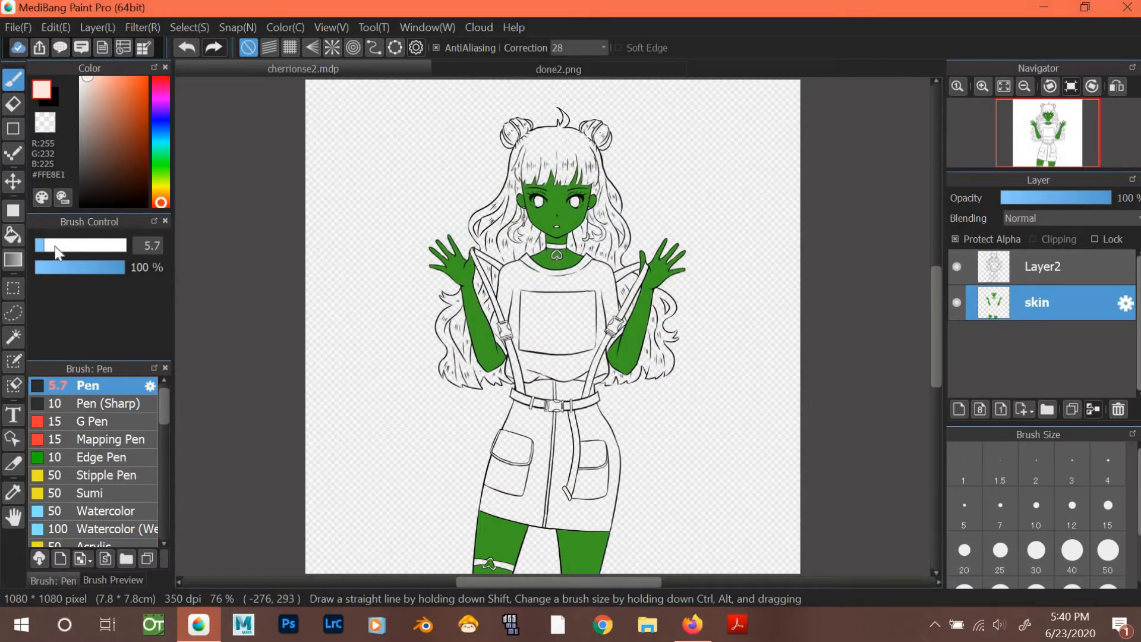
Set the brush size to 204 and repaint the green face, neck, arms and legs with the light skin tone.
drag(54, 246, 131, 241)
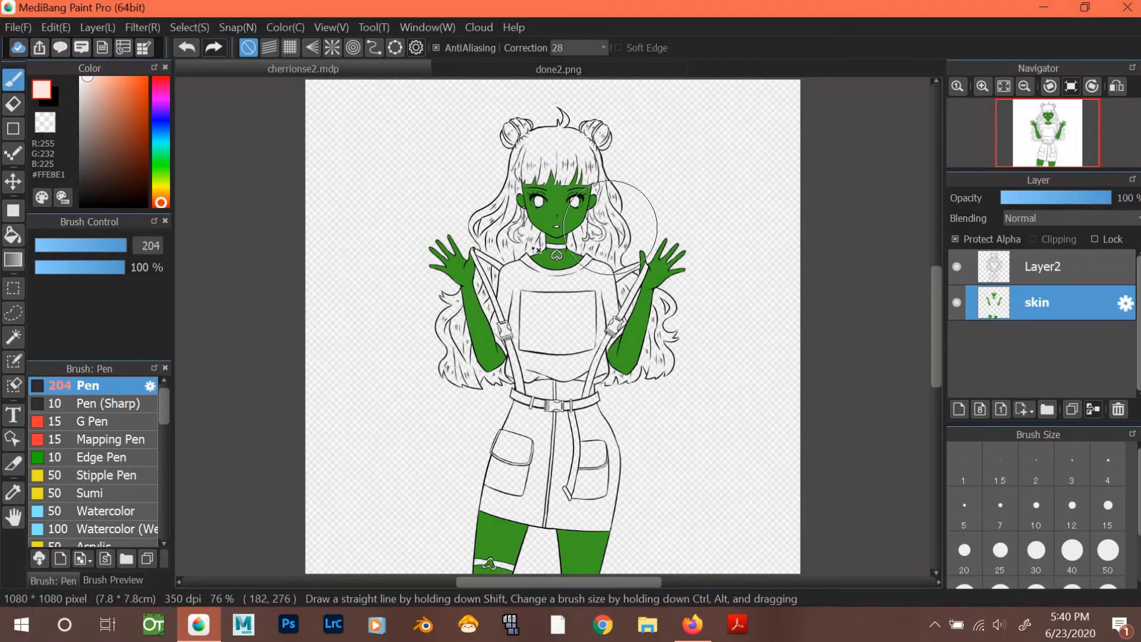
mouse_move(553, 178)
mouse_down()
mouse_move(561, 202)
mouse_move(535, 256)
mouse_up()
drag(474, 223, 481, 332)
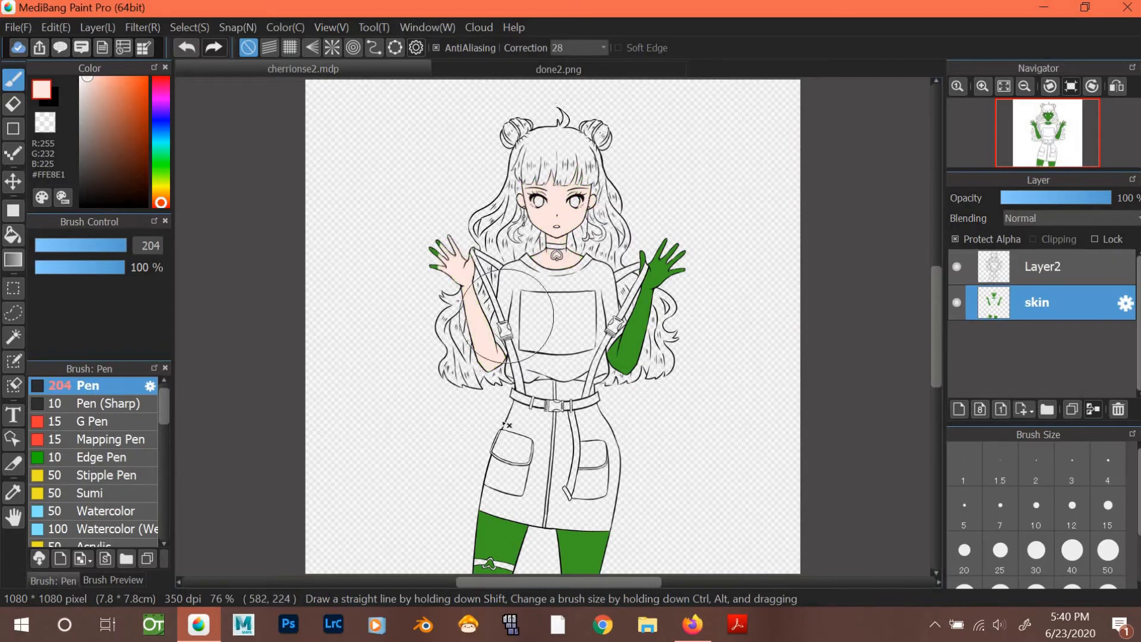
mouse_move(606, 320)
mouse_down()
mouse_move(686, 243)
mouse_move(639, 298)
mouse_up()
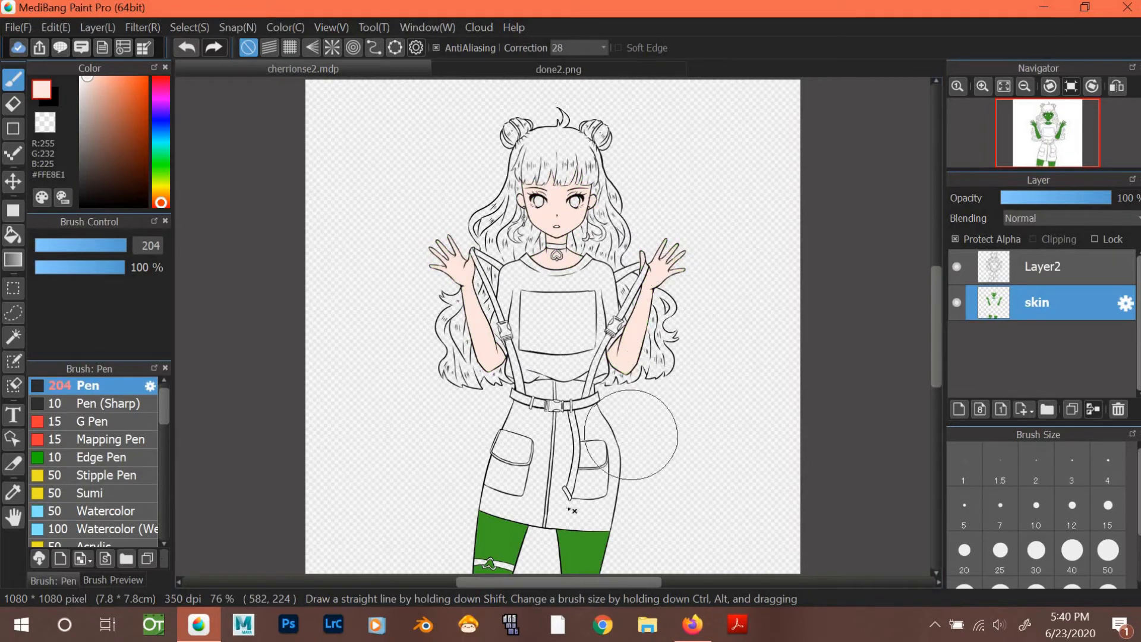
mouse_move(649, 433)
mouse_down()
mouse_move(535, 510)
mouse_move(453, 472)
mouse_move(475, 523)
mouse_up()
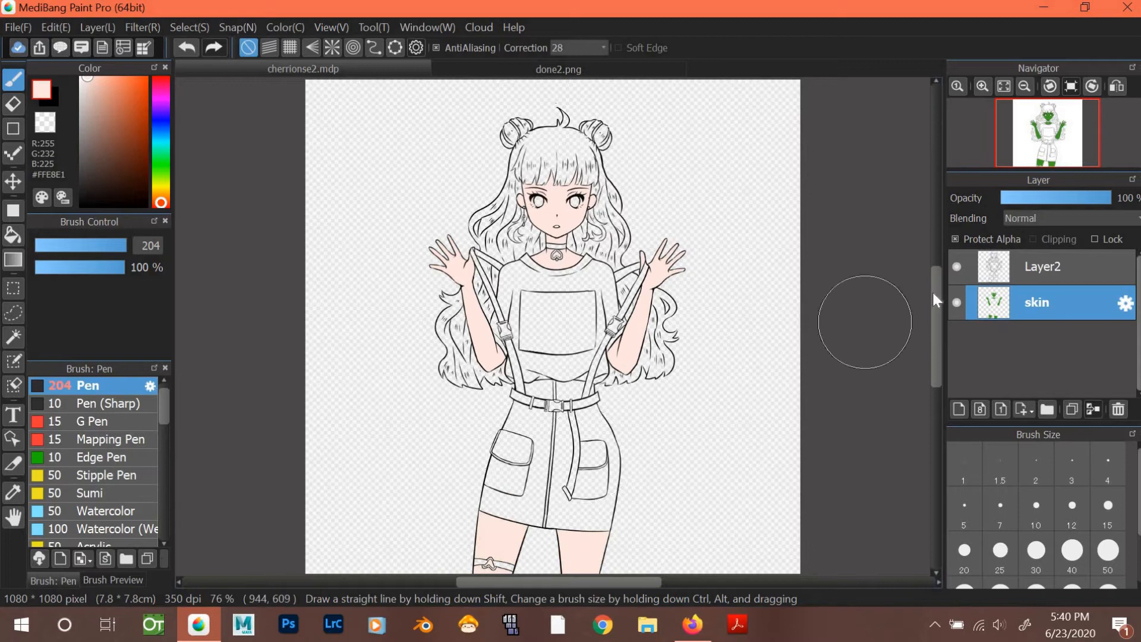
Turn off Protect Alpha on the skin layer and add a new layer above it with Clipping enabled.
scroll(832, 345, down, 2)
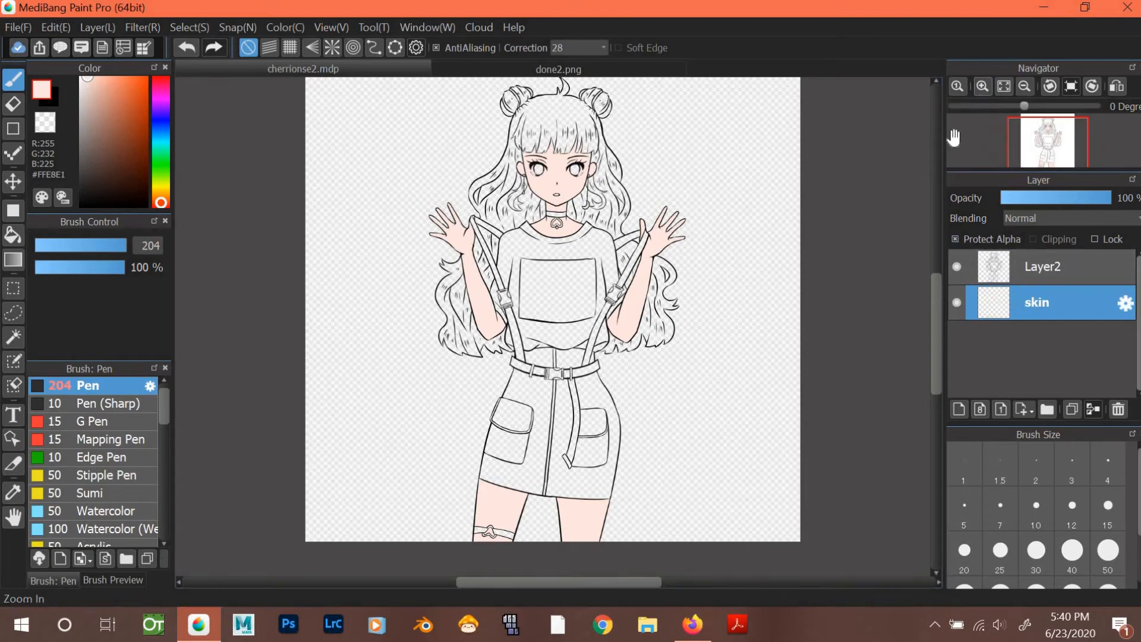
click(982, 87)
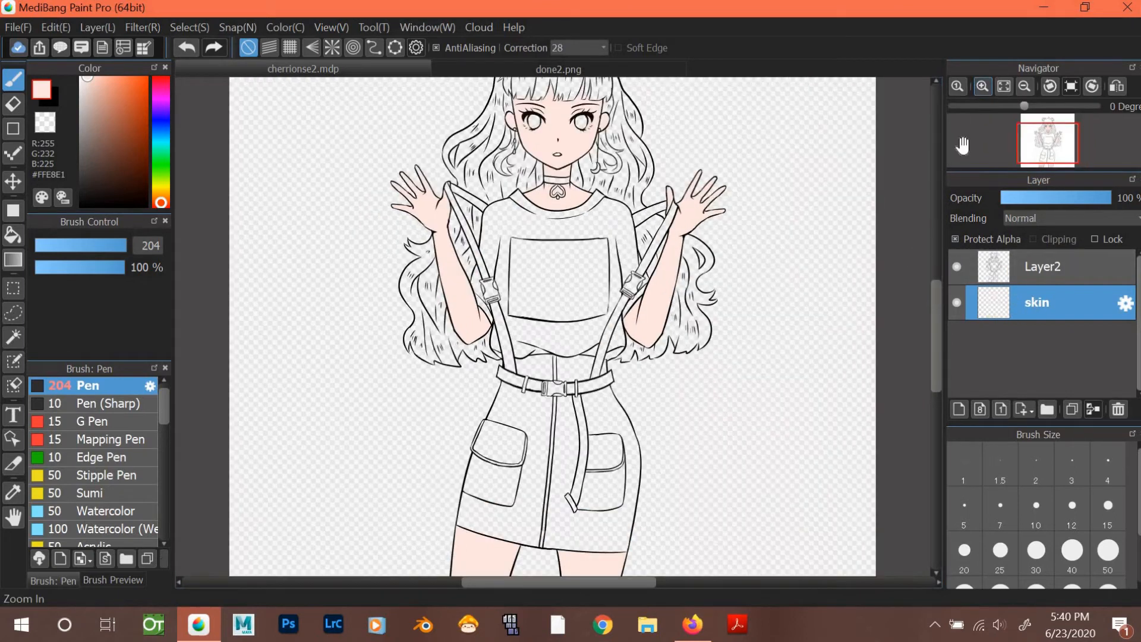
click(979, 237)
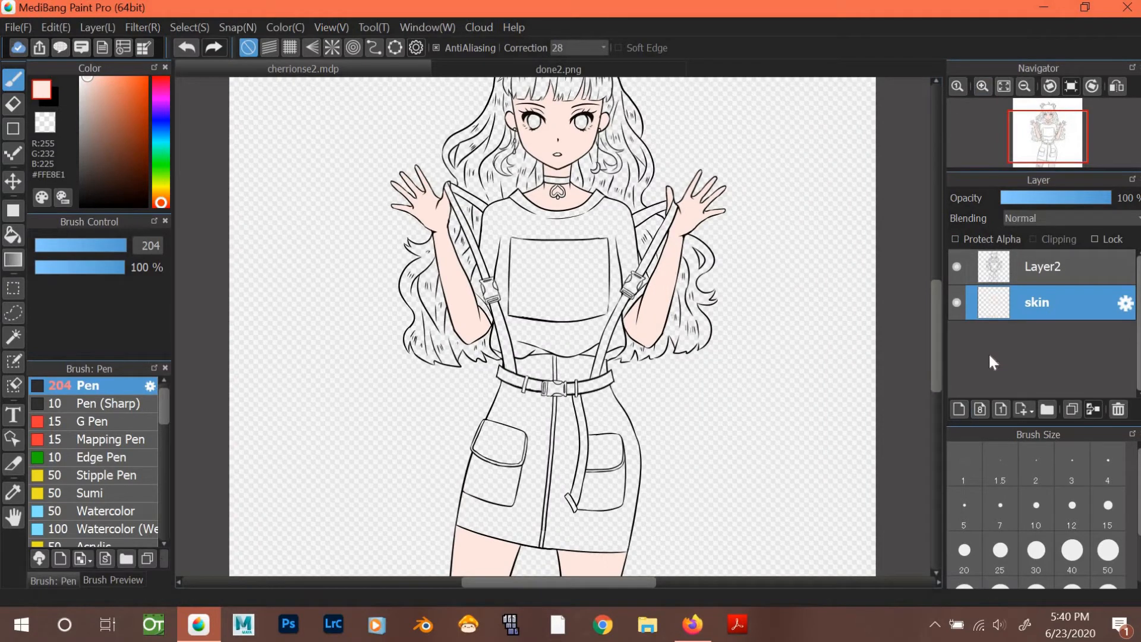
click(960, 409)
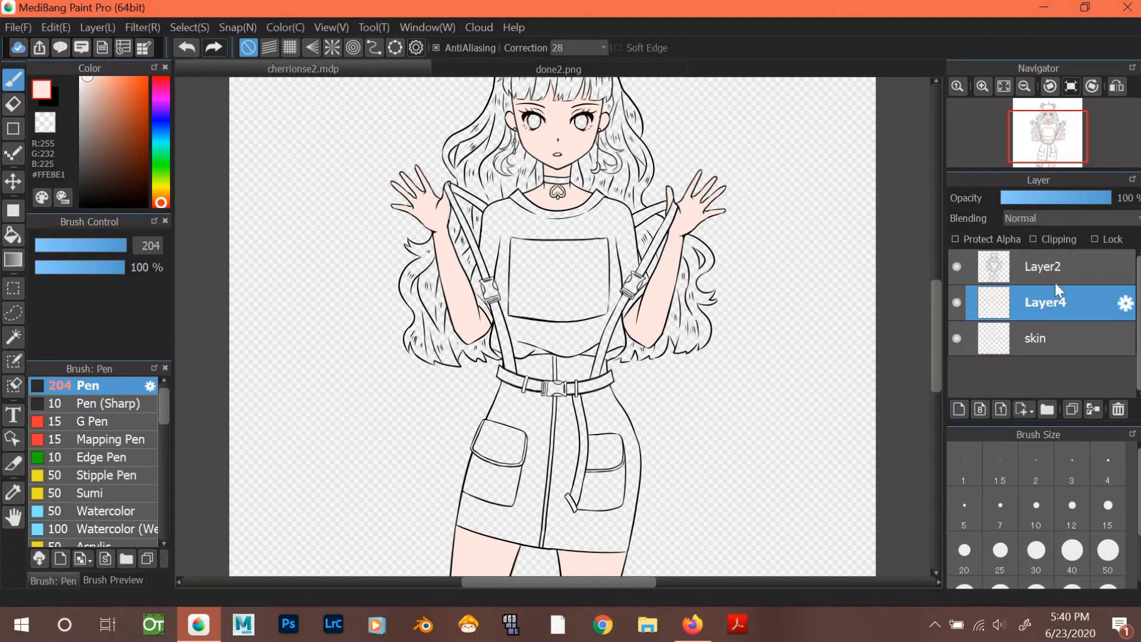
click(1034, 238)
Choose the saved peach shadow colour #F9C4AA and set the brush size to 8.2 for working on the face.
click(985, 90)
click(985, 90)
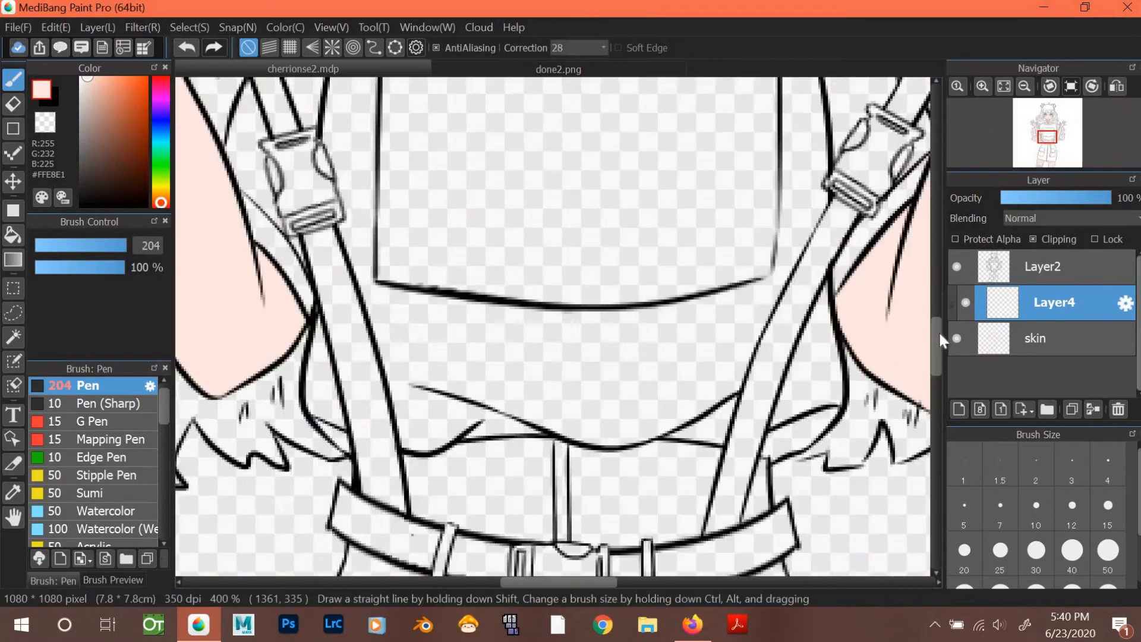
scroll(553, 327, up, 10)
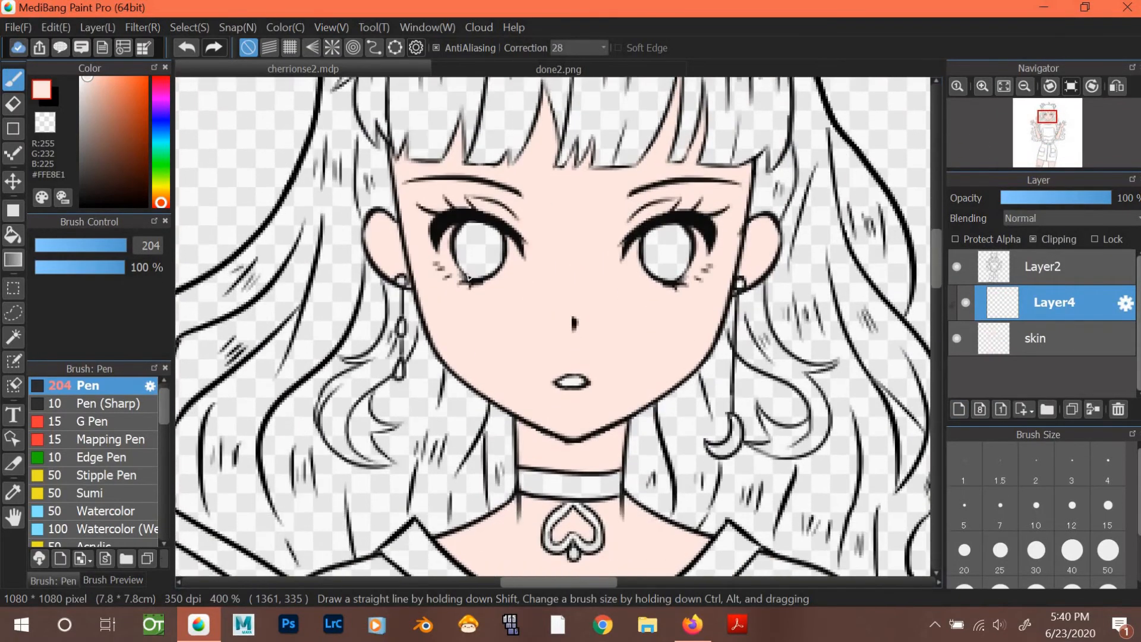
click(90, 79)
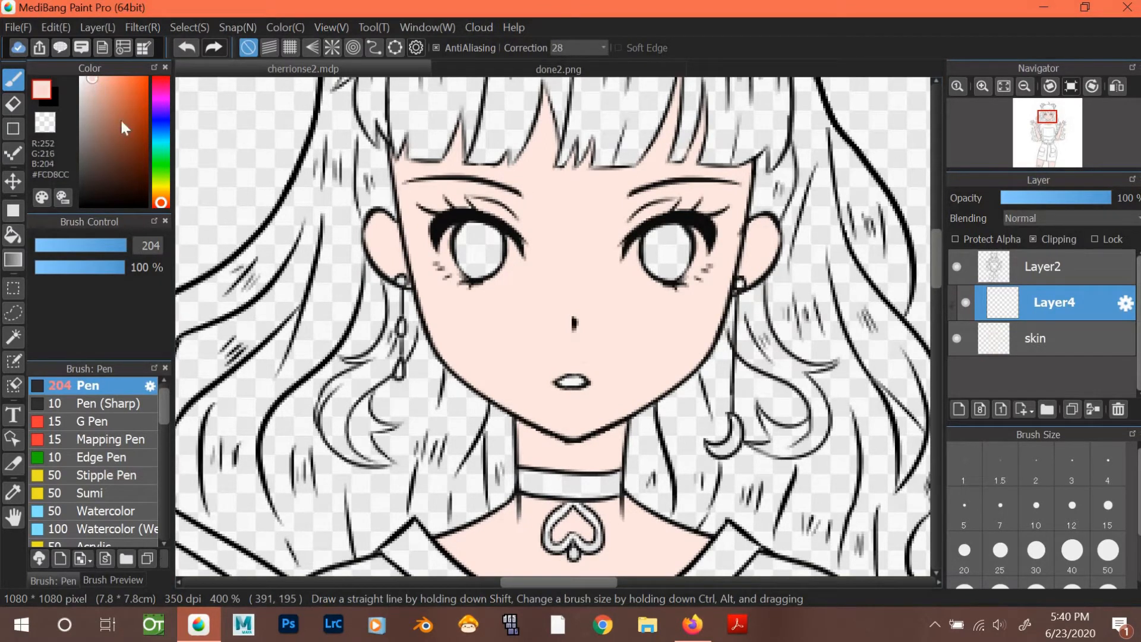
click(160, 197)
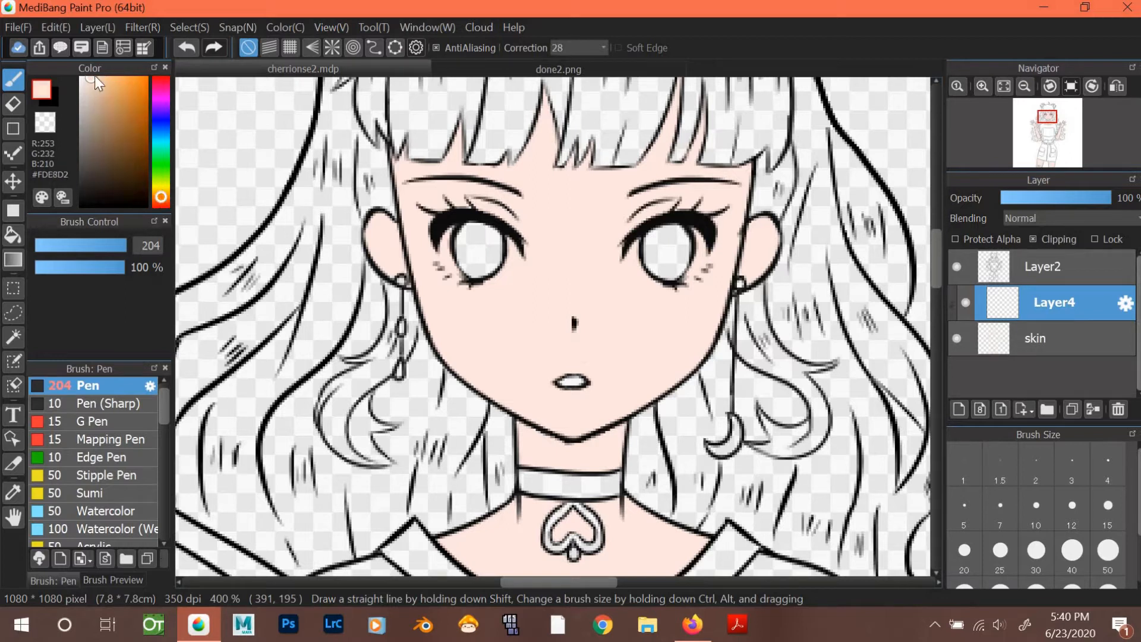
click(94, 82)
click(41, 197)
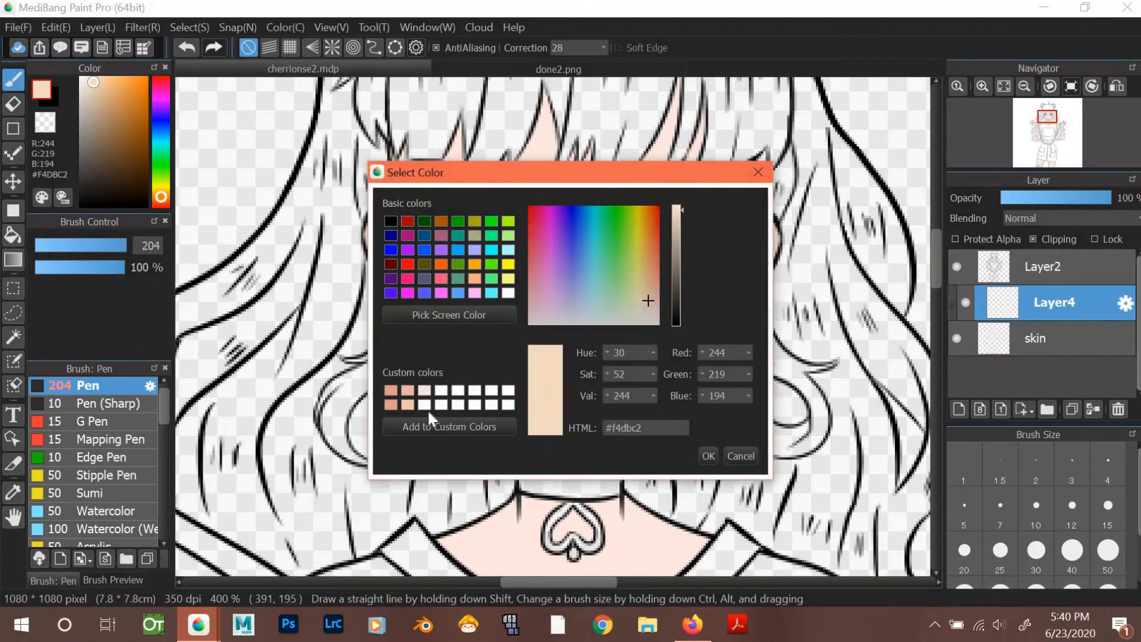
click(408, 404)
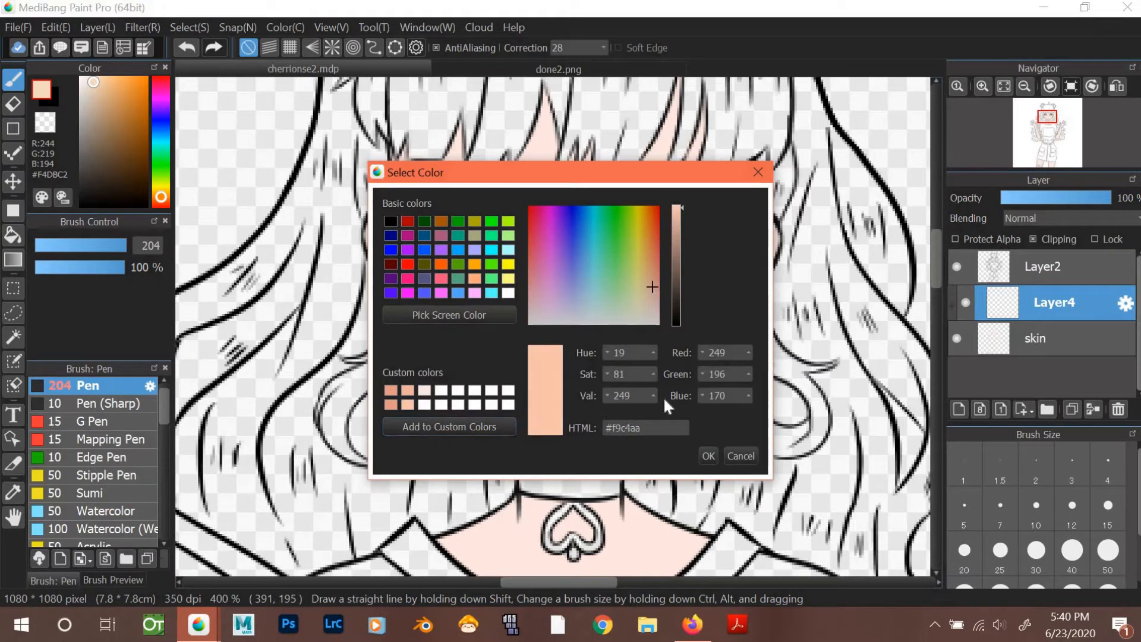
key(Return)
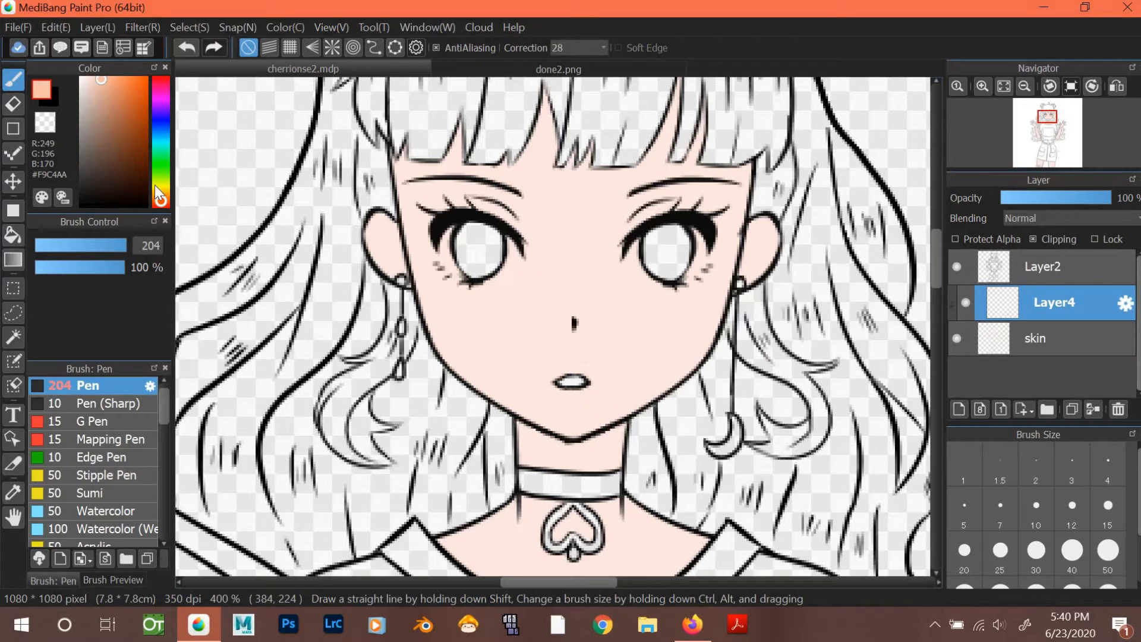
drag(58, 247, 48, 248)
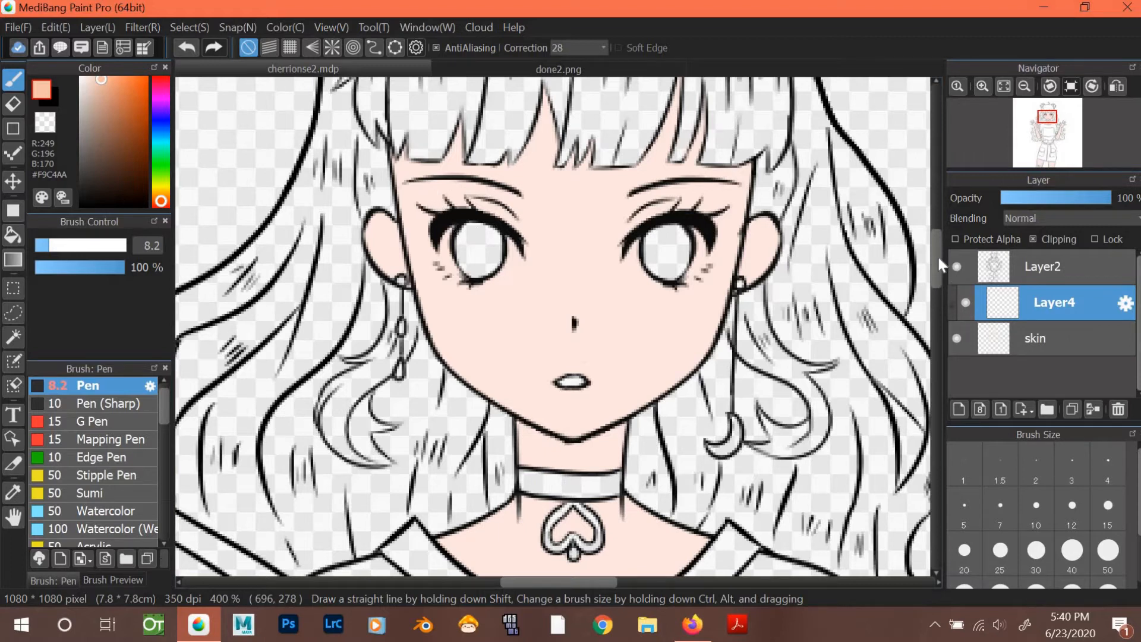
Dab a small spot of the peach shadow colour beside the nose on the clipped layer.
scroll(936, 254, up, 2)
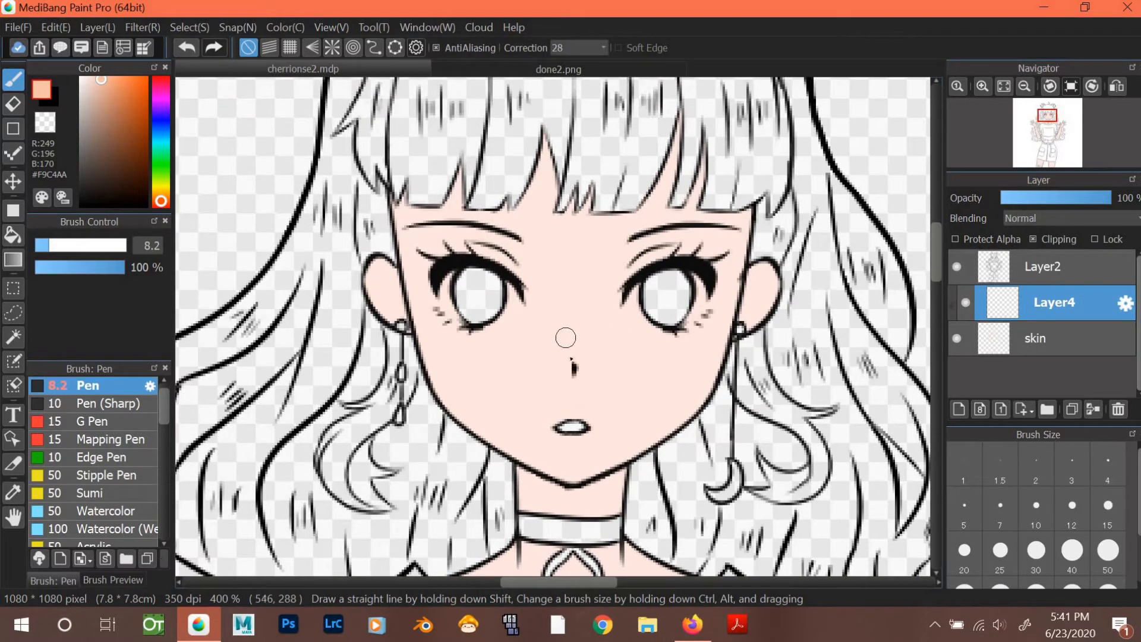
drag(567, 356, 569, 355)
key(ctrl+z)
Examine the whole figure with the view mirrored horizontally, restore the orientation and return to a close-up of the face.
click(1004, 85)
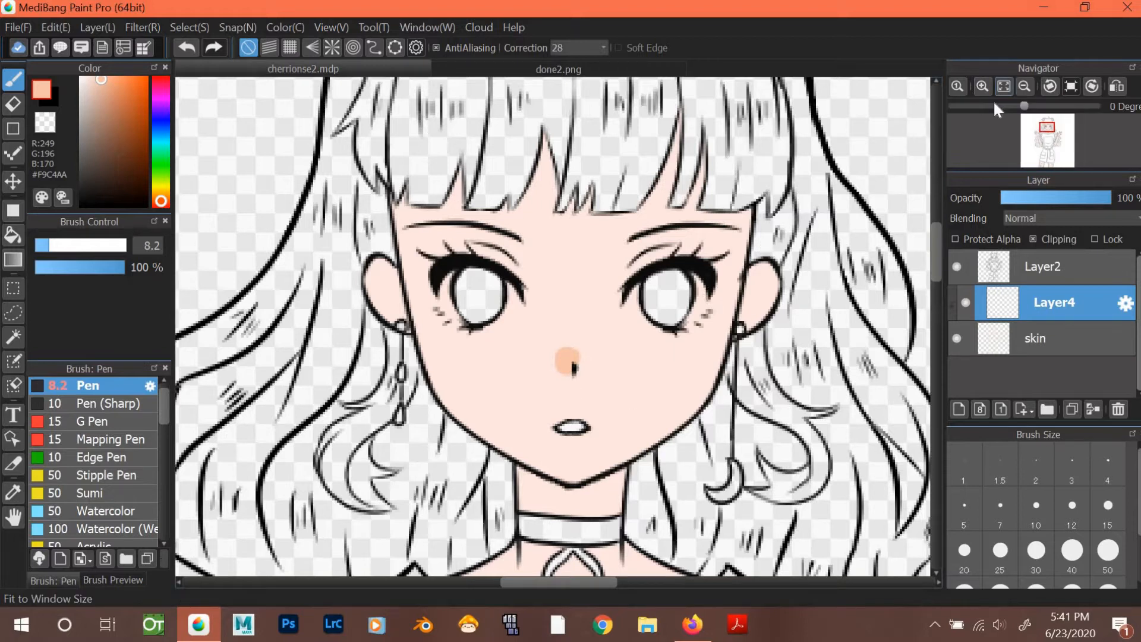
click(1110, 89)
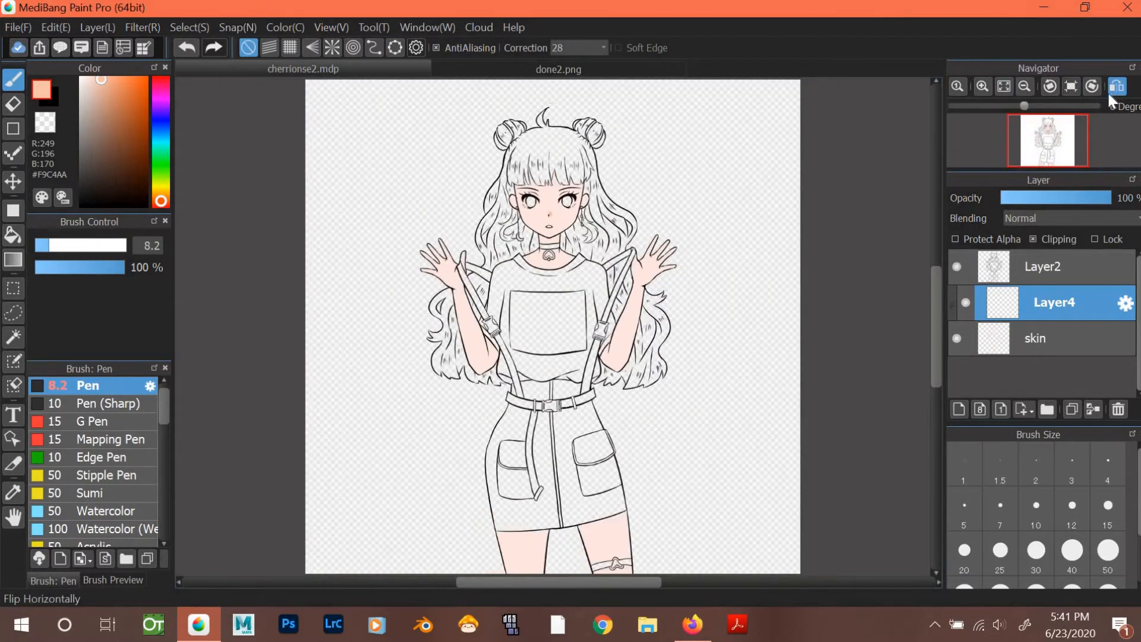
click(1107, 91)
click(982, 86)
click(982, 86)
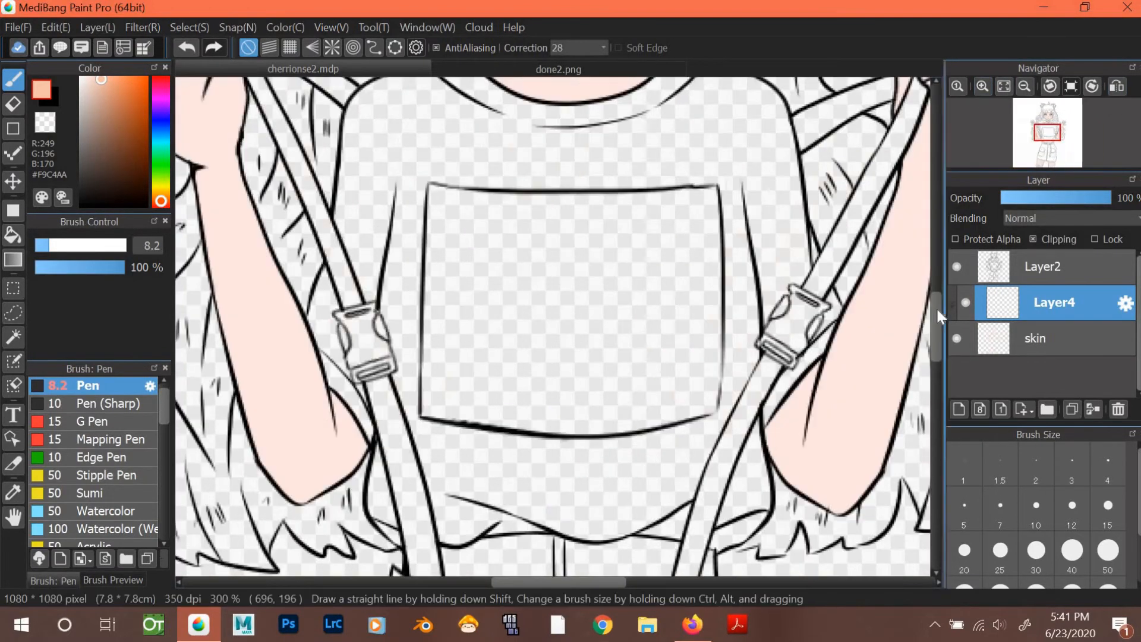
drag(935, 304, 936, 241)
click(982, 87)
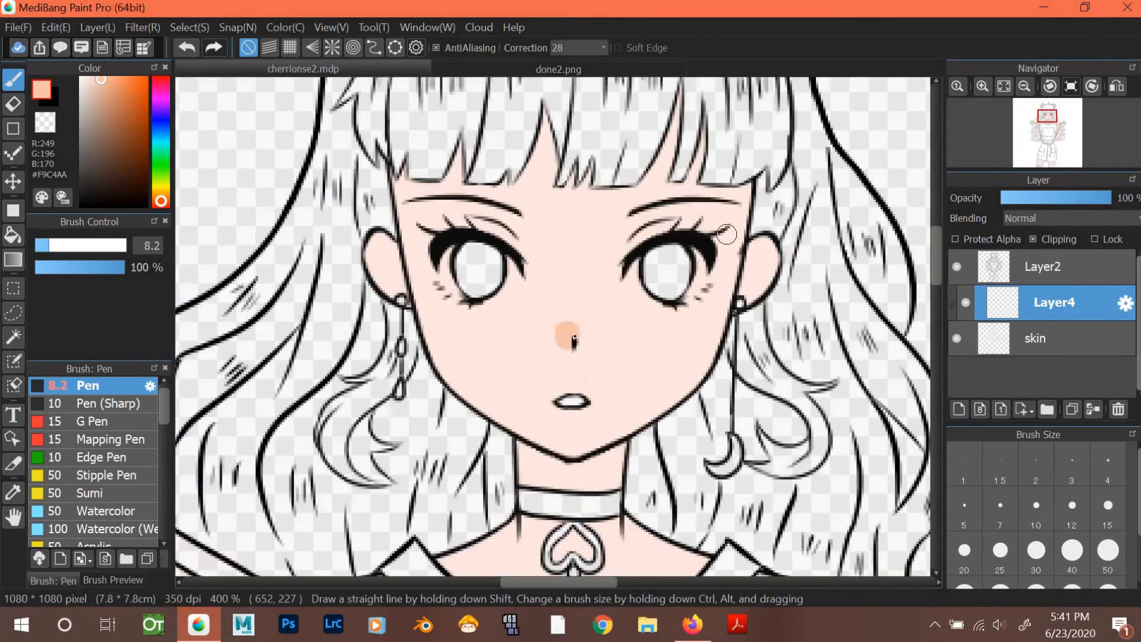
Widen the peach shadow beside the nose, shade above the upper lip, and trim the lip shadow's edge with the eraser.
drag(574, 331, 562, 342)
drag(553, 397, 587, 395)
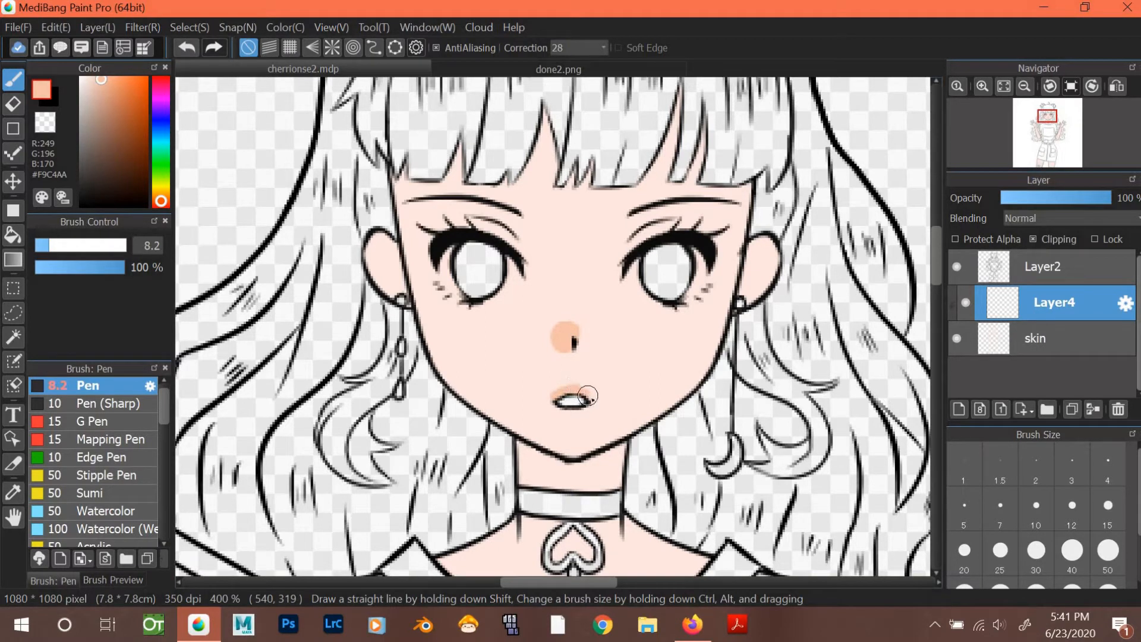
click(13, 104)
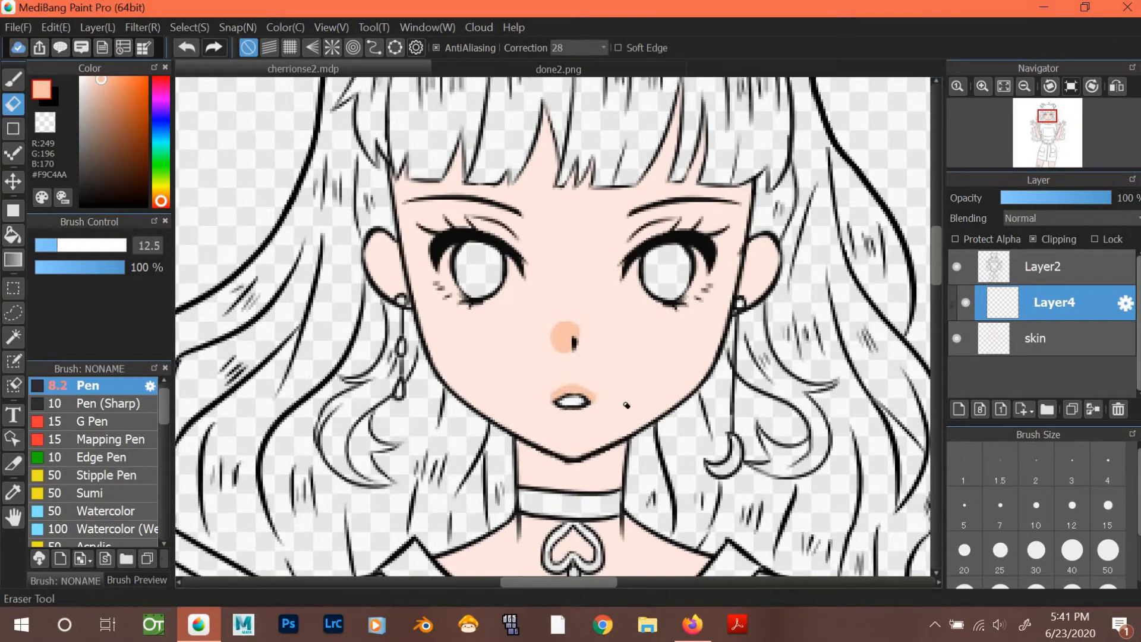
mouse_move(598, 389)
mouse_down()
mouse_move(553, 382)
mouse_move(539, 406)
mouse_move(559, 379)
mouse_move(542, 397)
mouse_move(600, 398)
mouse_up()
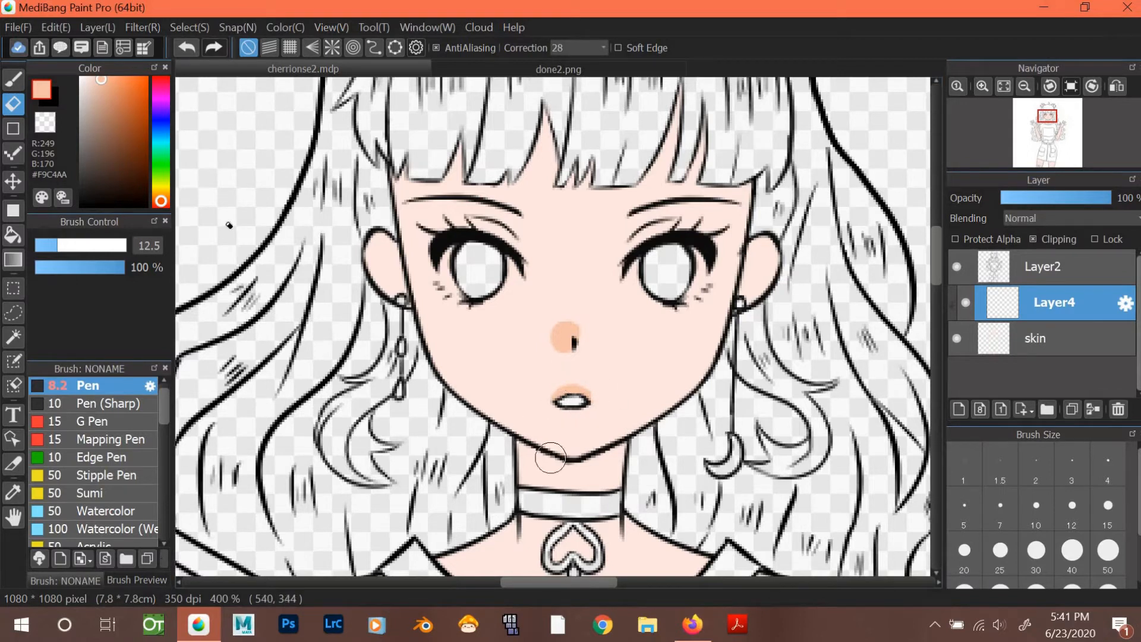
Paint the peach shadow across the forehead along the lower edge of the bangs, filling the gaps between the hair strands.
key(b)
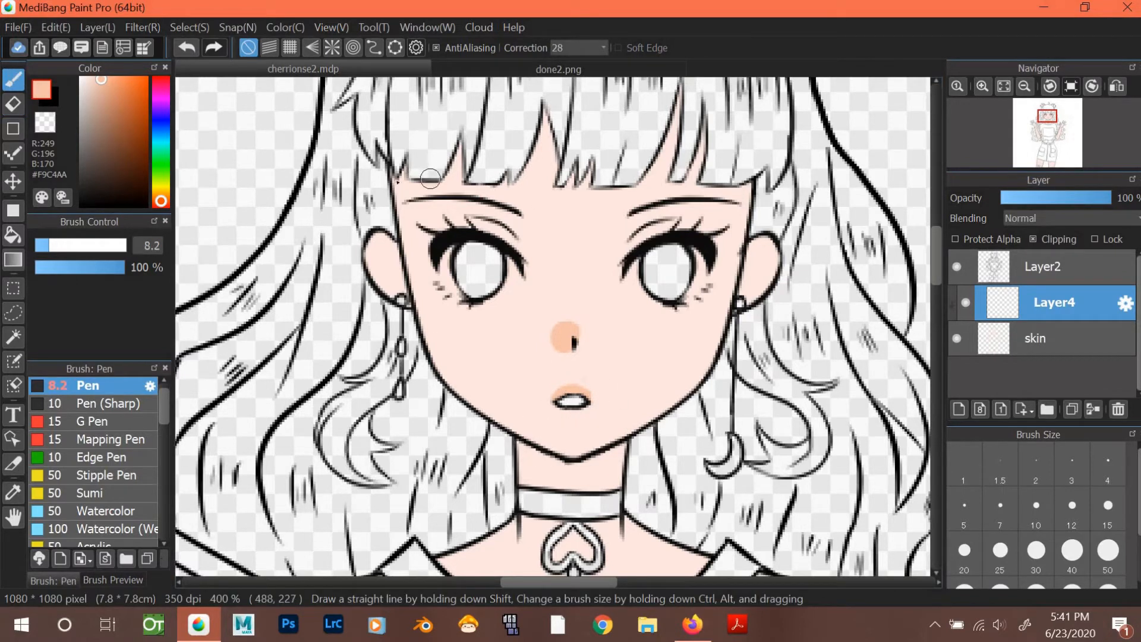
mouse_move(405, 163)
mouse_down()
mouse_move(396, 238)
mouse_move(418, 189)
mouse_move(410, 176)
mouse_move(435, 183)
mouse_move(465, 144)
mouse_move(397, 195)
mouse_move(427, 186)
mouse_move(459, 136)
mouse_move(453, 189)
mouse_up()
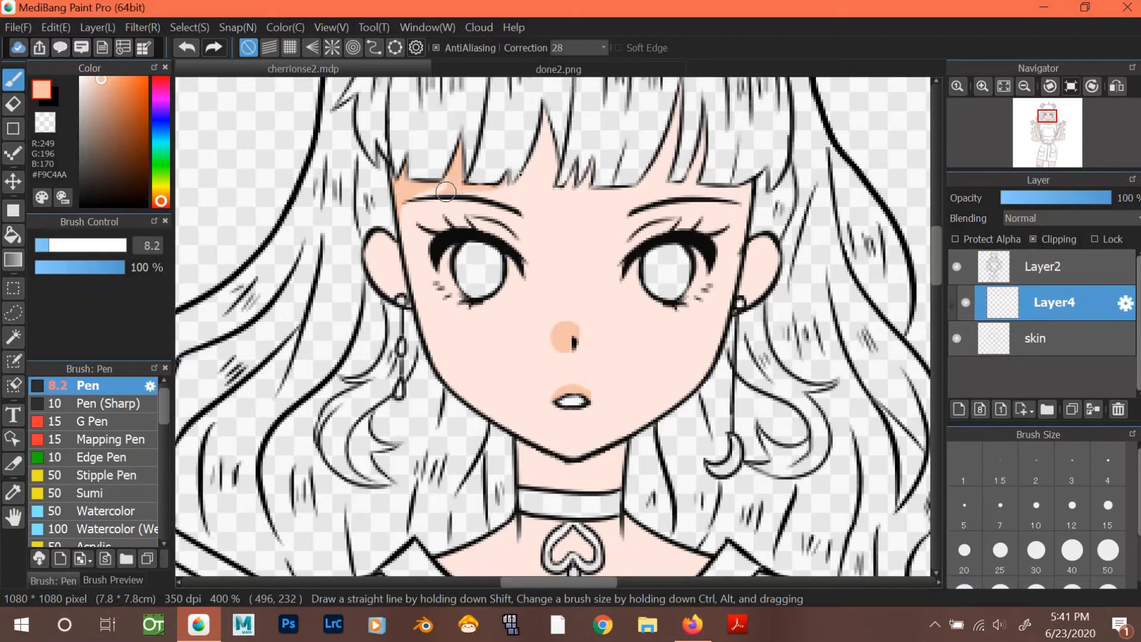
mouse_move(502, 197)
mouse_down()
mouse_move(530, 175)
mouse_move(505, 195)
mouse_move(542, 139)
mouse_move(541, 87)
mouse_move(557, 171)
mouse_up()
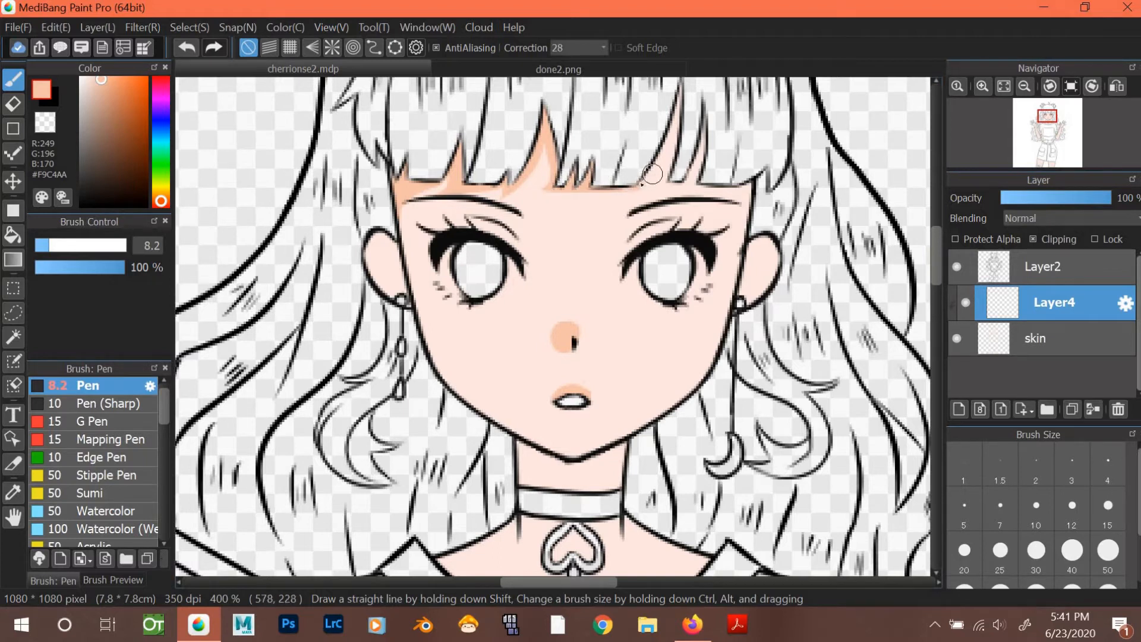
drag(671, 145, 686, 107)
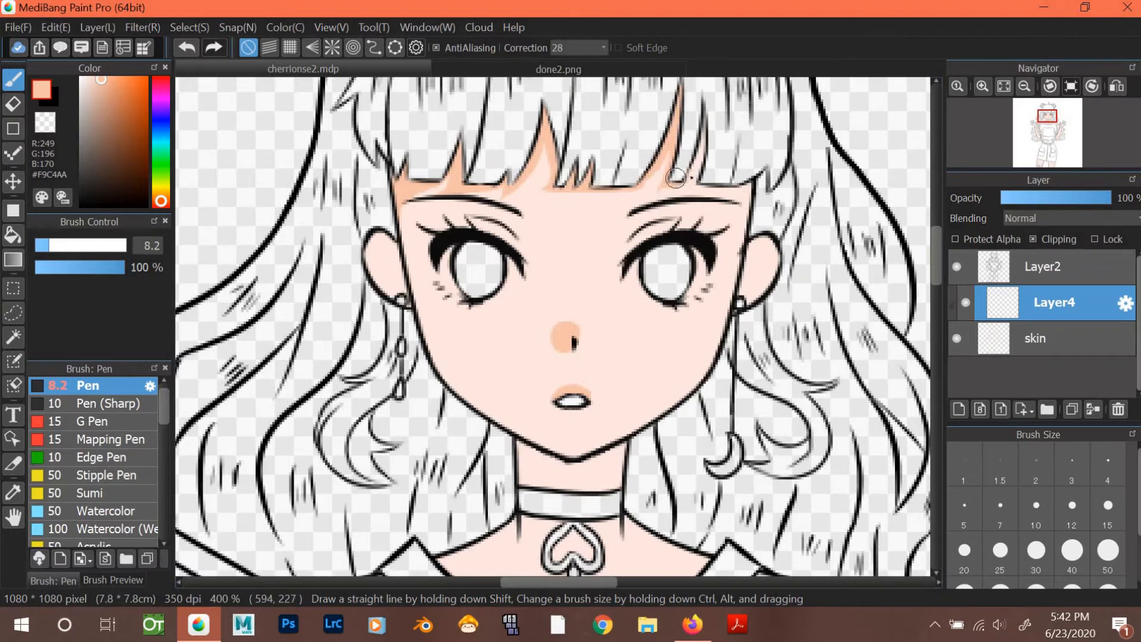
mouse_move(690, 174)
mouse_down()
mouse_move(705, 105)
mouse_move(693, 176)
mouse_move(706, 164)
mouse_move(689, 186)
mouse_up()
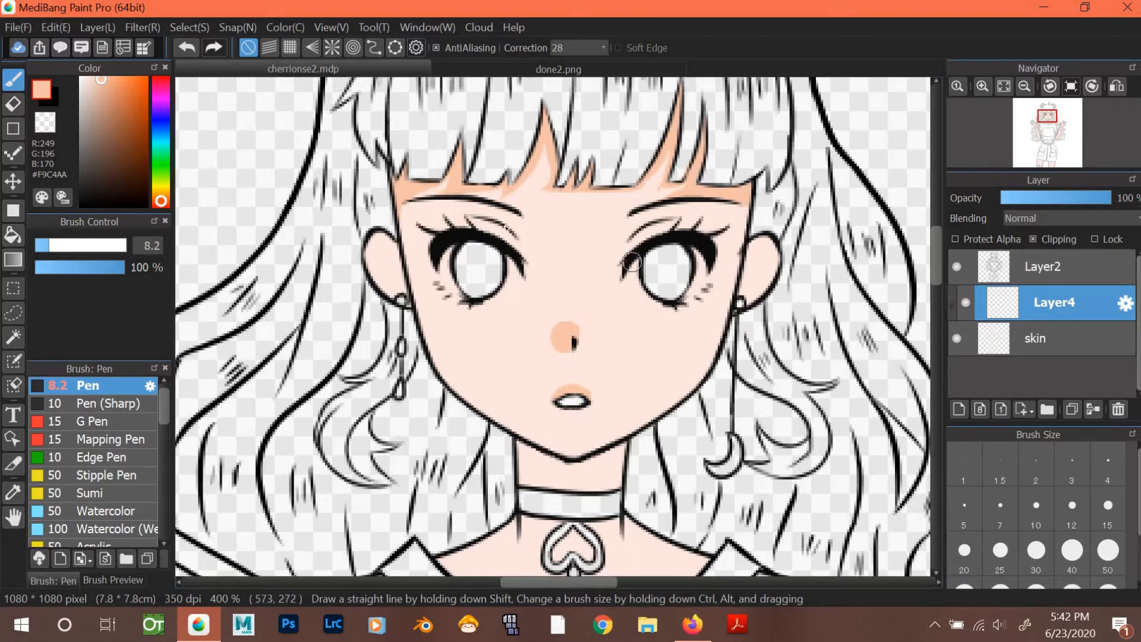
Shade around both eyes in peach, beneath the lower lashes and along the upper lashes and eyelid creases, undoing faulty strokes.
mouse_move(433, 265)
mouse_down()
mouse_move(443, 294)
mouse_move(468, 304)
mouse_up()
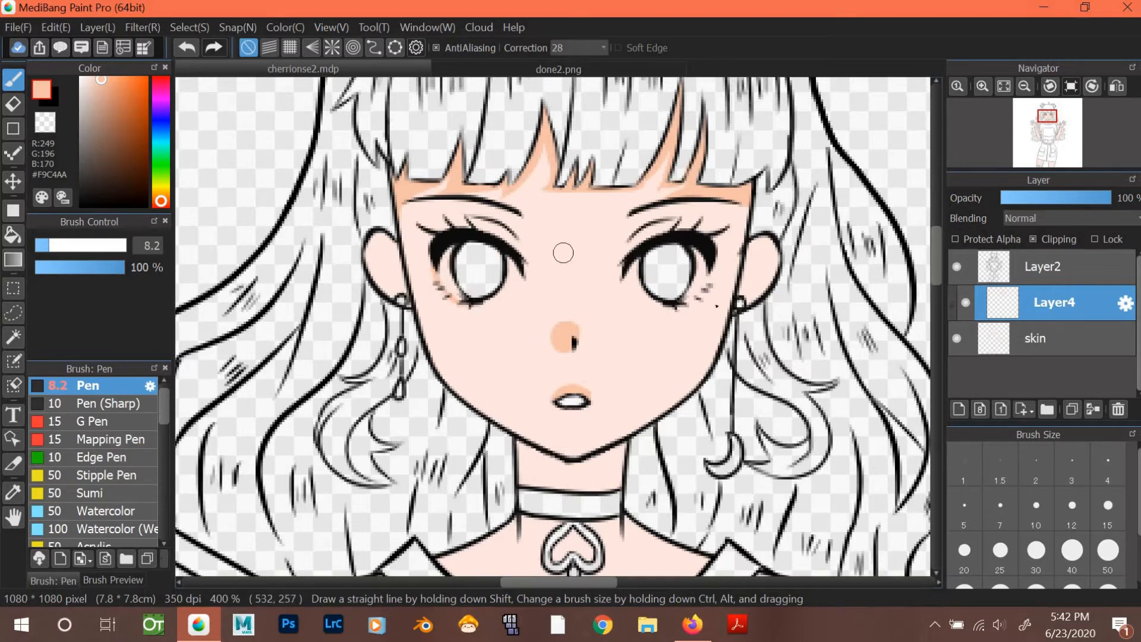
drag(682, 302, 713, 261)
drag(697, 313, 699, 302)
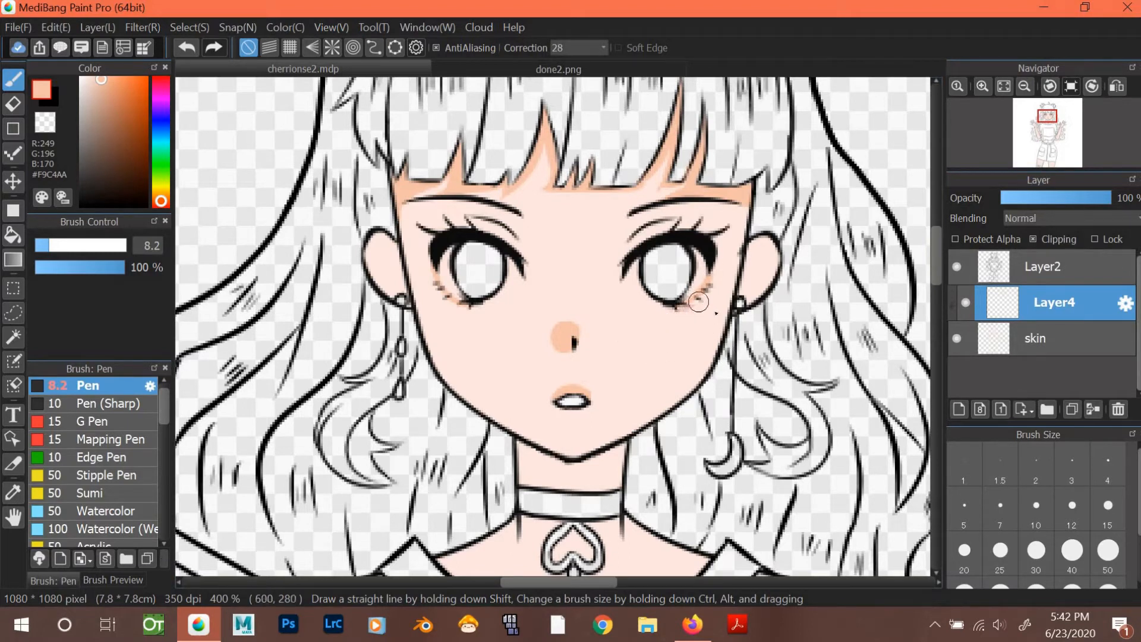
click(187, 47)
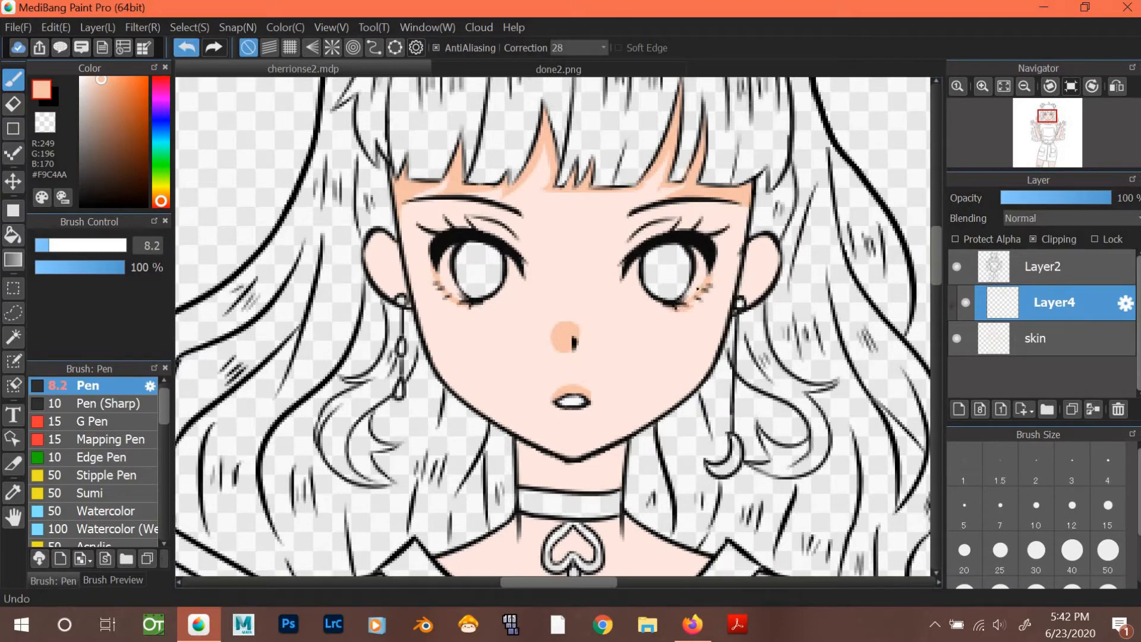
drag(676, 309, 694, 298)
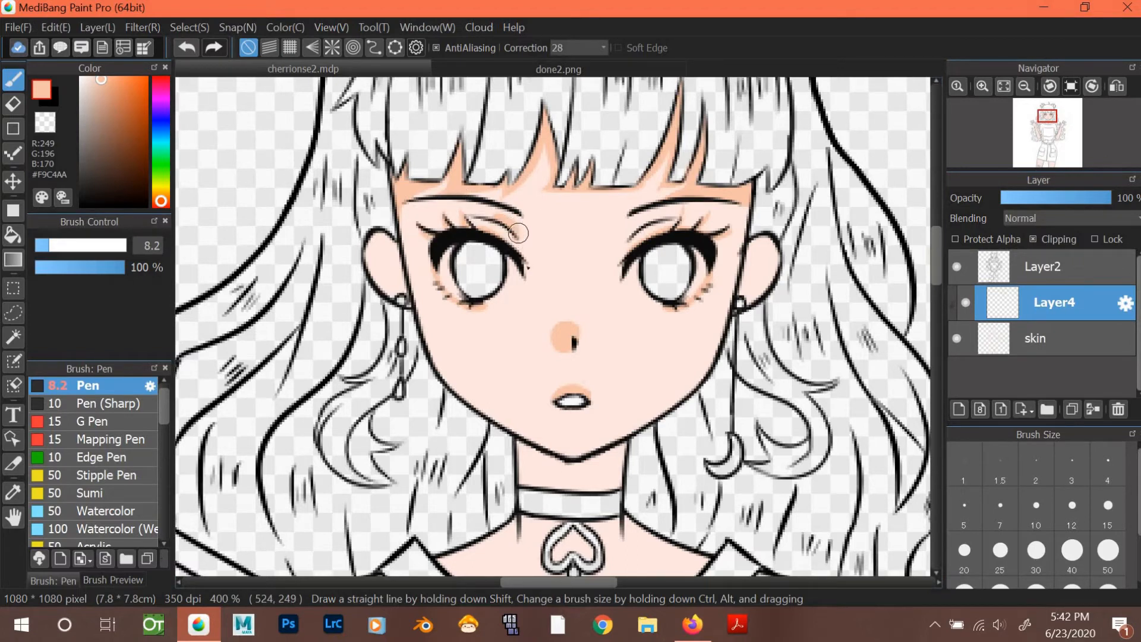
click(180, 44)
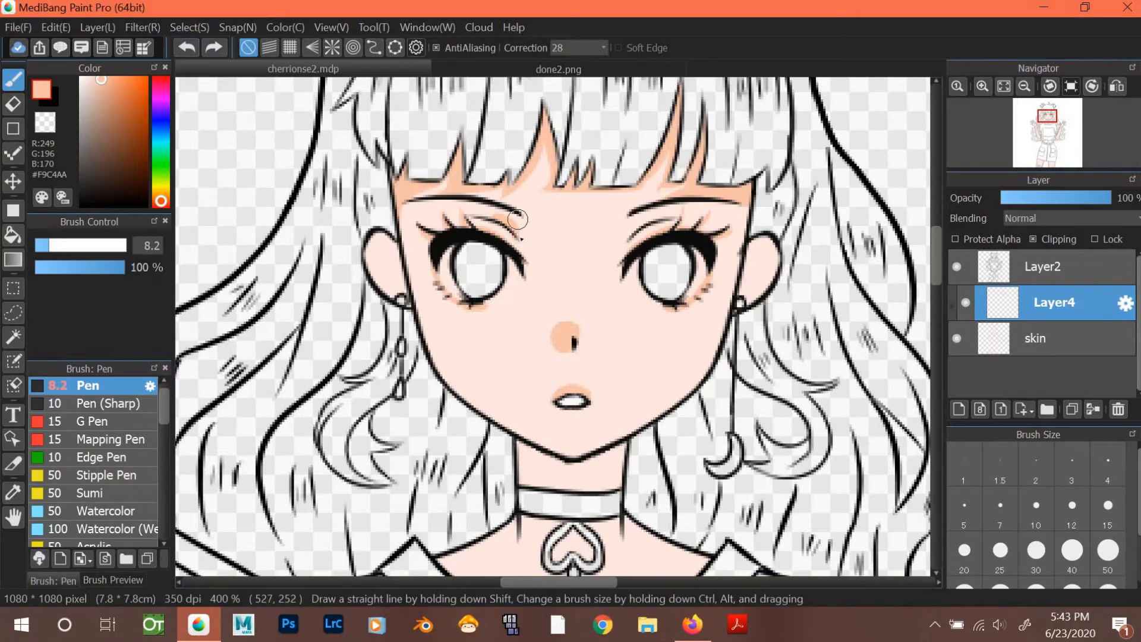
drag(519, 236, 474, 214)
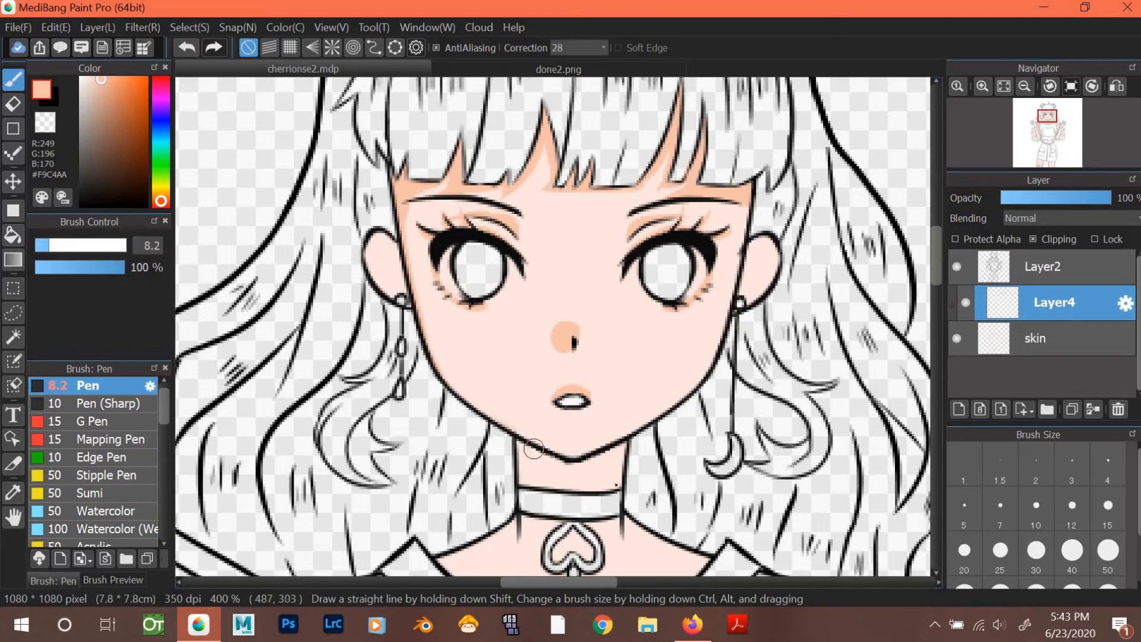
Paint a thin peach shadow just inside the face outline from the temples to the jaw, tidying it with the eraser.
drag(739, 215, 745, 198)
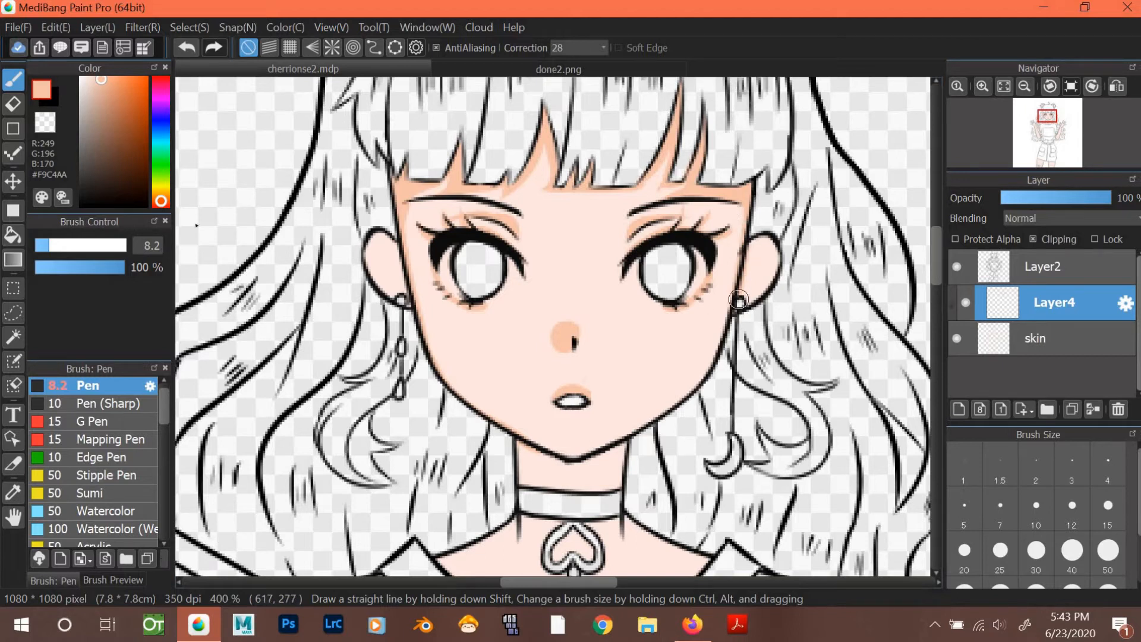
key(e)
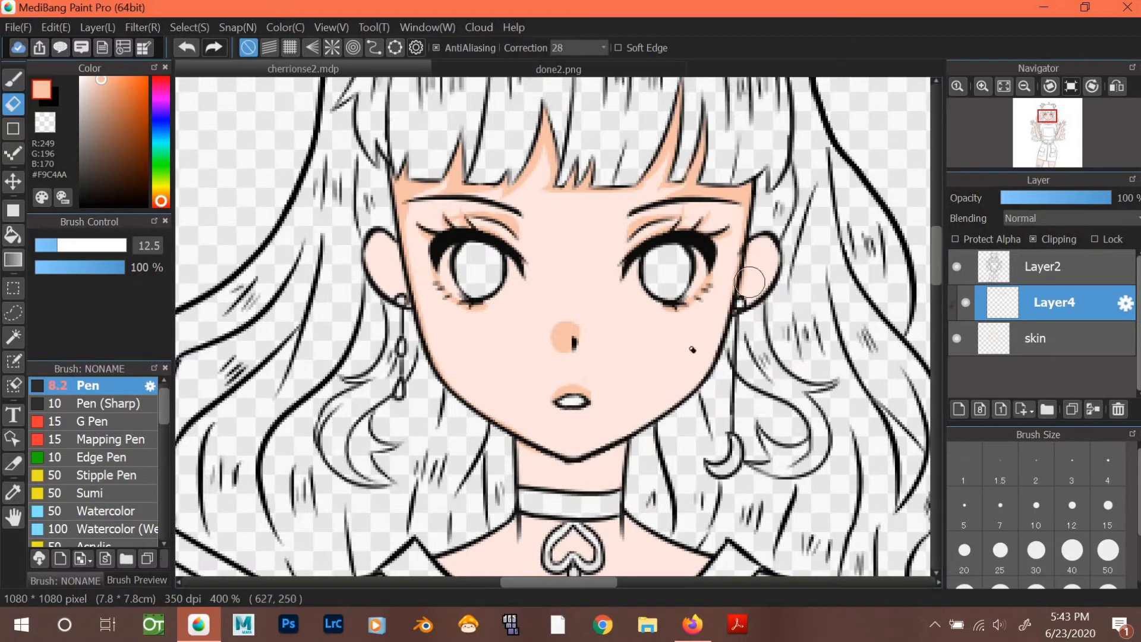
key(b)
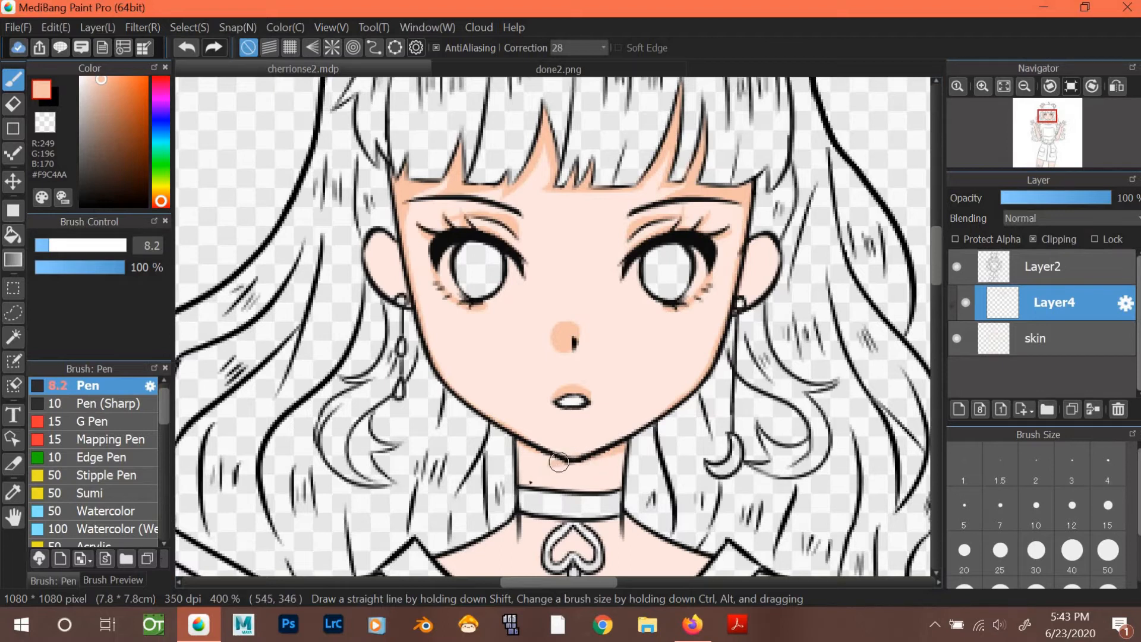
Fill a curved peach shadow on the neck beneath the chin and shade the inside of both ears.
mouse_move(558, 461)
mouse_down()
mouse_move(521, 484)
mouse_move(553, 462)
mouse_move(518, 473)
mouse_move(526, 451)
mouse_move(542, 456)
mouse_move(517, 467)
mouse_move(526, 452)
mouse_move(550, 459)
mouse_move(516, 455)
mouse_up()
mouse_move(600, 459)
mouse_down()
mouse_move(618, 478)
mouse_move(620, 469)
mouse_up()
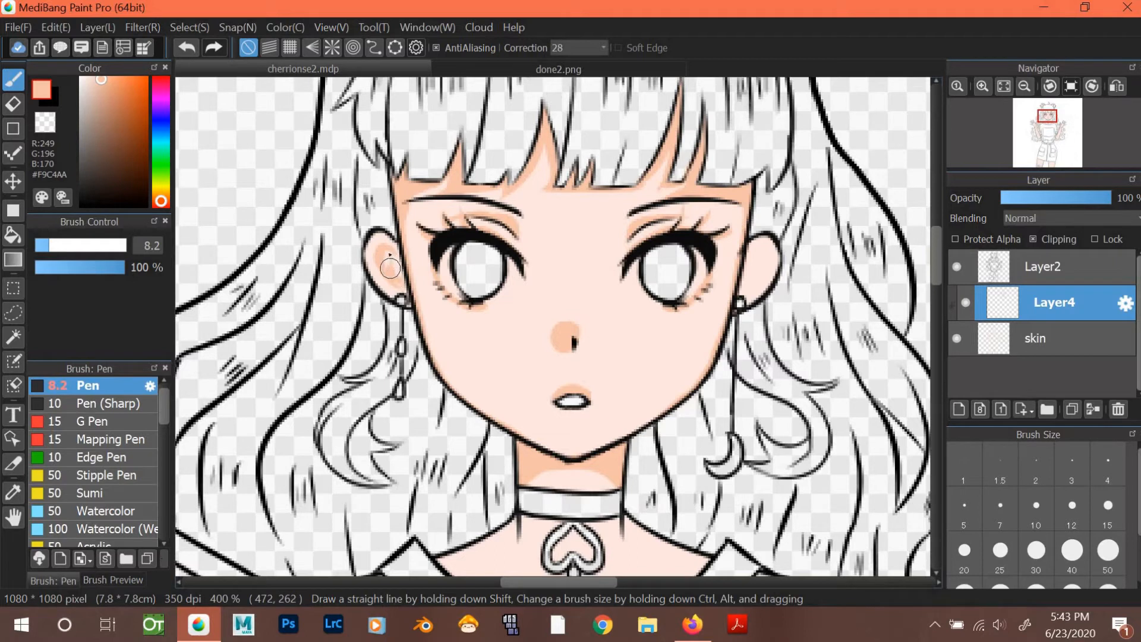
drag(389, 253, 415, 288)
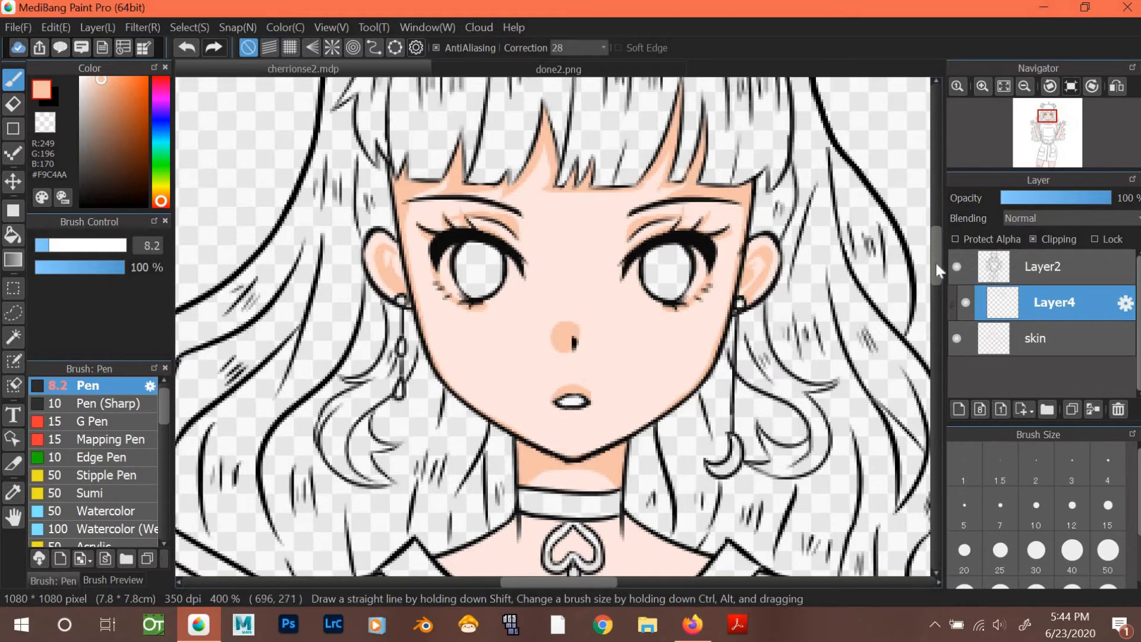
Shade the skin below the choker in peach along both shoulder lines and down both sides of the neckline.
scroll(935, 257, down, 5)
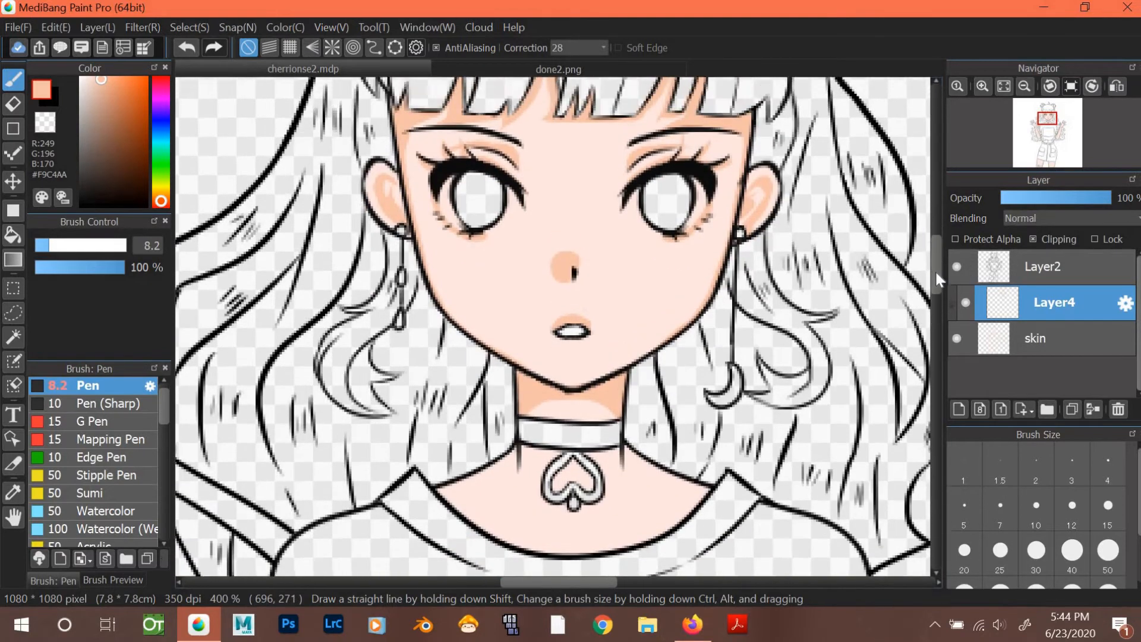
scroll(503, 360, down, 1)
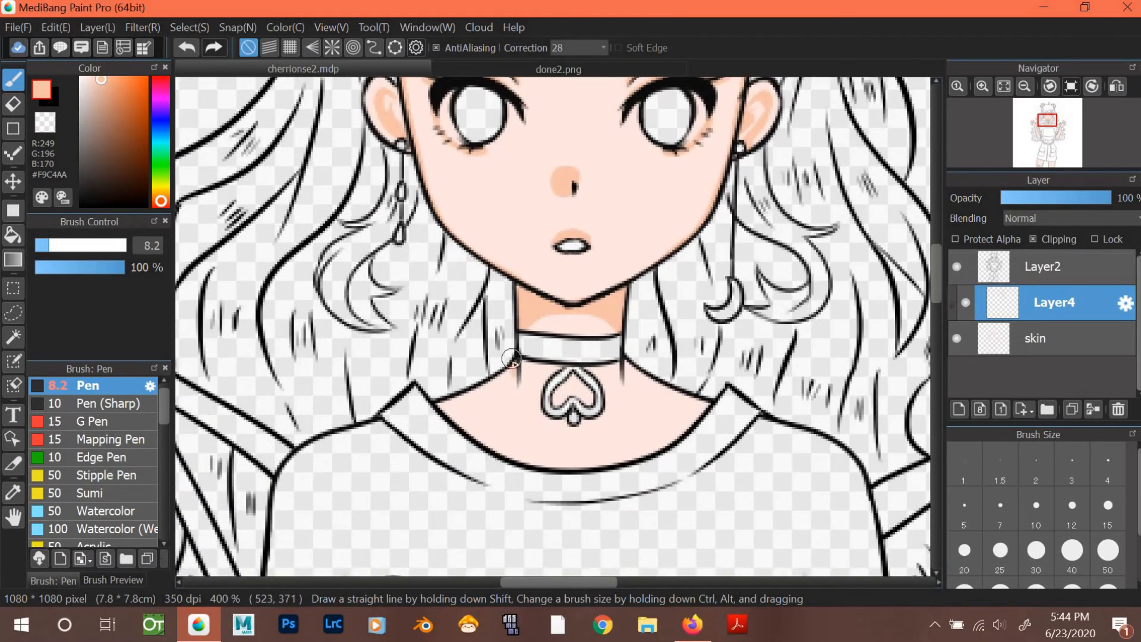
drag(623, 365, 632, 390)
drag(514, 370, 450, 396)
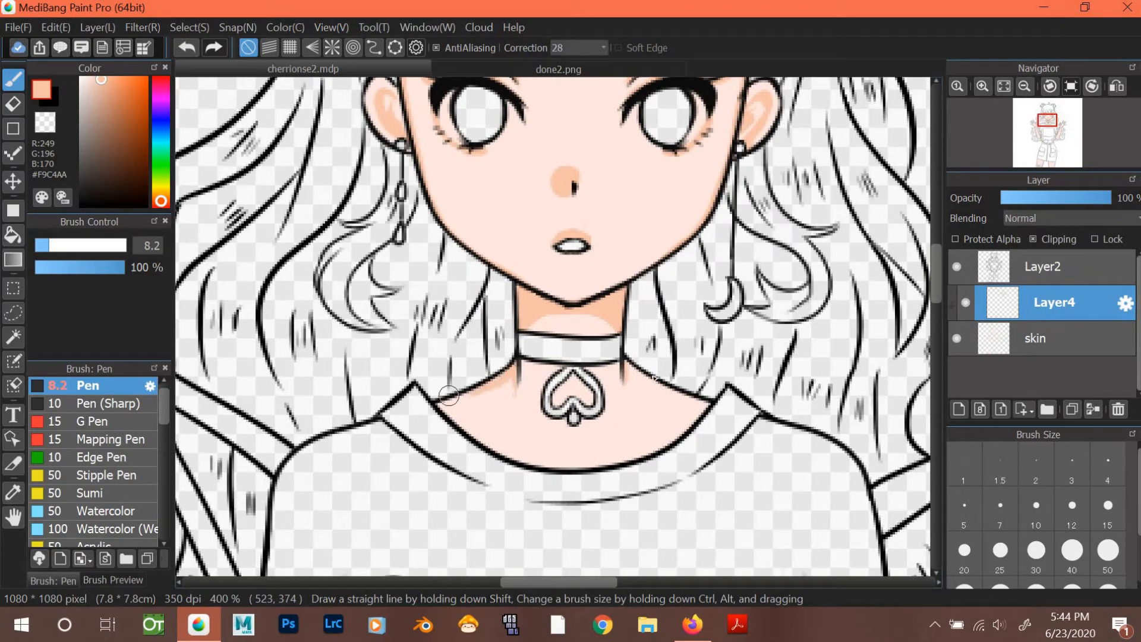
drag(623, 359, 701, 392)
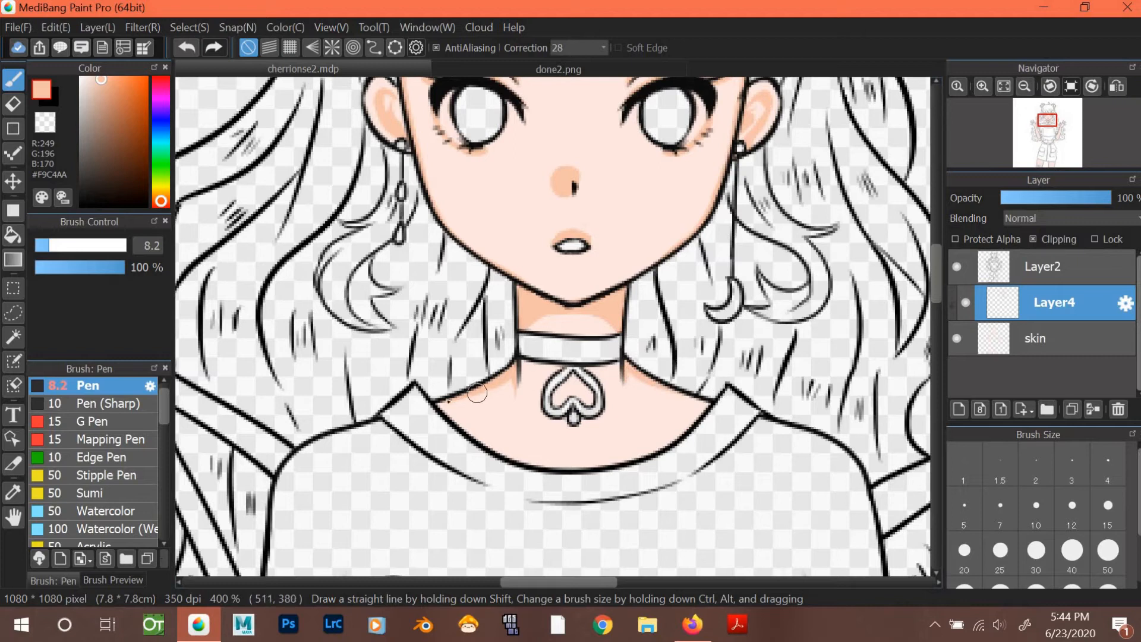
mouse_move(448, 398)
mouse_down()
mouse_move(475, 395)
mouse_move(475, 462)
mouse_move(470, 392)
mouse_move(469, 422)
mouse_up()
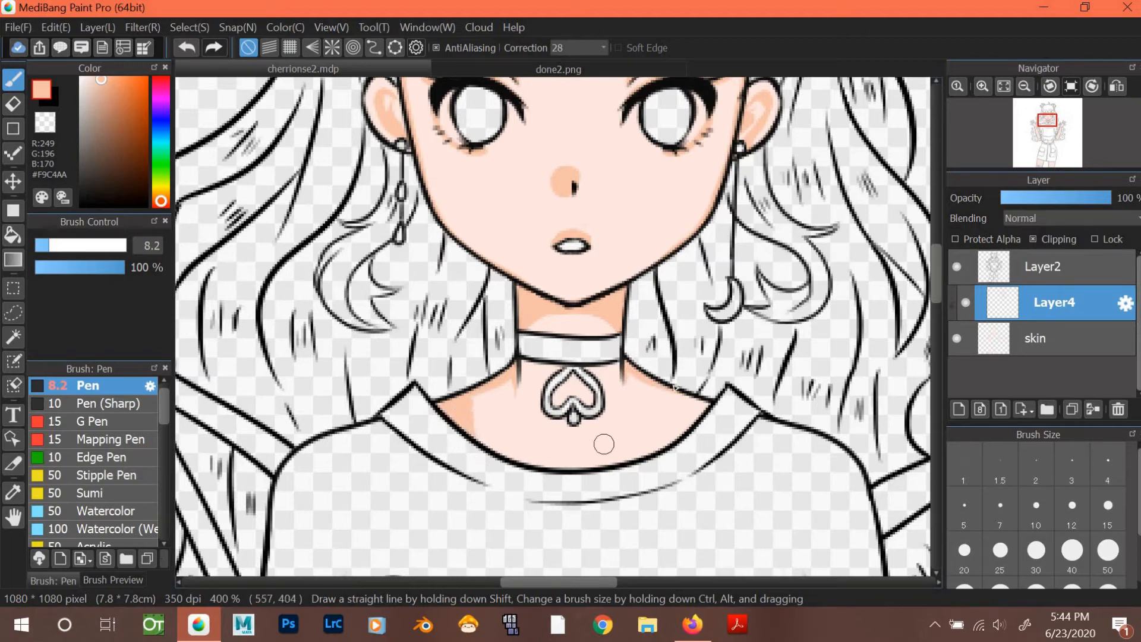
mouse_move(676, 385)
mouse_down()
mouse_move(675, 429)
mouse_move(682, 389)
mouse_move(676, 451)
mouse_move(685, 394)
mouse_move(691, 441)
mouse_move(710, 403)
mouse_move(670, 390)
mouse_move(678, 406)
mouse_move(630, 466)
mouse_up()
drag(480, 439, 482, 401)
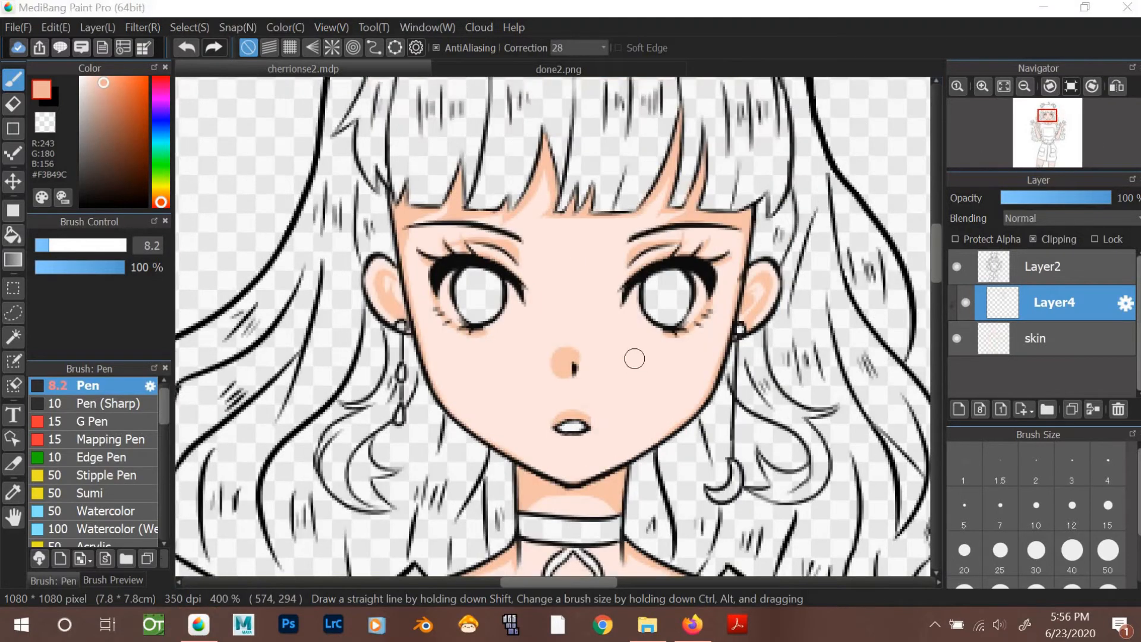
Turn on Protect Alpha for the clipped shading layer and choose the saved darker peach #F3B49C.
click(1001, 242)
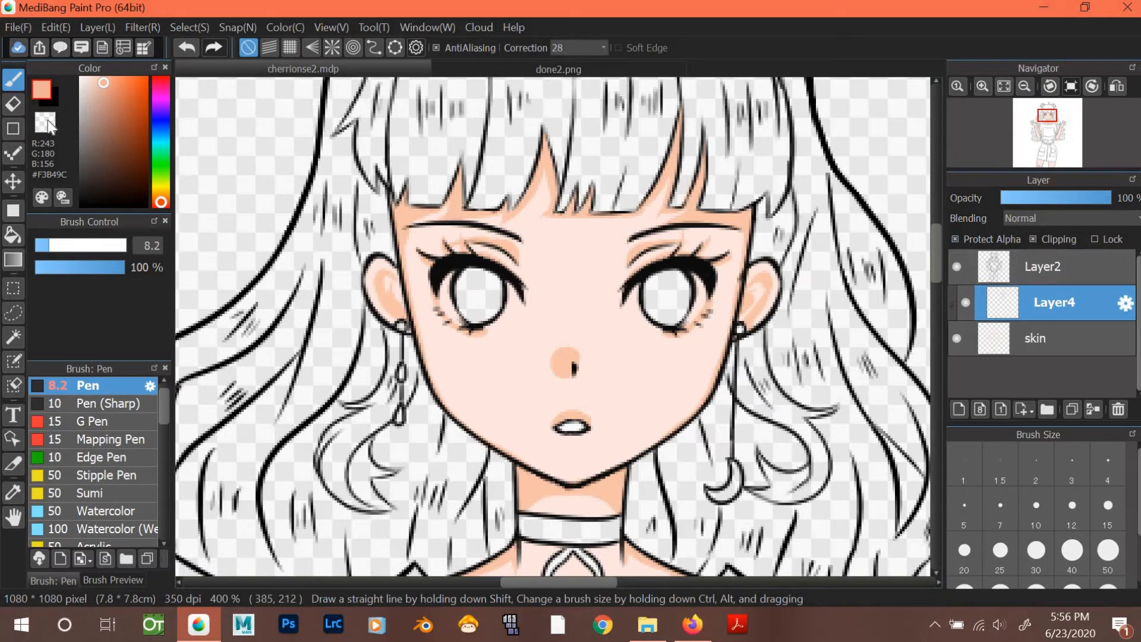
click(66, 201)
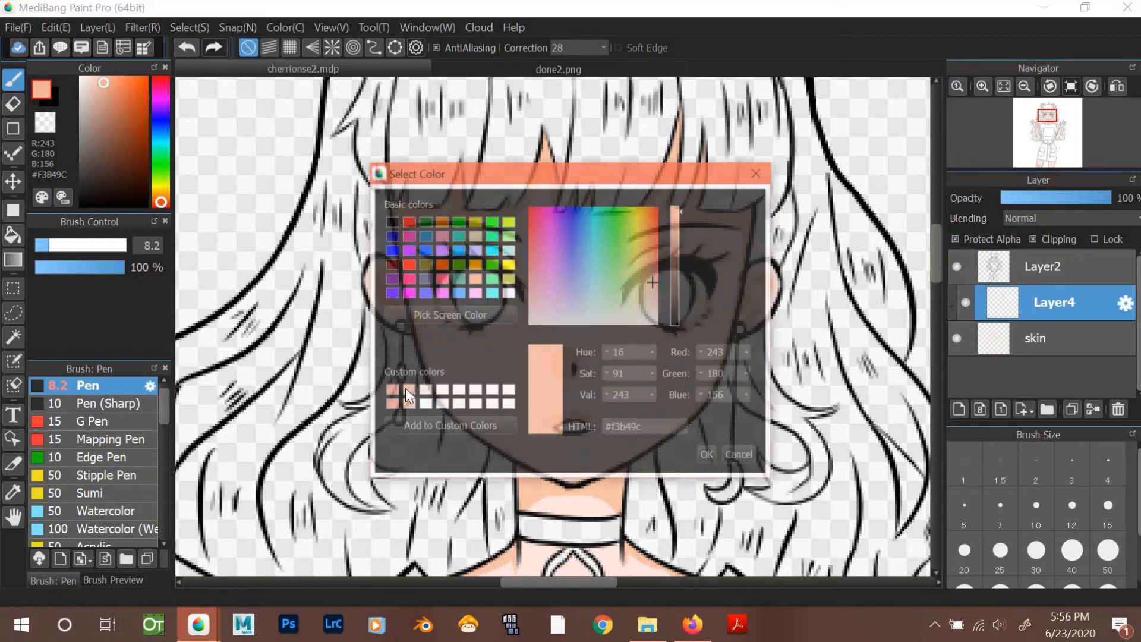
click(407, 402)
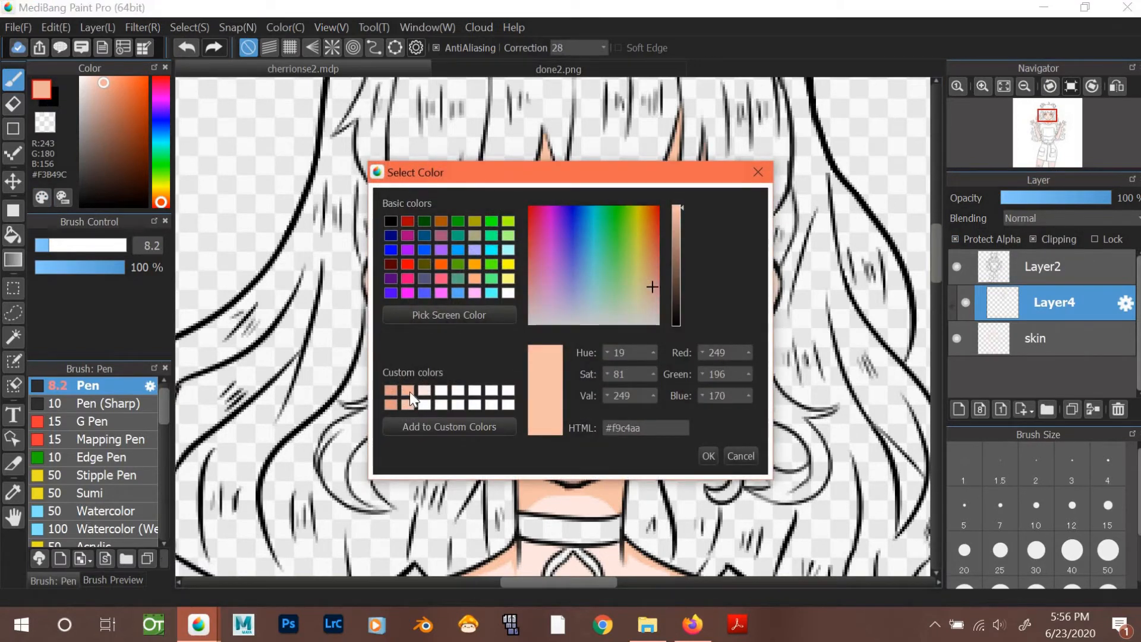
click(401, 398)
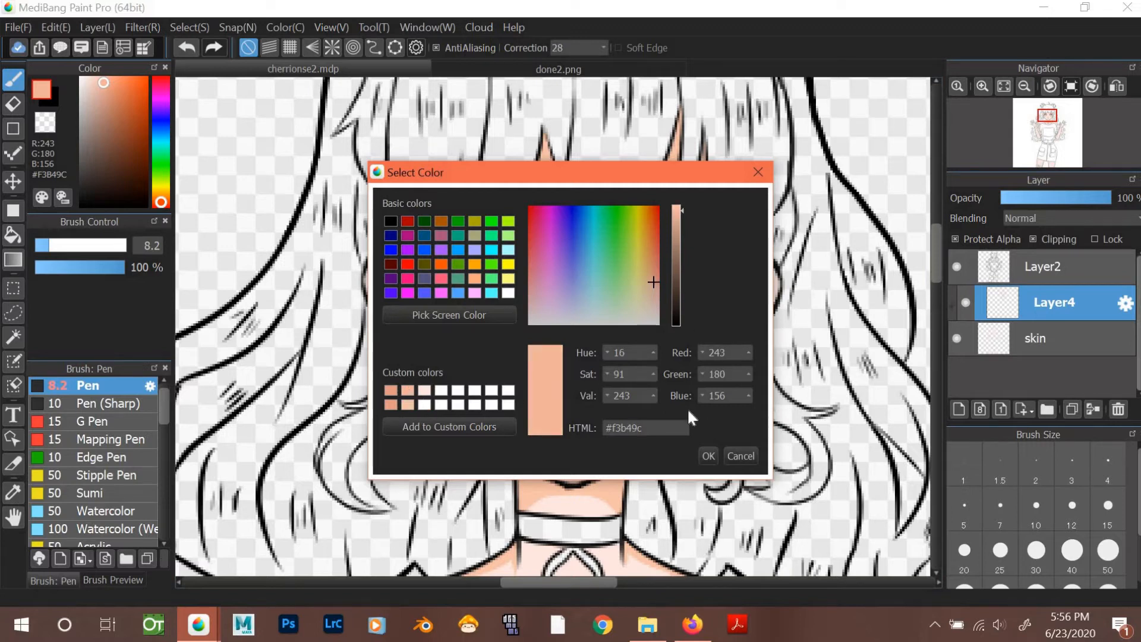
click(708, 456)
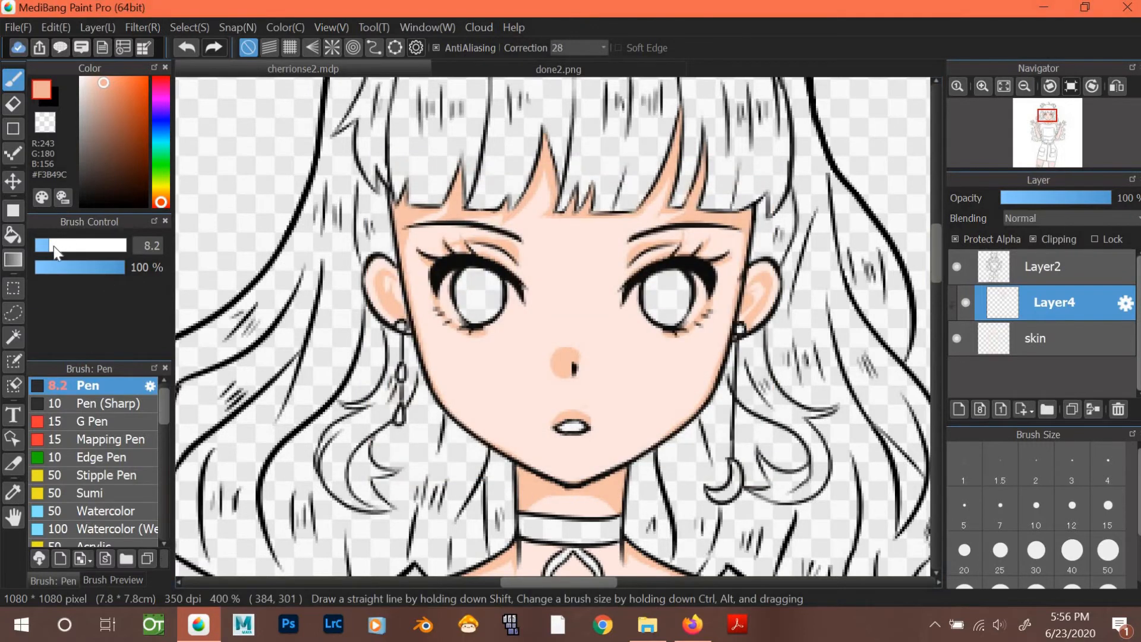
Try brush size 20, set it to 13.2, and deepen the existing face and neck shadows with the darker peach.
click(70, 245)
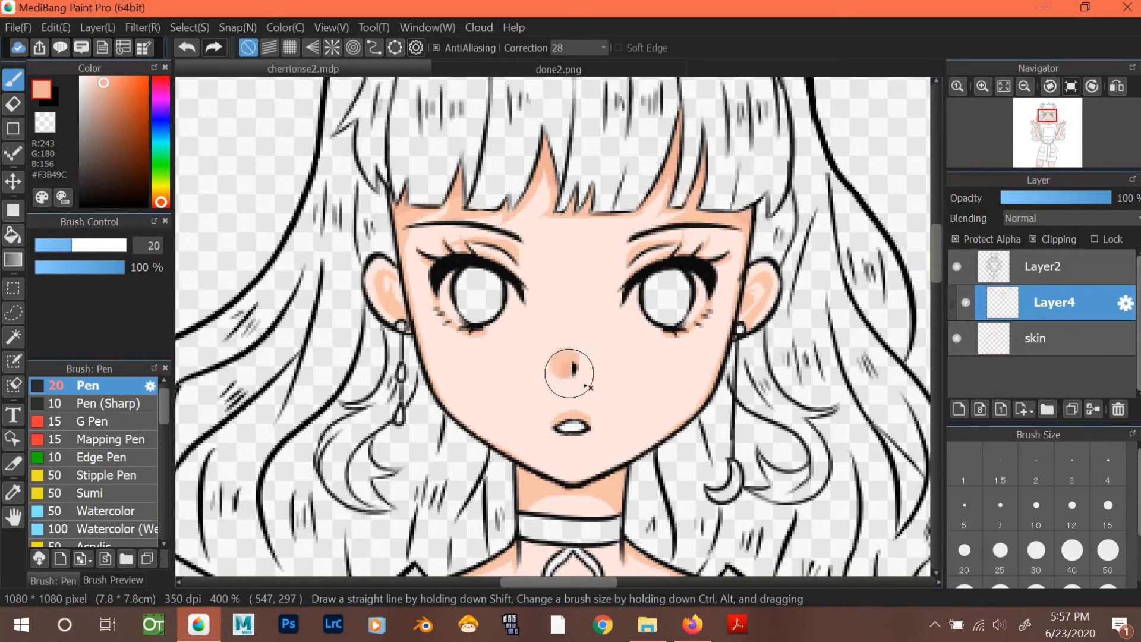
click(57, 245)
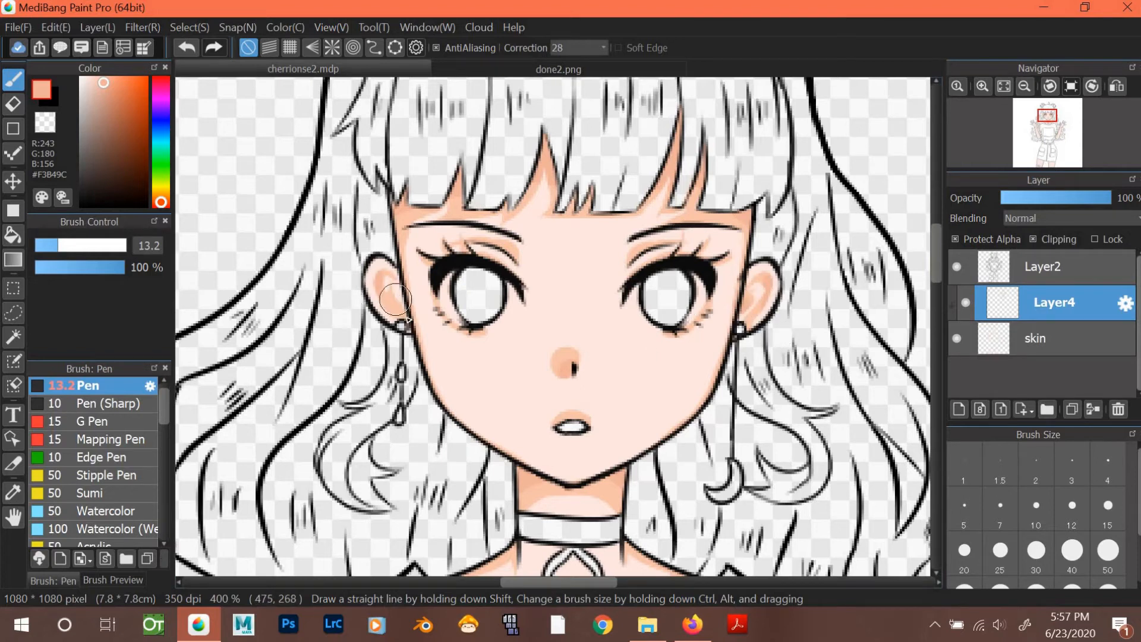
drag(936, 262, 935, 291)
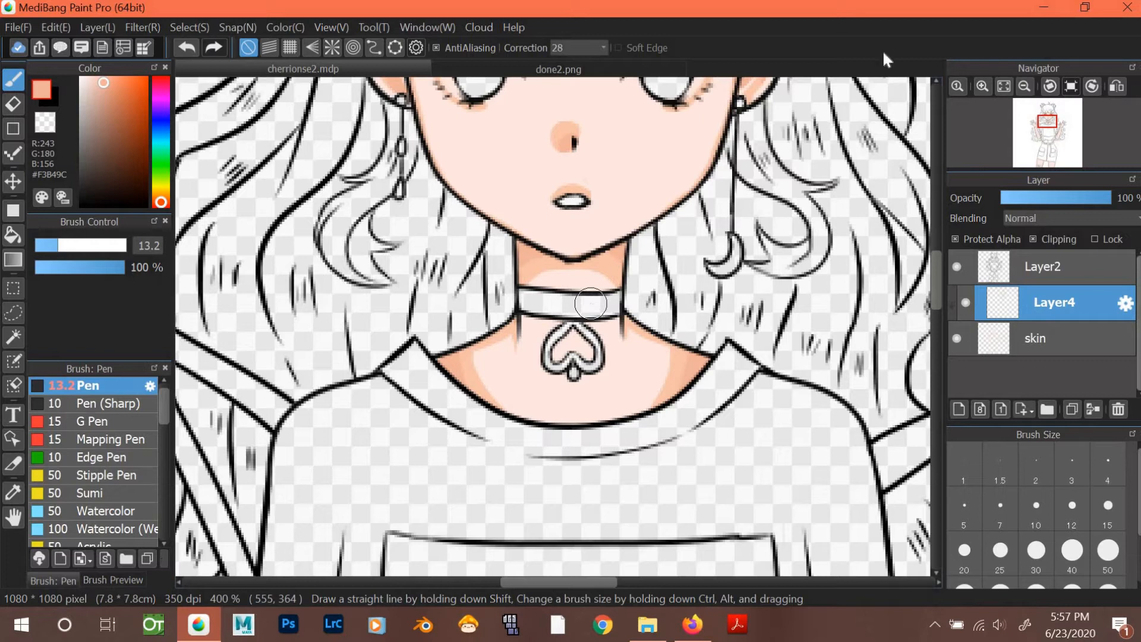
click(1024, 87)
click(1024, 87)
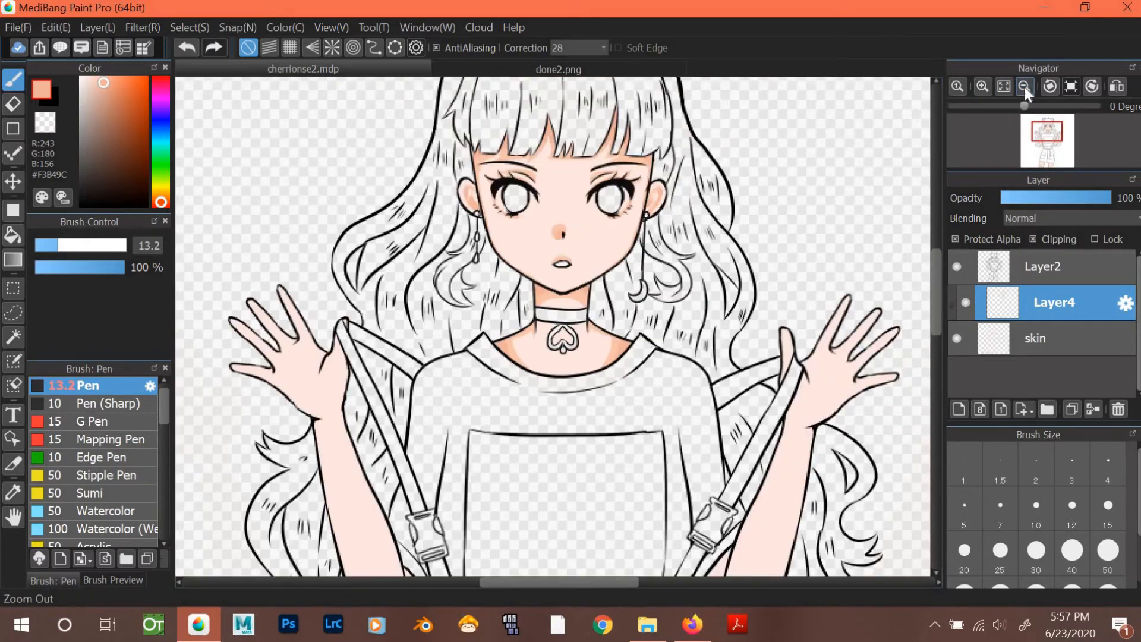
scroll(944, 258, up, 3)
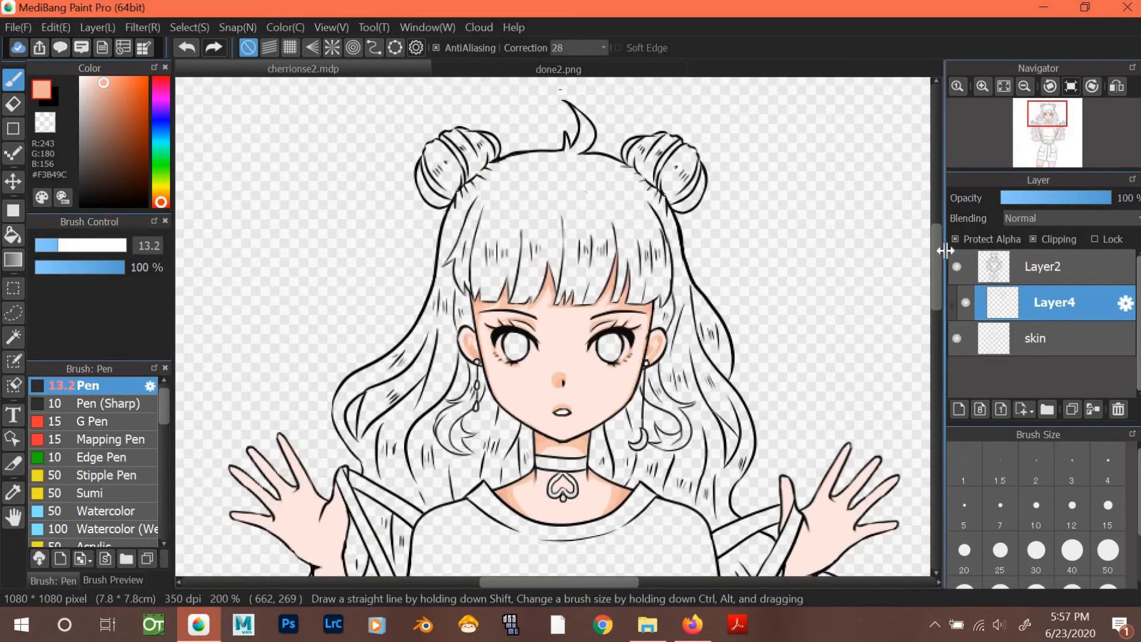
Add a new layer above the shading layer and clip it to the skin.
click(982, 88)
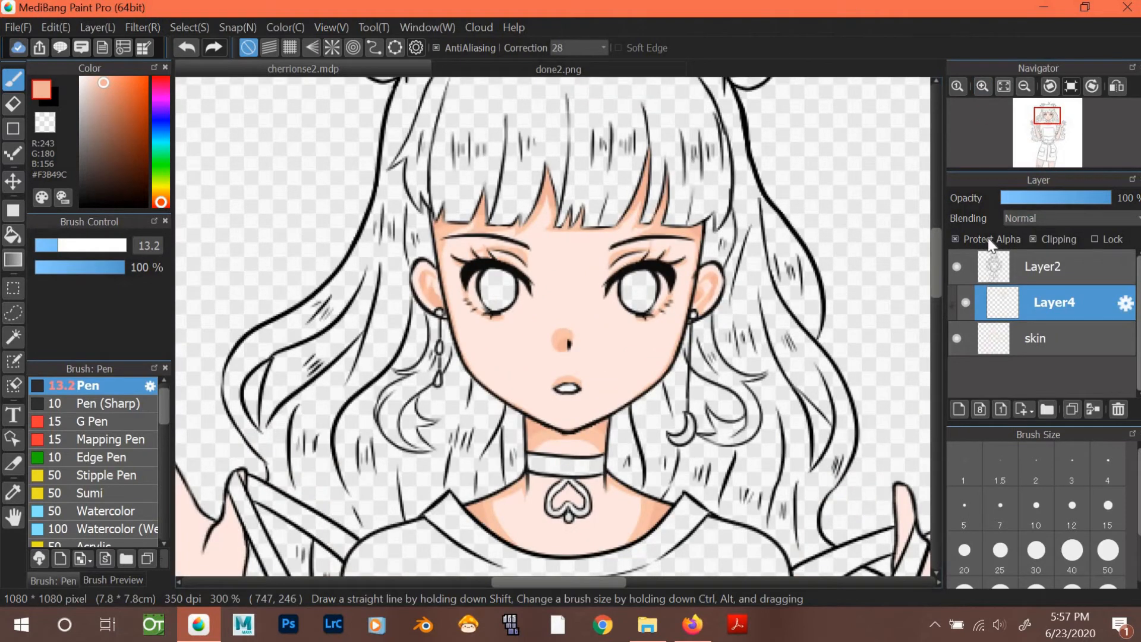
click(958, 408)
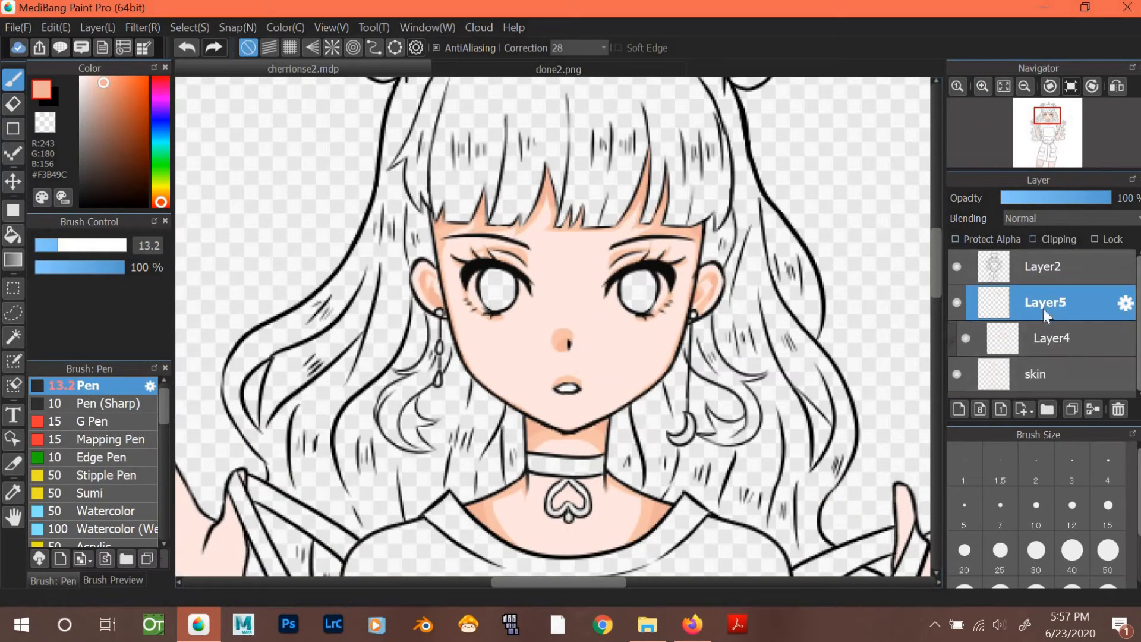
click(1033, 239)
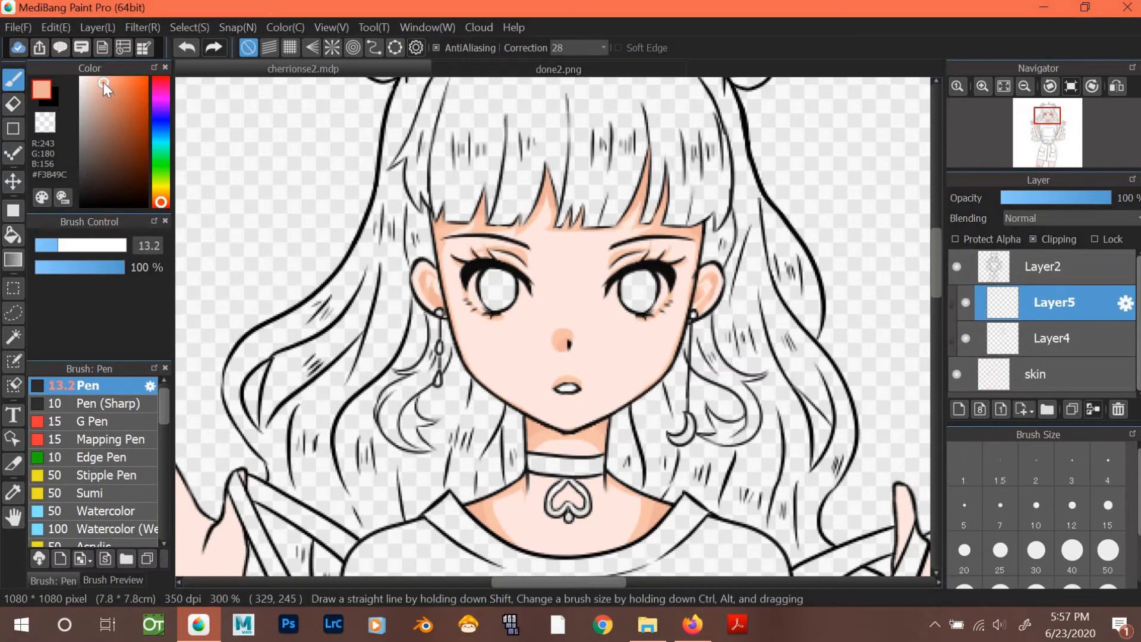
Choose pink #FFB6B5 and set up the Airbrush at size 49 for the cheek blush.
click(162, 207)
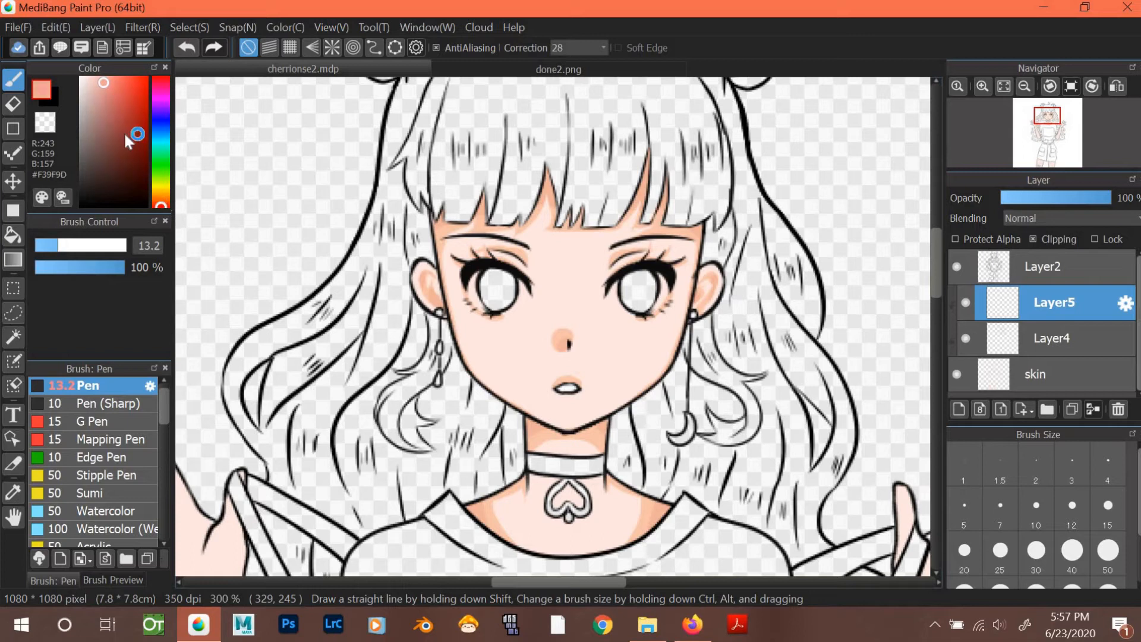
click(101, 81)
drag(100, 81, 98, 75)
drag(164, 407, 165, 429)
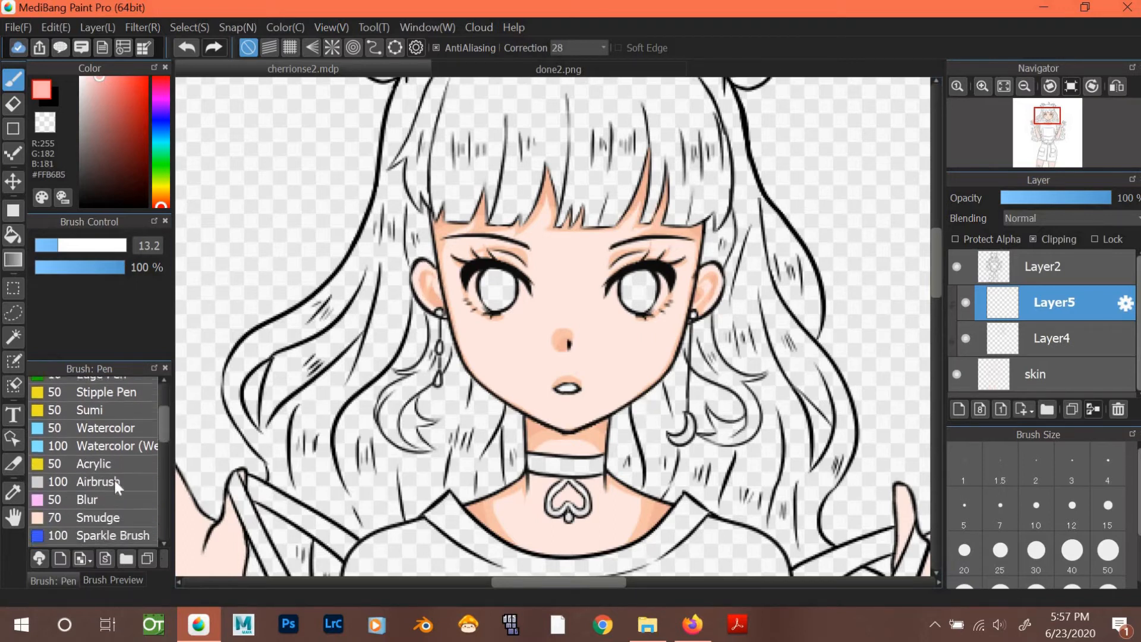
click(113, 481)
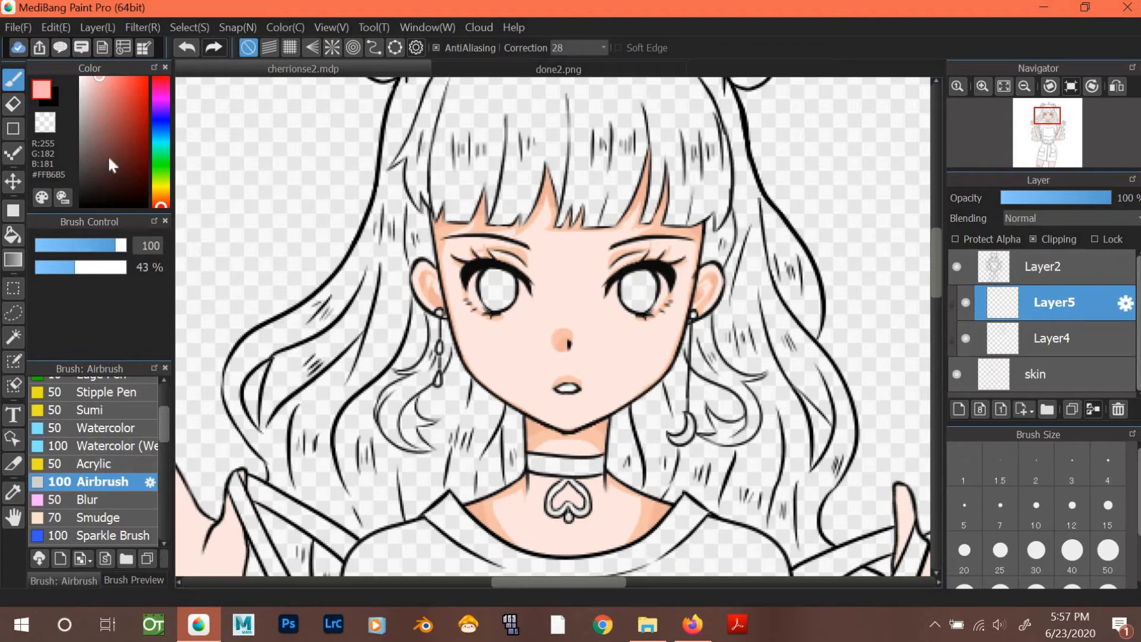
mouse_move(121, 248)
mouse_down()
mouse_move(128, 240)
mouse_move(105, 248)
mouse_up()
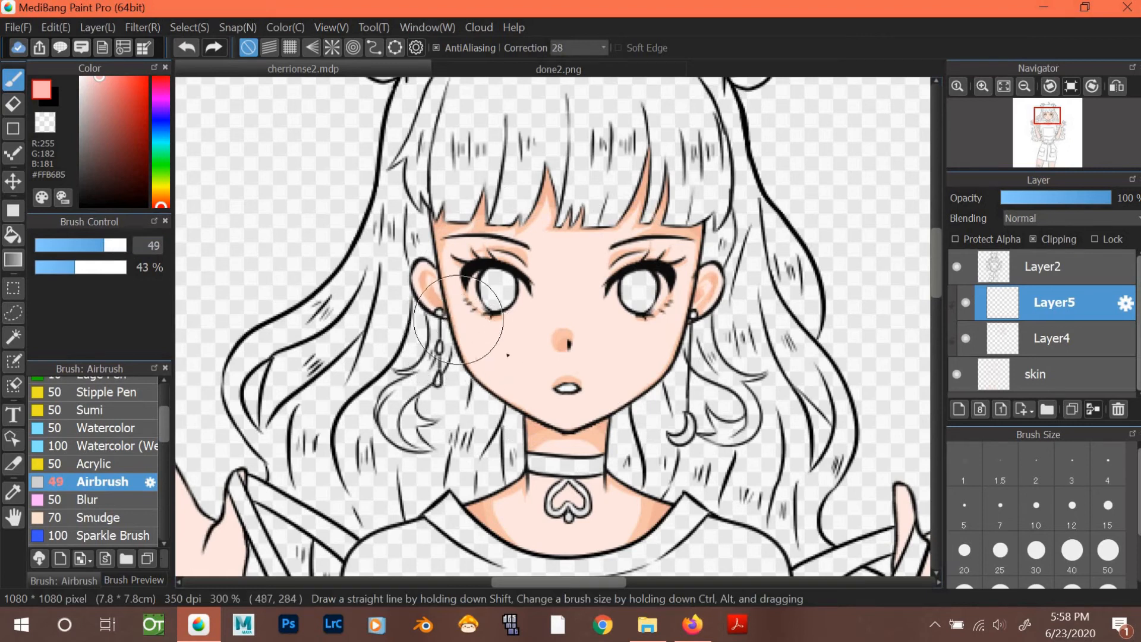
Try blush on the left cheek with pink #FFB6B5 at size 49 and with peach #FFC0B5 at size 51.
drag(444, 298, 504, 355)
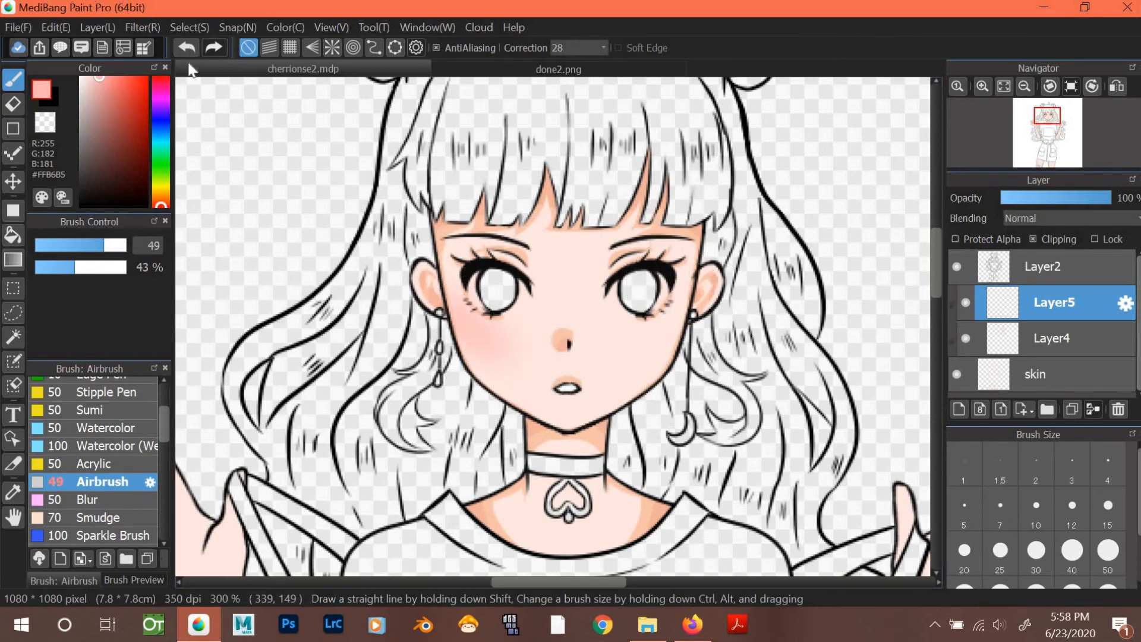
click(161, 204)
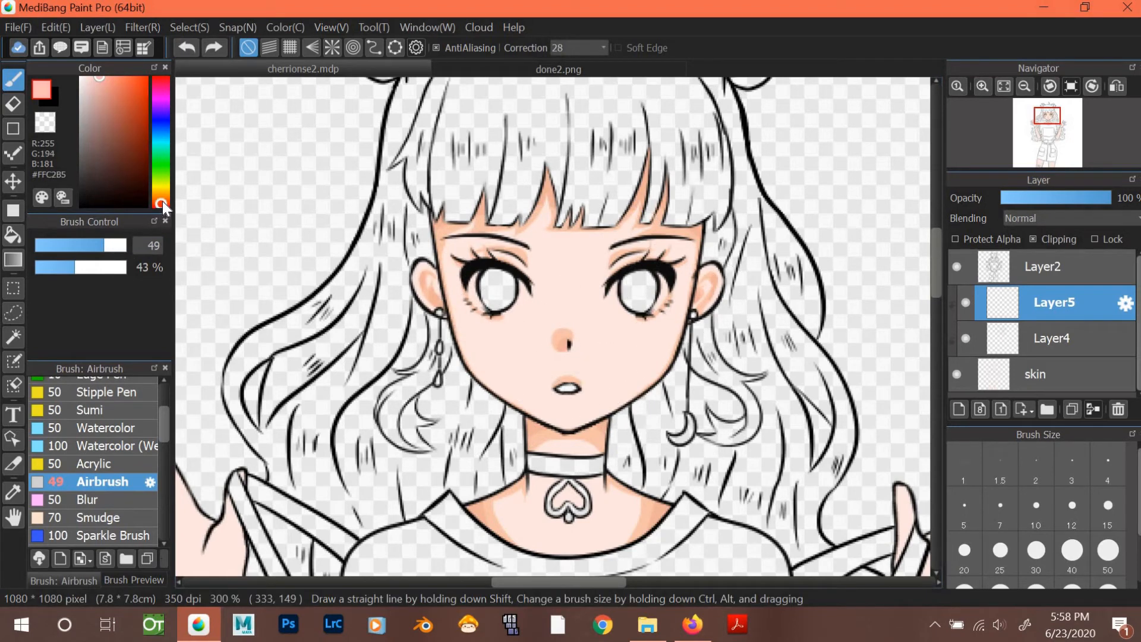
click(162, 203)
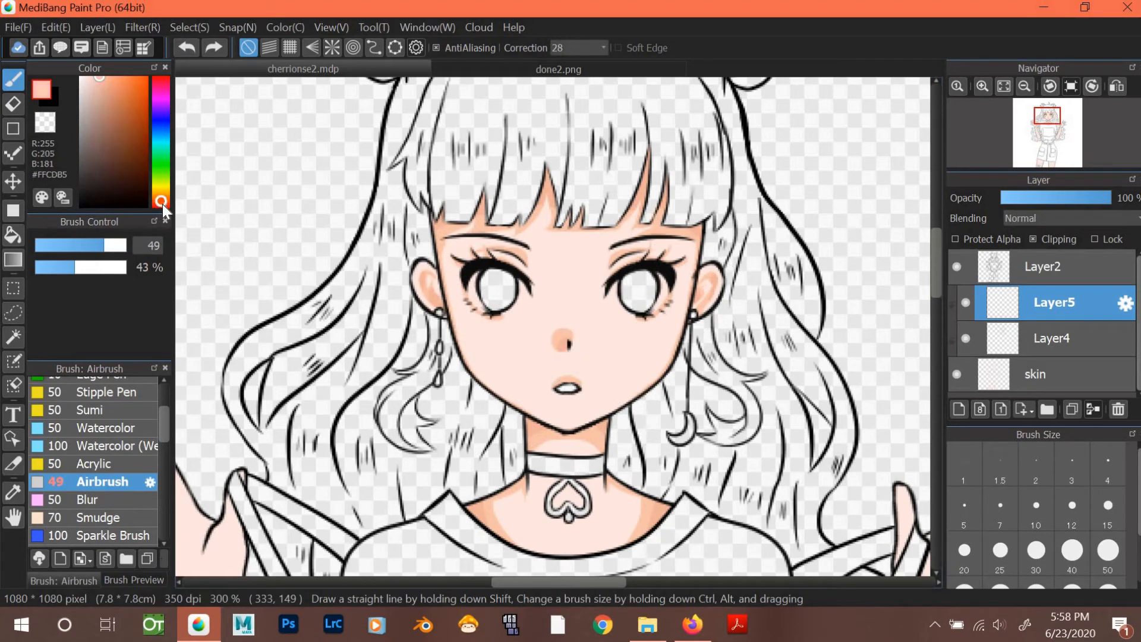
click(114, 248)
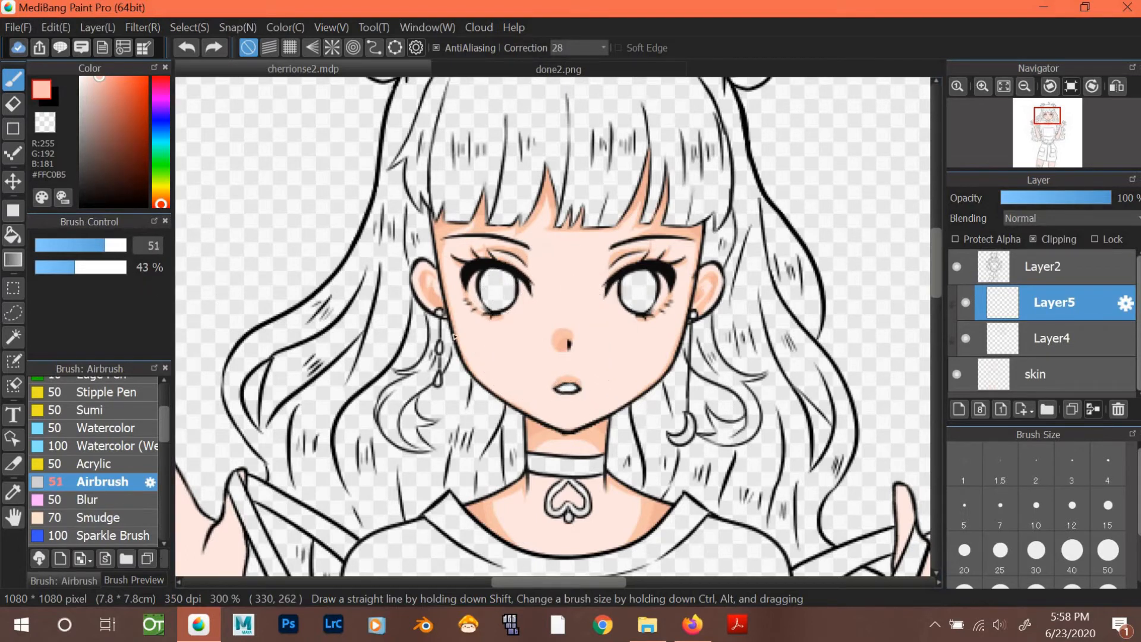
drag(454, 322, 485, 342)
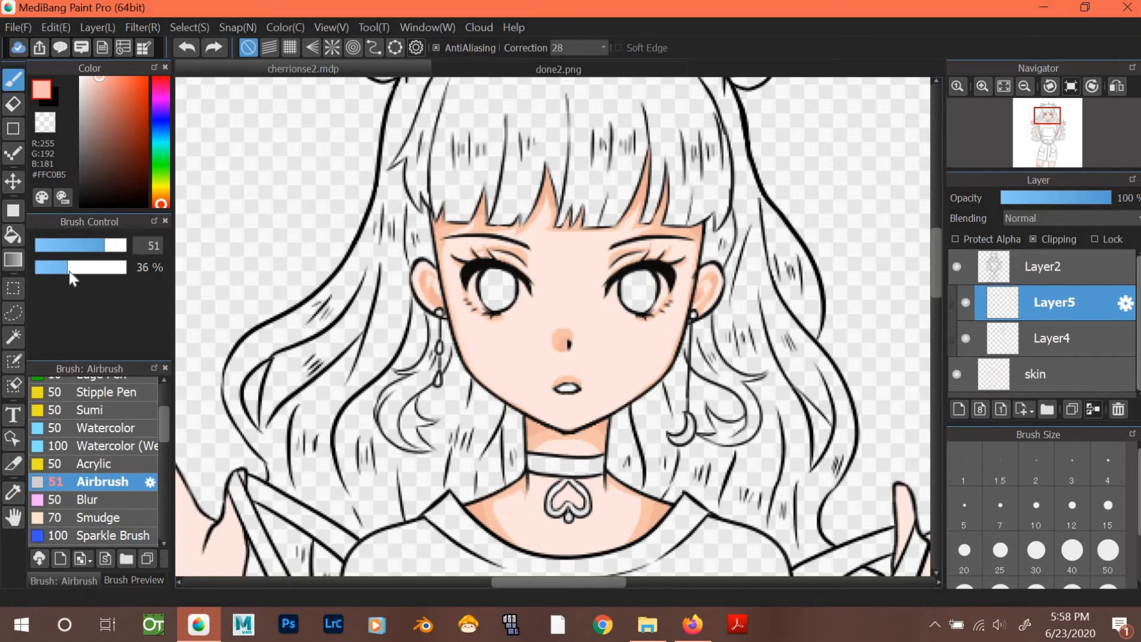
Set the Airbrush to size 61 and 36% opacity and softly blush both cheeks with #FFC4B5.
click(112, 249)
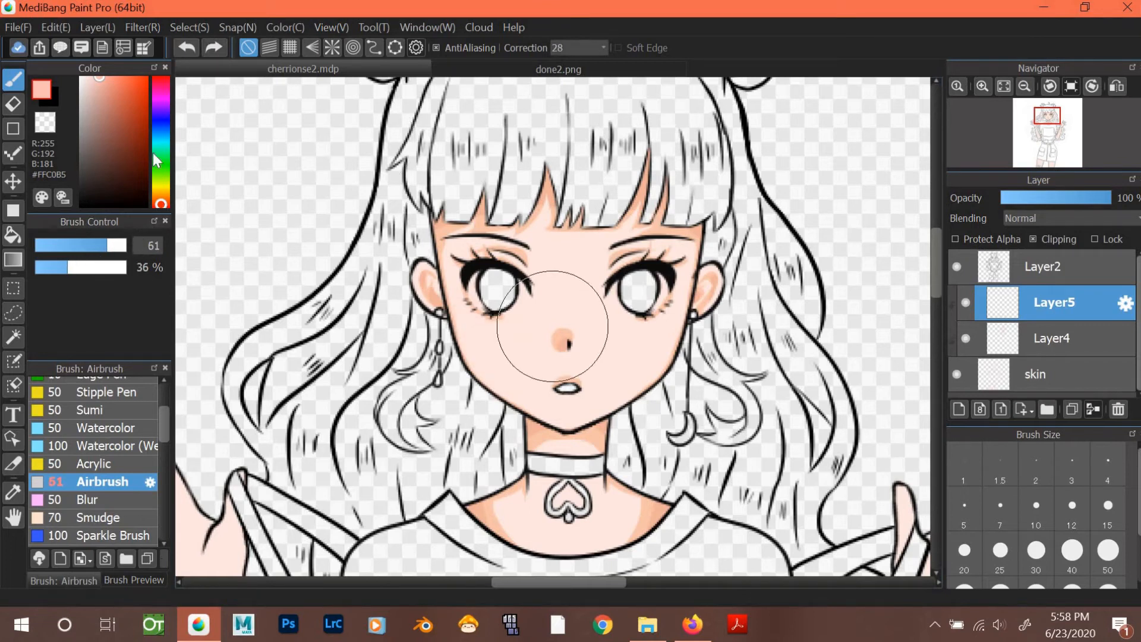
click(161, 200)
click(161, 202)
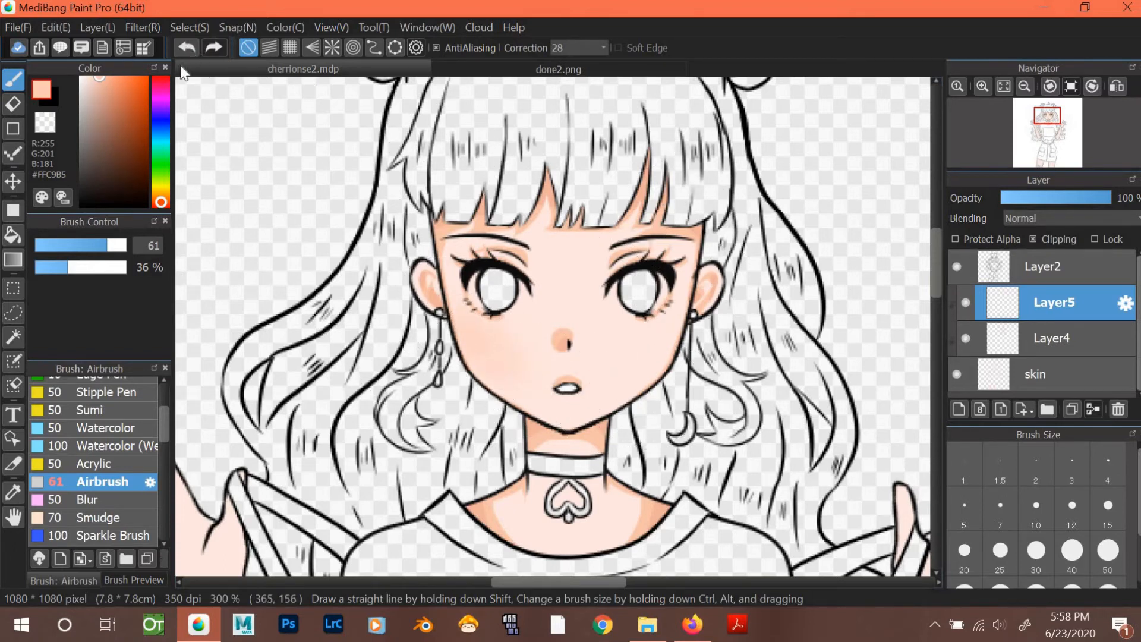
click(161, 202)
drag(450, 302, 531, 364)
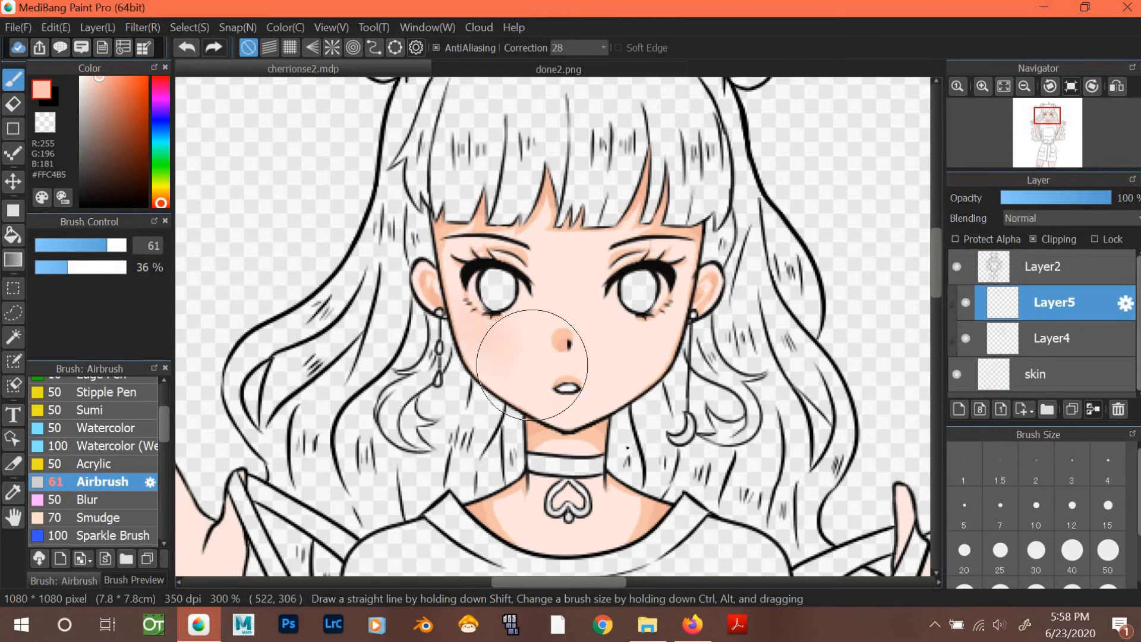
drag(444, 296, 519, 344)
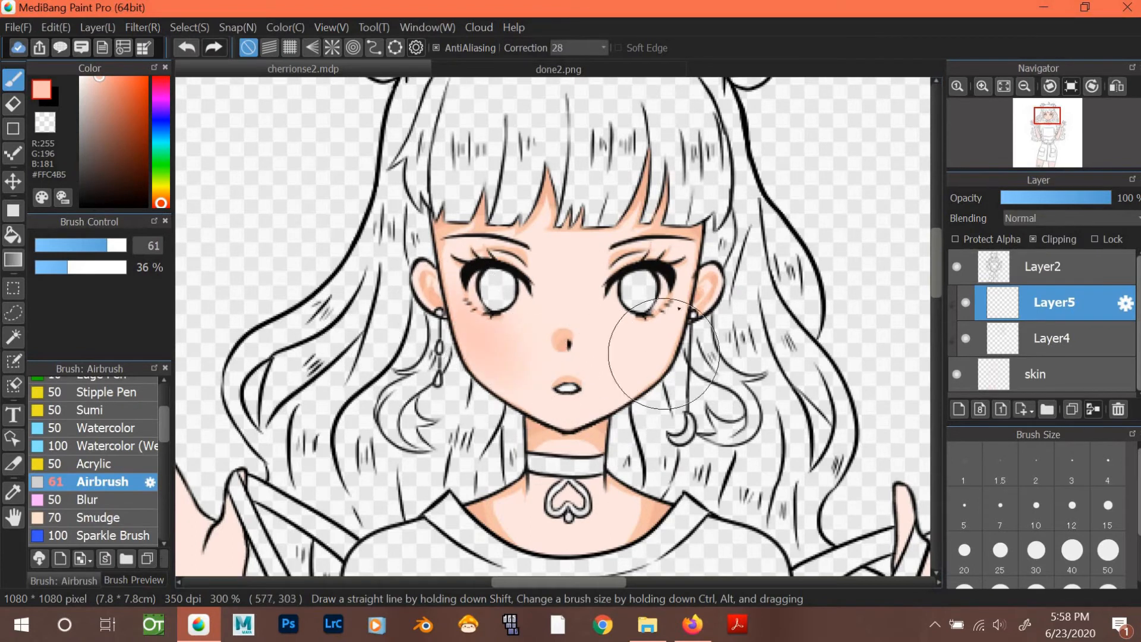
drag(692, 293, 620, 352)
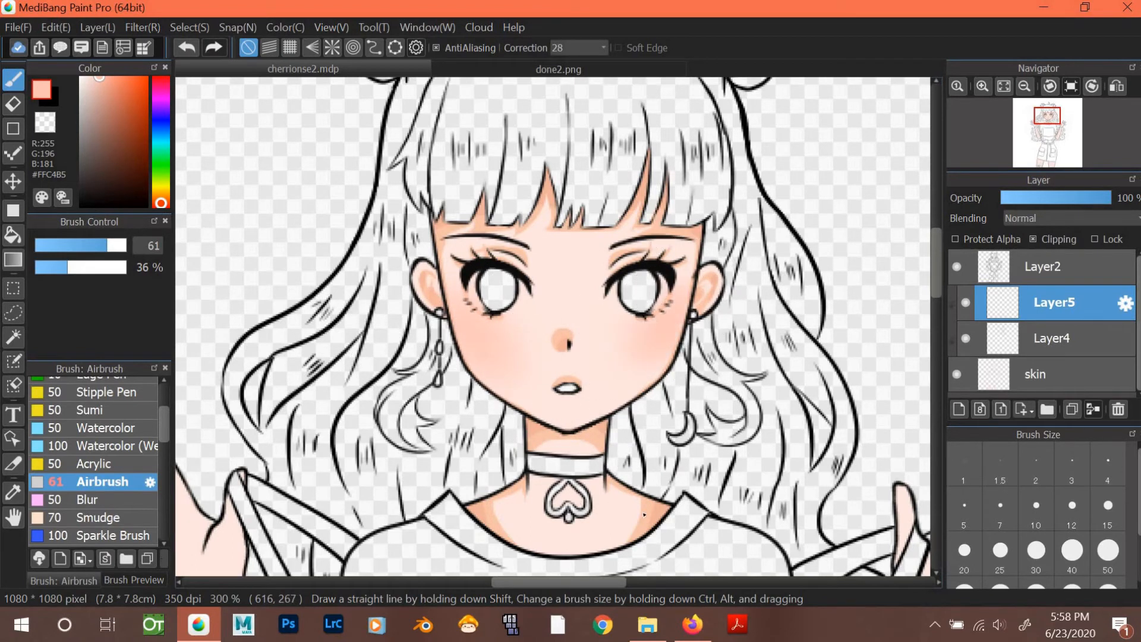
Deepen the blush beneath both eyes using the Airbrush at size 34 in the darker colour #EF9F93.
click(1021, 87)
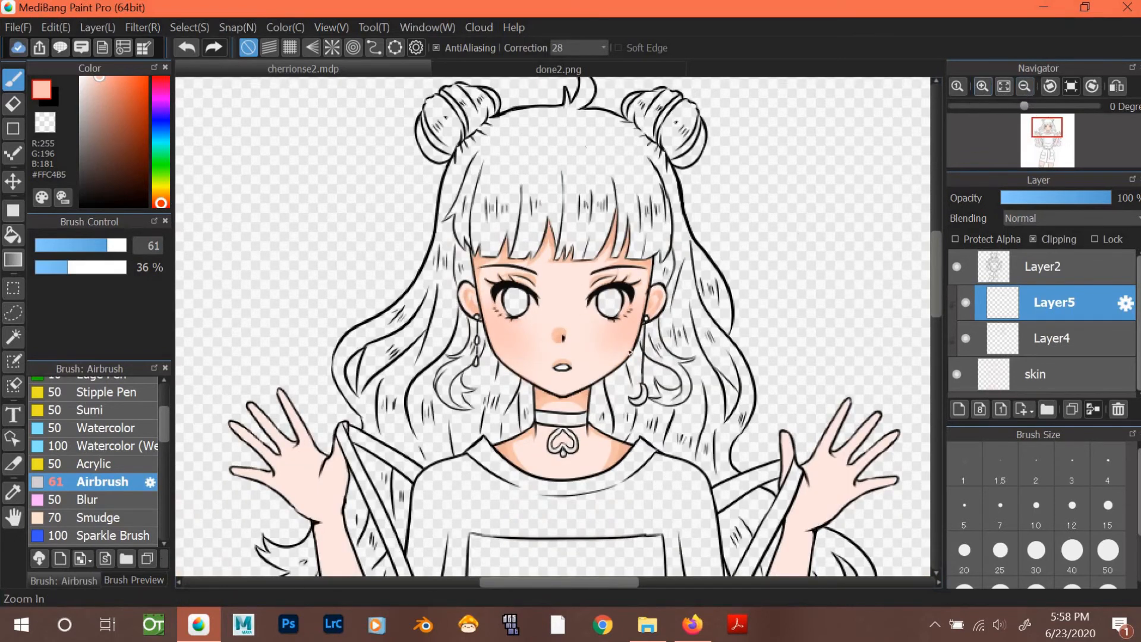
click(982, 86)
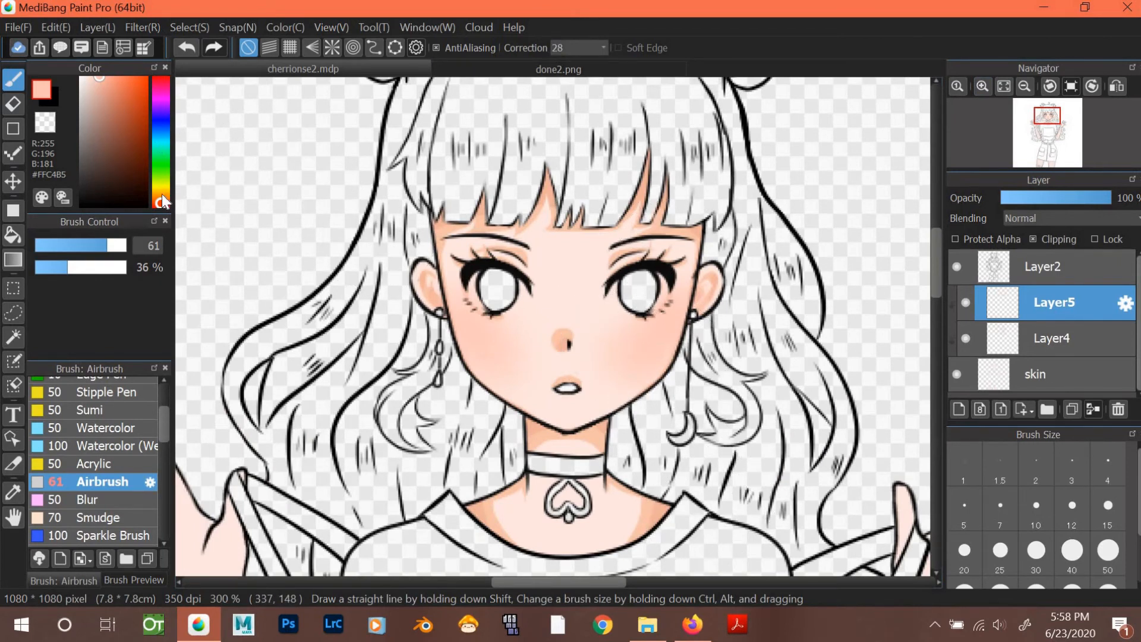
click(105, 84)
click(161, 204)
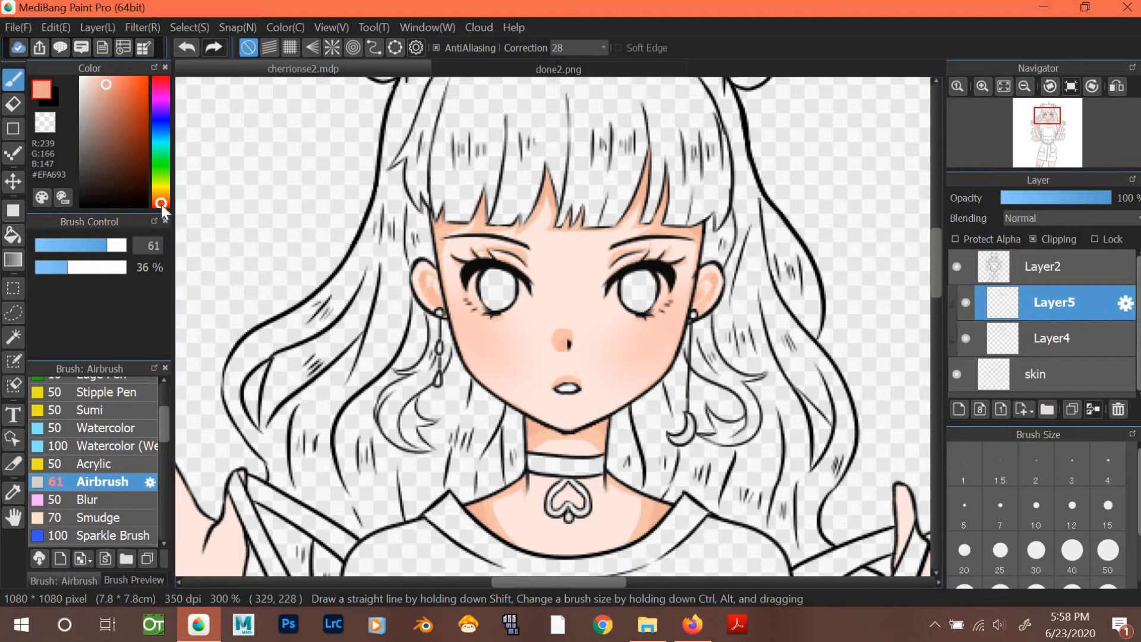
drag(104, 249, 89, 248)
mouse_move(618, 324)
mouse_down()
mouse_move(669, 326)
mouse_move(653, 332)
mouse_up()
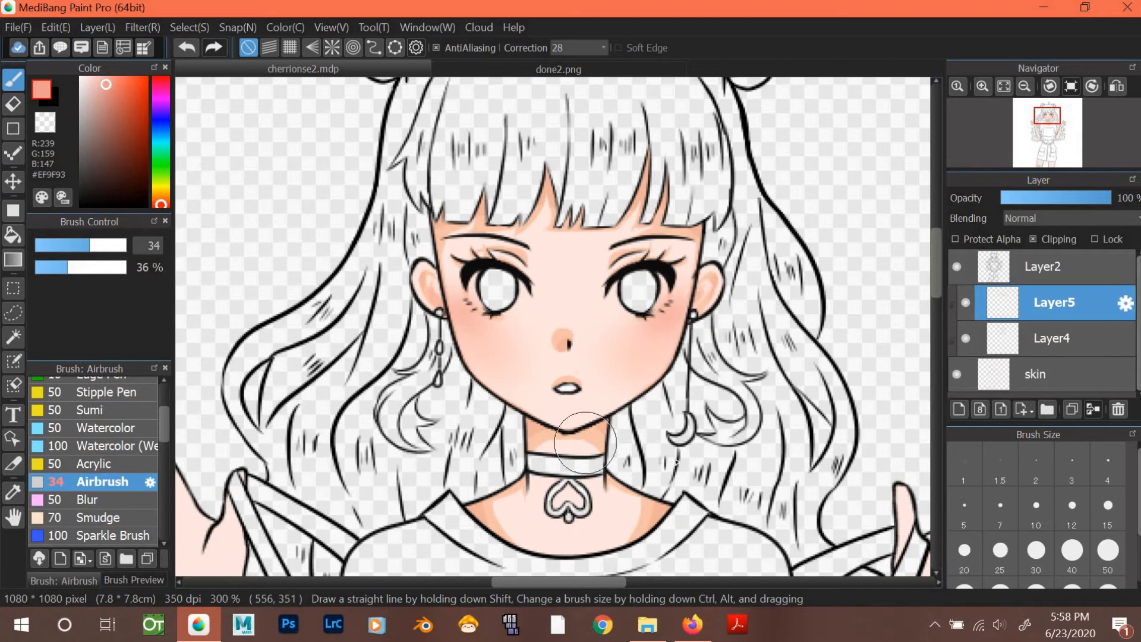
Examine the blush on the whole figure and in close-up on the face.
click(1023, 85)
click(1003, 86)
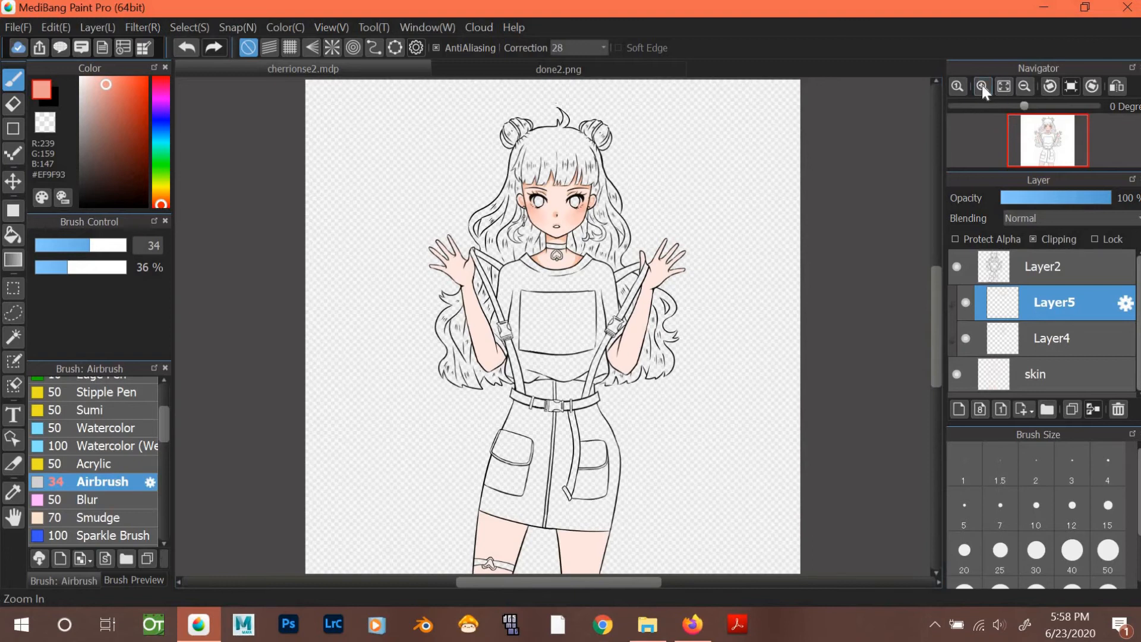
click(982, 86)
click(982, 87)
click(982, 86)
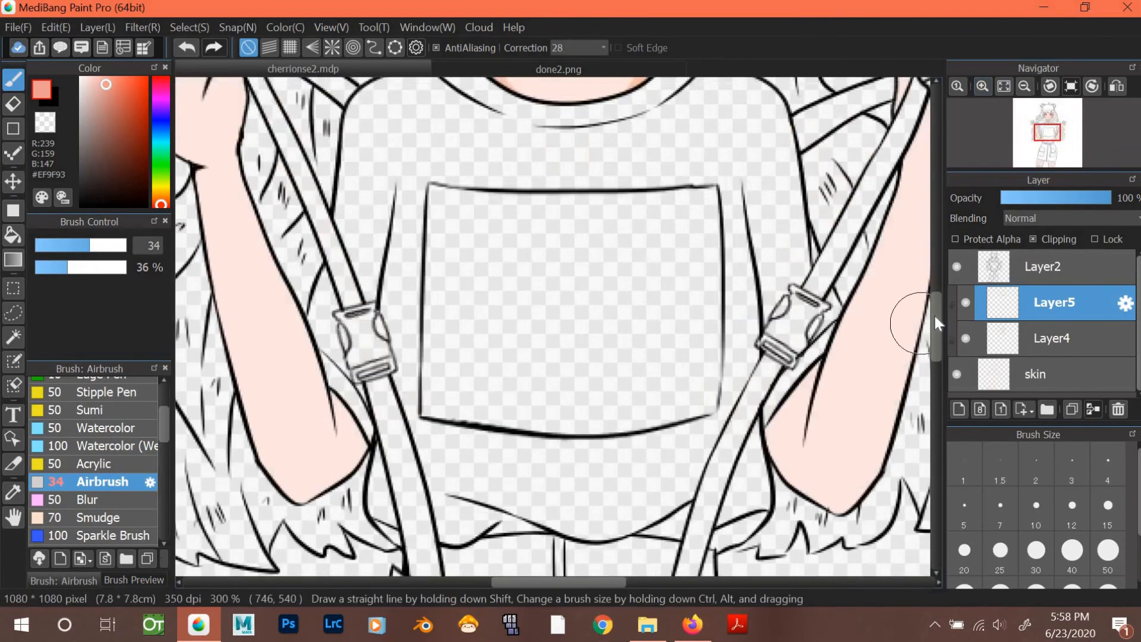
drag(934, 315, 939, 251)
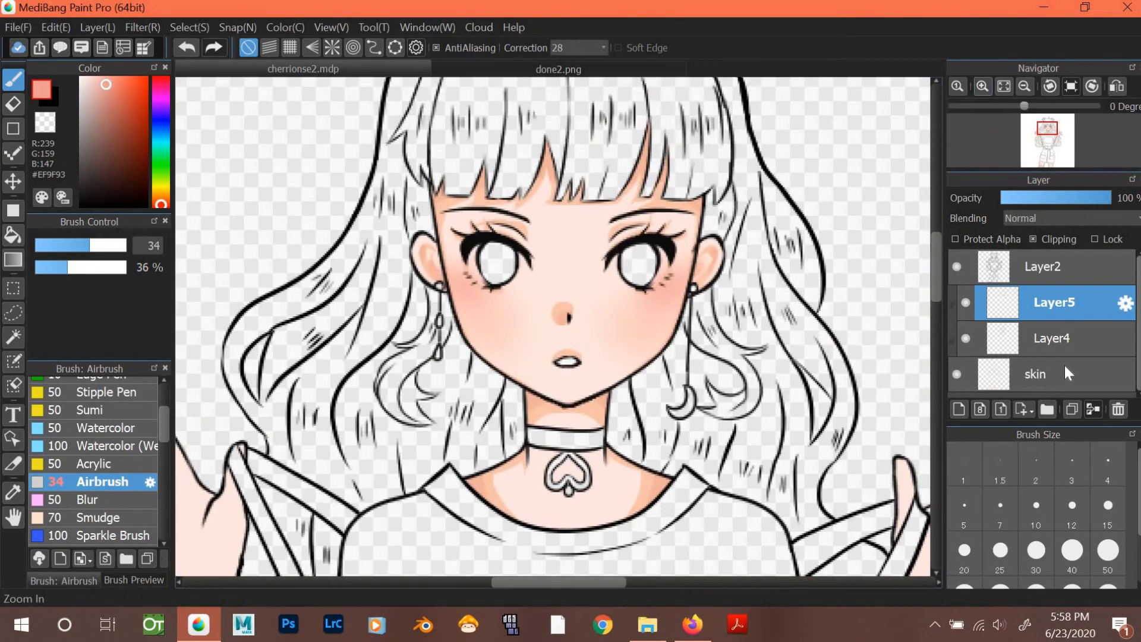
click(1064, 373)
click(982, 86)
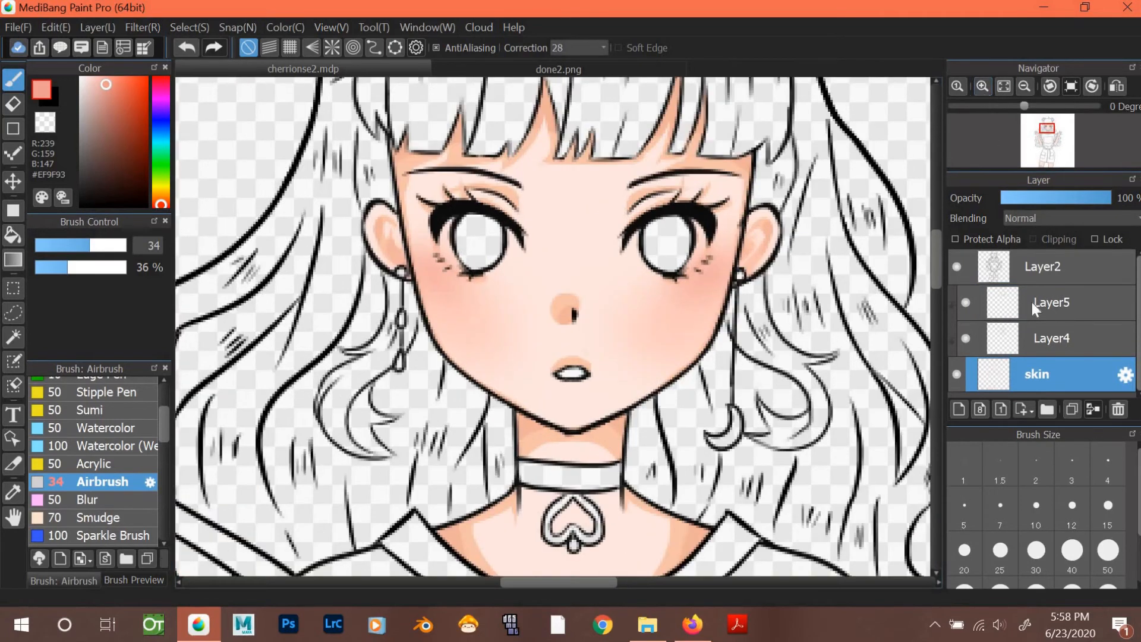
click(1039, 305)
click(958, 409)
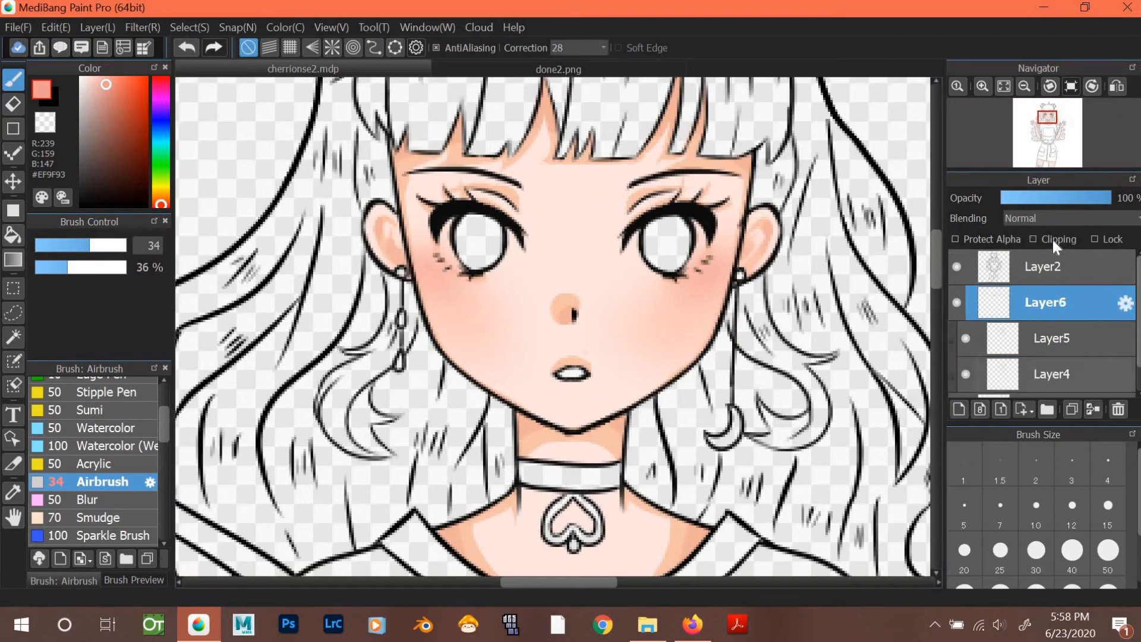
click(80, 77)
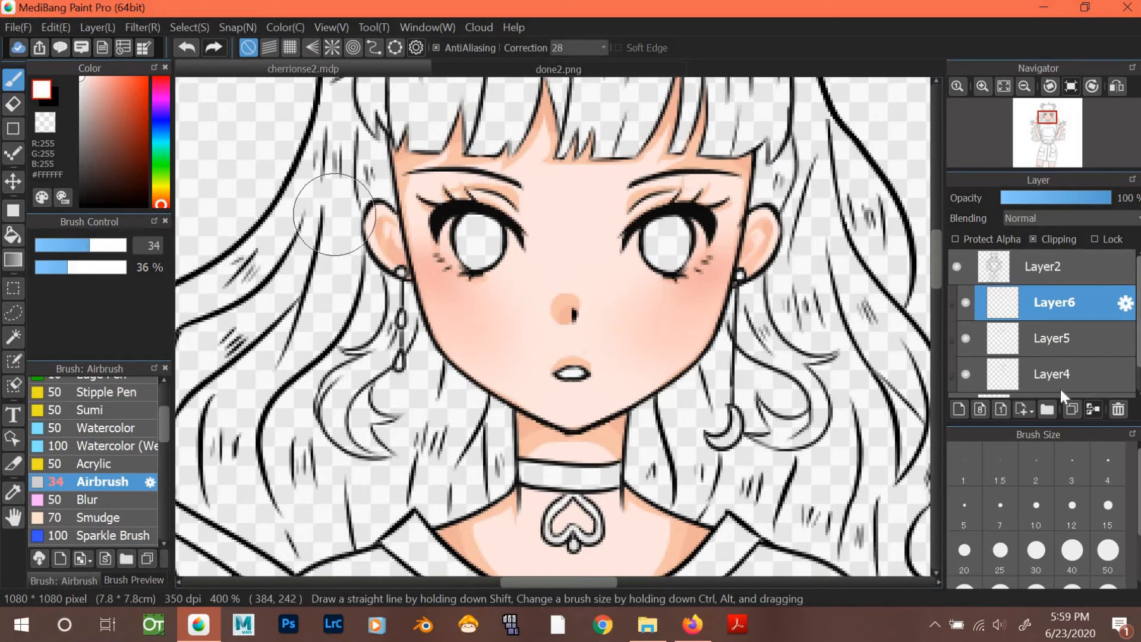
click(1118, 408)
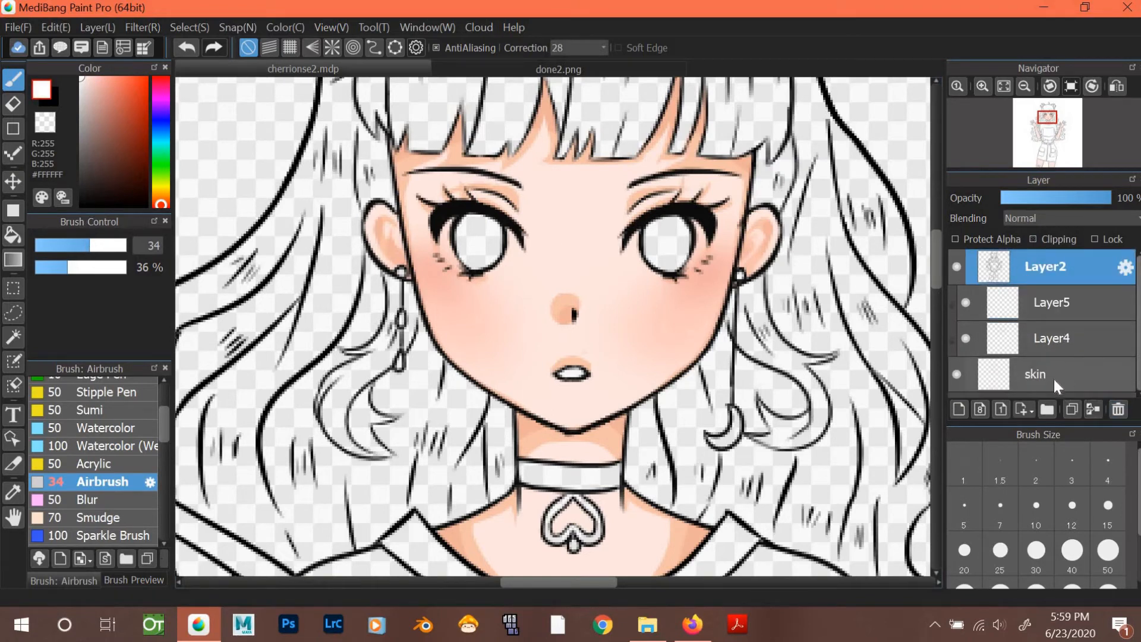
On the skin layer, erase the skin colour from the whites of both eyes with the eraser at size 7.5.
click(1054, 379)
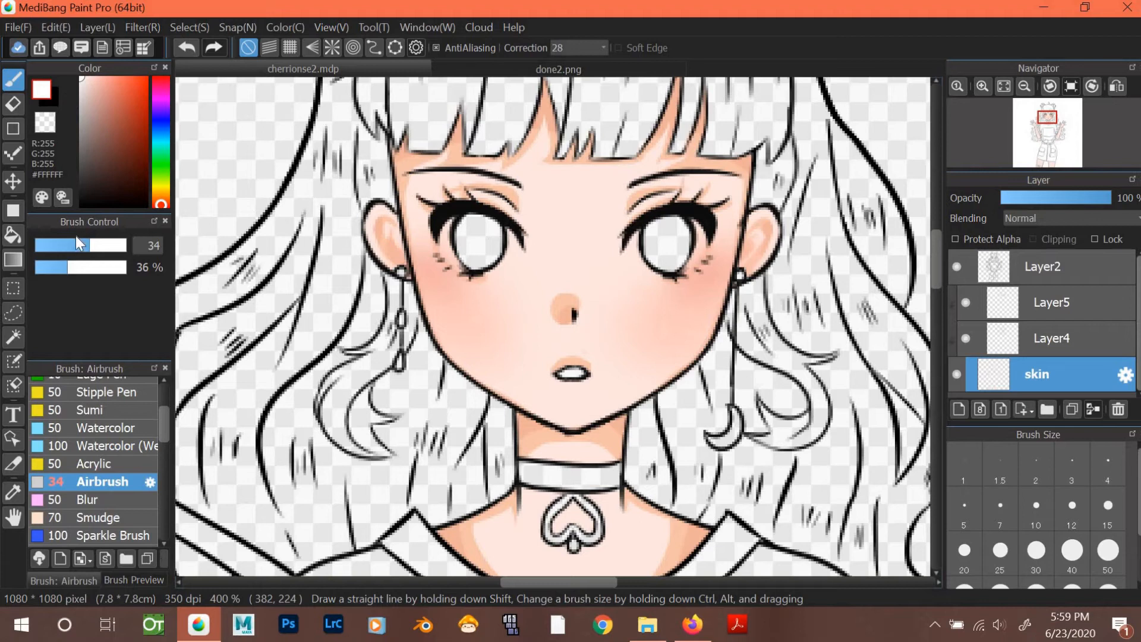
key(e)
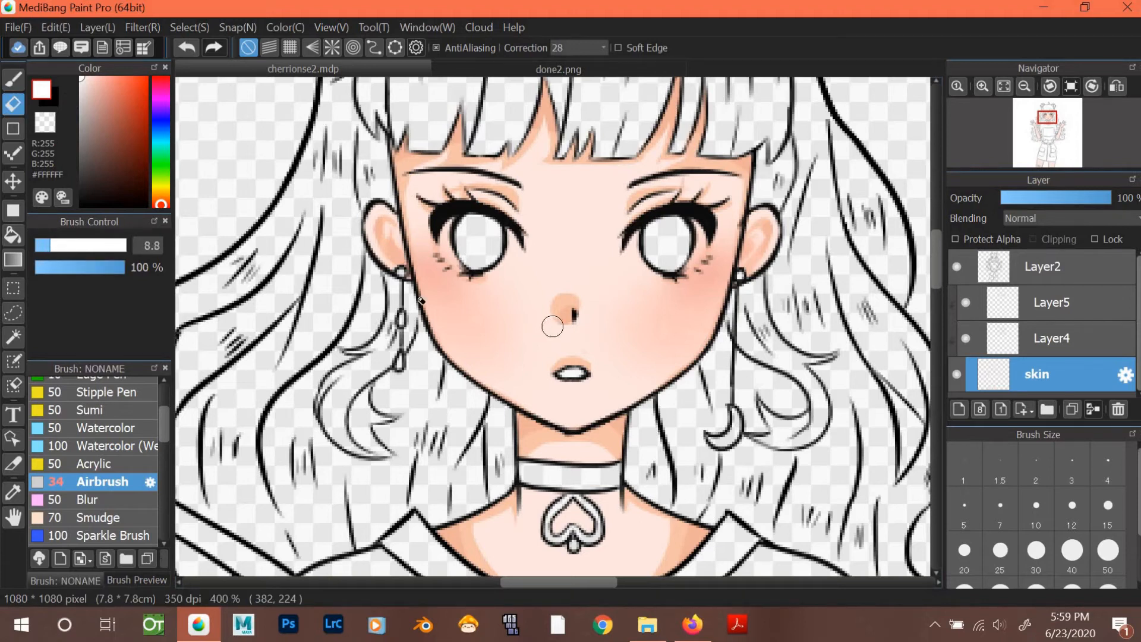
mouse_move(454, 224)
mouse_down()
mouse_move(444, 249)
mouse_move(463, 261)
mouse_move(442, 231)
mouse_move(454, 257)
mouse_move(478, 265)
mouse_move(452, 258)
mouse_up()
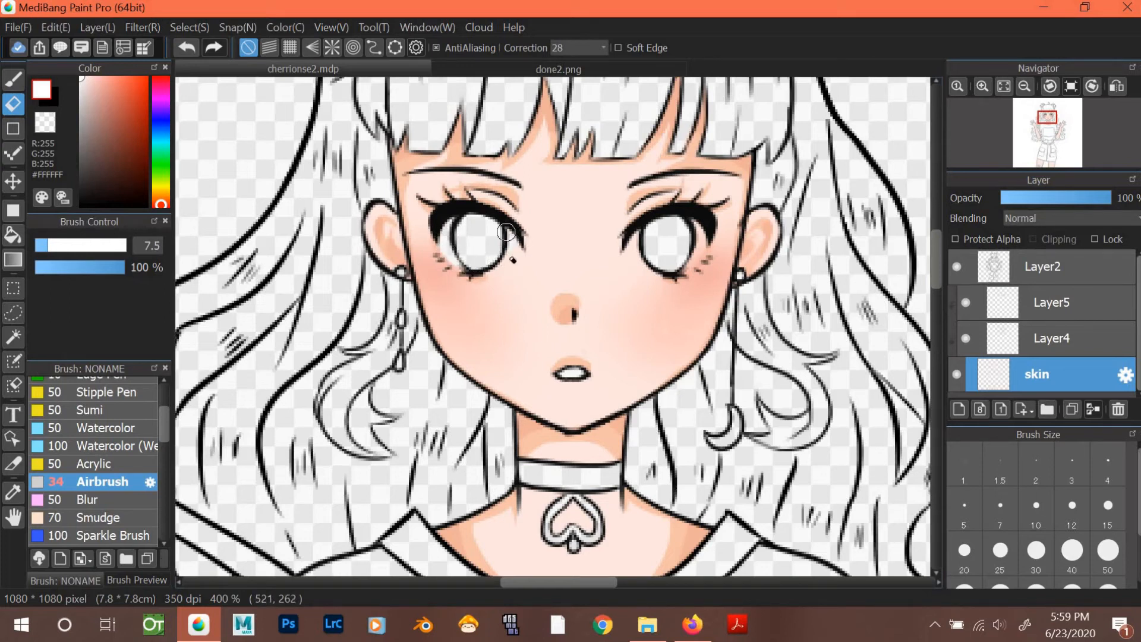
mouse_move(506, 231)
mouse_down()
mouse_move(503, 263)
mouse_move(481, 267)
mouse_move(511, 242)
mouse_move(486, 265)
mouse_up()
mouse_move(642, 231)
mouse_down()
mouse_move(644, 262)
mouse_move(672, 274)
mouse_move(642, 264)
mouse_move(637, 238)
mouse_move(639, 261)
mouse_move(665, 275)
mouse_up()
mouse_move(725, 232)
mouse_down()
mouse_move(694, 221)
mouse_move(698, 249)
mouse_move(676, 266)
mouse_move(702, 231)
mouse_move(680, 268)
mouse_move(706, 238)
mouse_move(689, 263)
mouse_move(667, 260)
mouse_move(668, 239)
mouse_move(673, 266)
mouse_move(633, 245)
mouse_up()
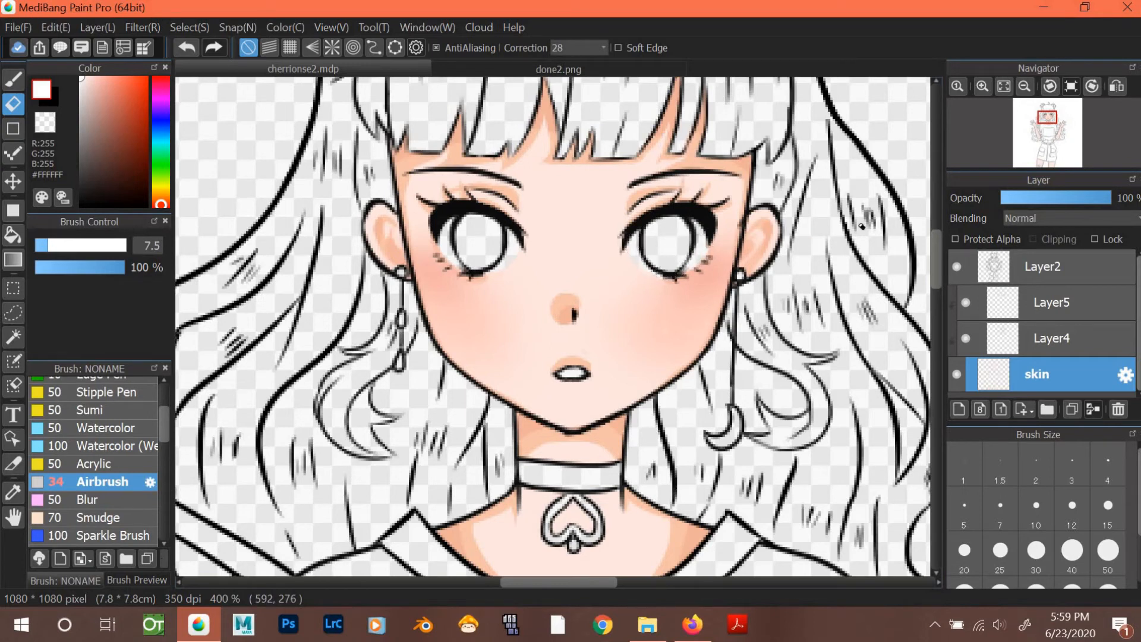
Move the blush layer beneath the shading layer, directly above the skin layer, and hide it.
click(967, 303)
click(967, 304)
click(1044, 303)
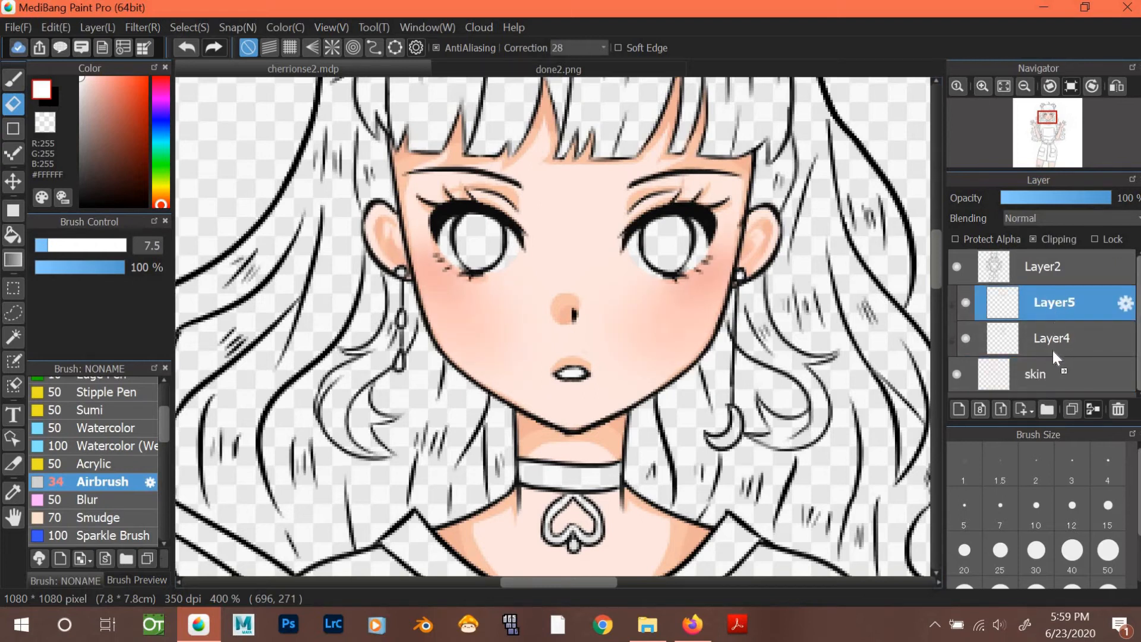
drag(1053, 351, 1056, 356)
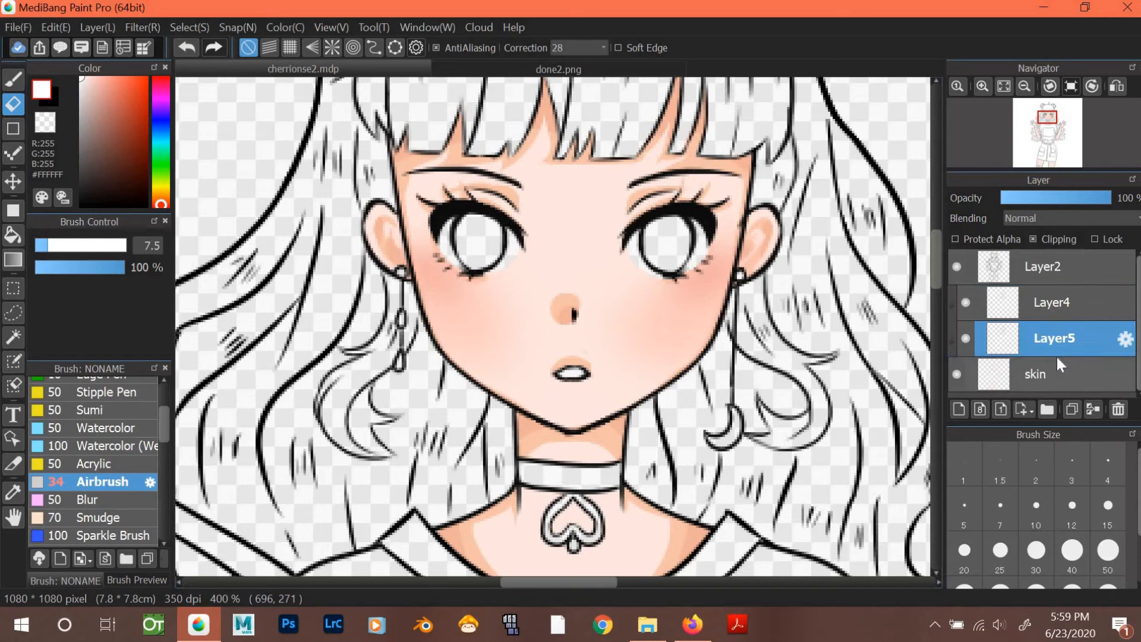
click(968, 339)
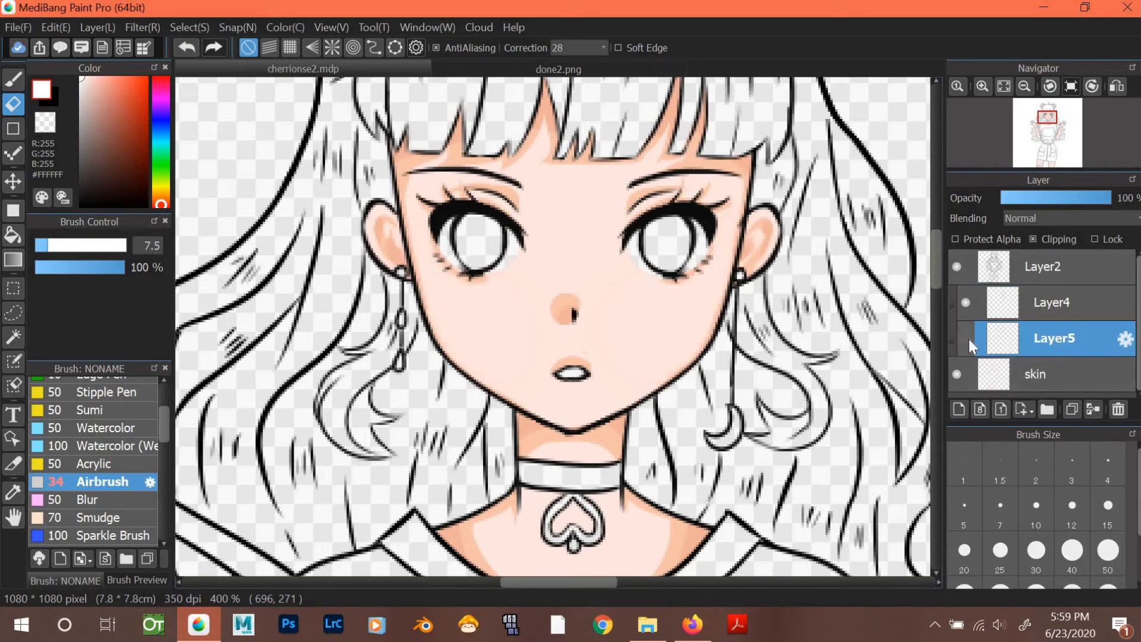
Show the blush layer again and make the shading layer above it active.
click(968, 338)
click(966, 303)
click(965, 304)
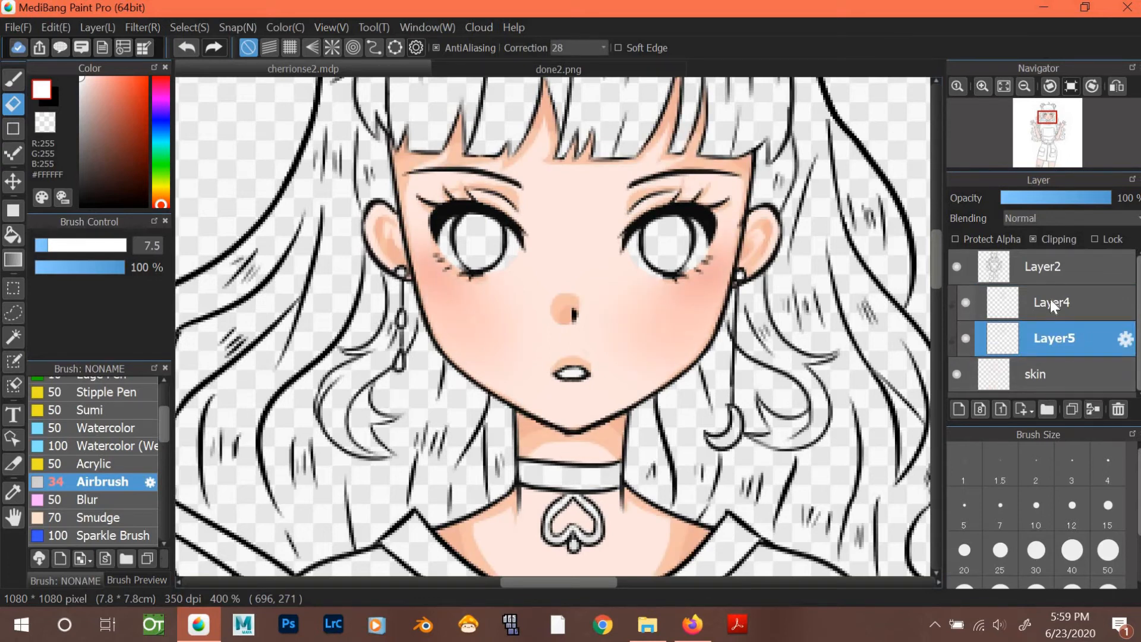
click(1048, 306)
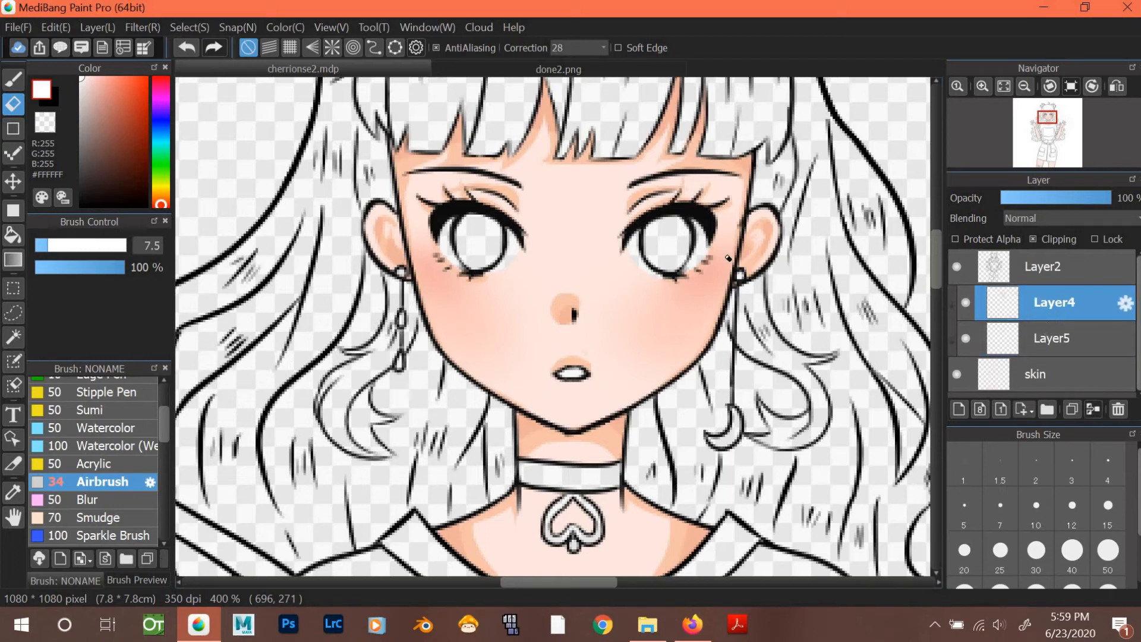
Choose the saved peach custom colour #F3B49C and switch to the Pen brush at size 6.6.
click(44, 197)
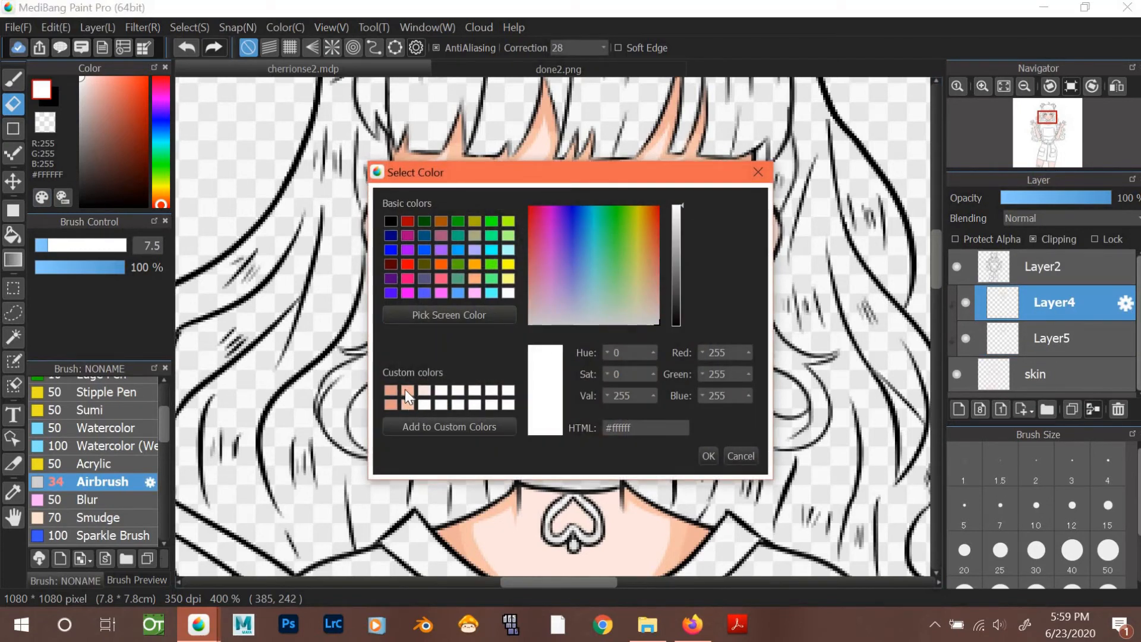
click(405, 389)
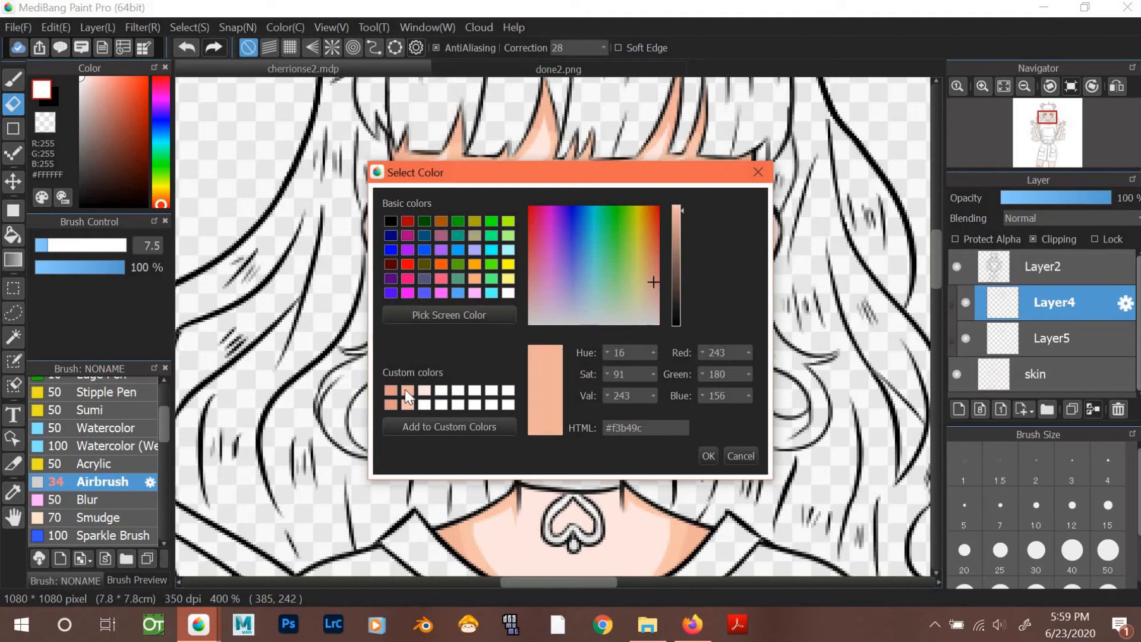
click(737, 454)
click(708, 456)
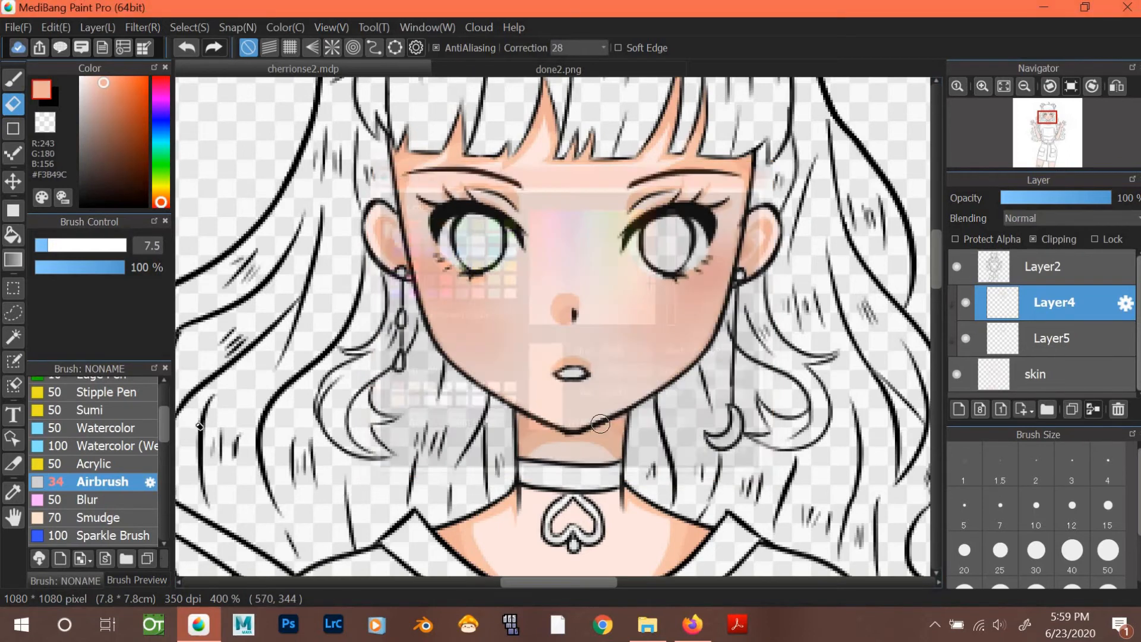
click(158, 387)
click(89, 403)
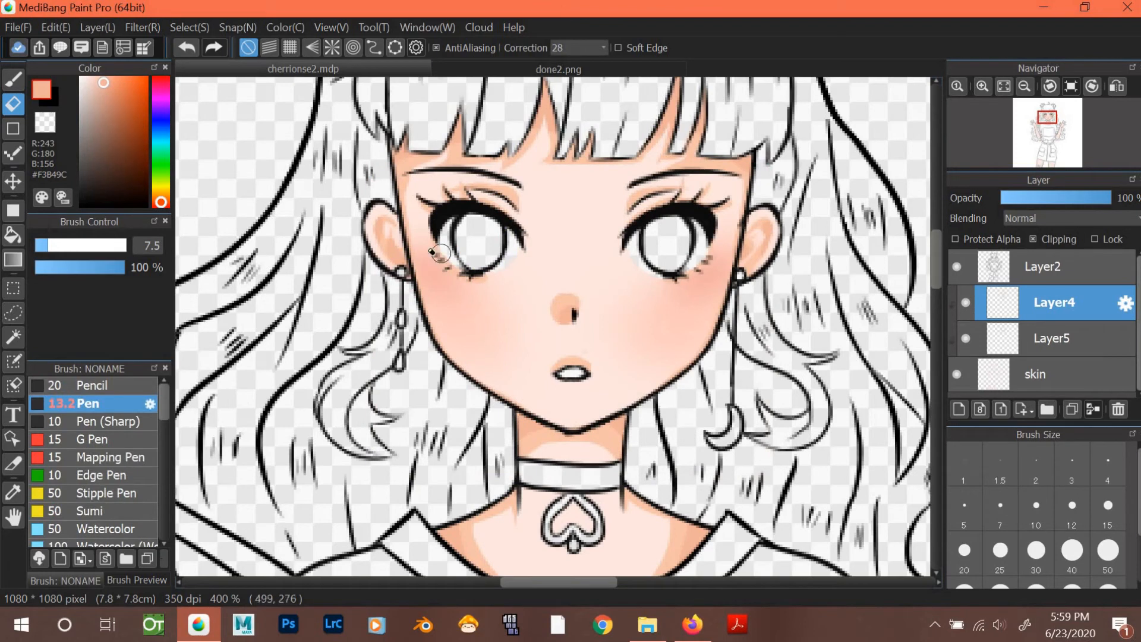
key(b)
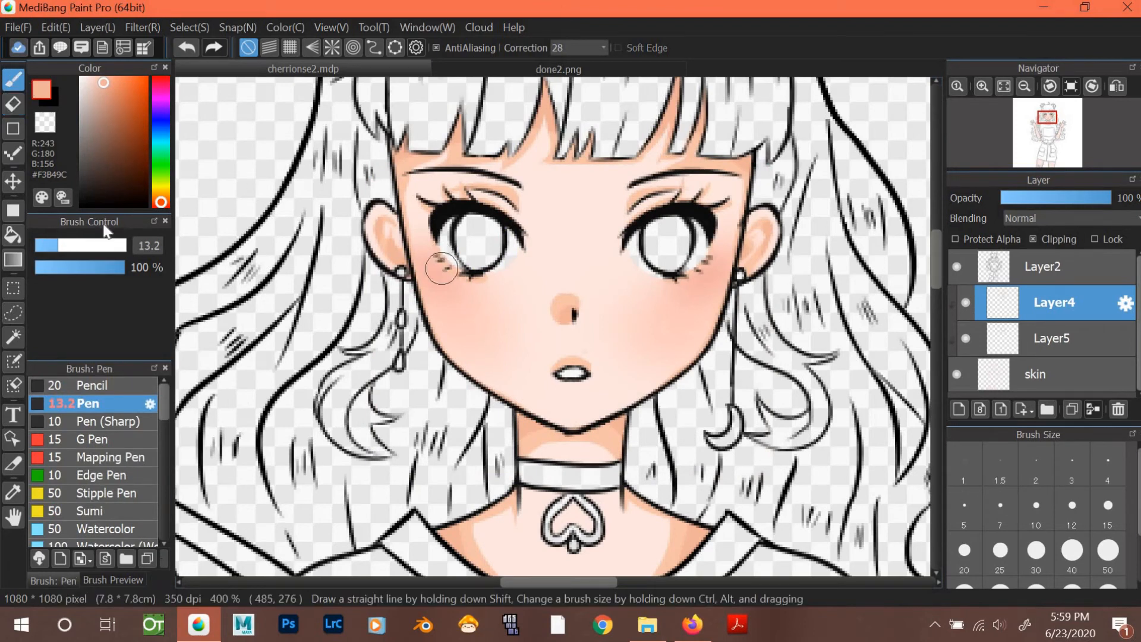
click(45, 245)
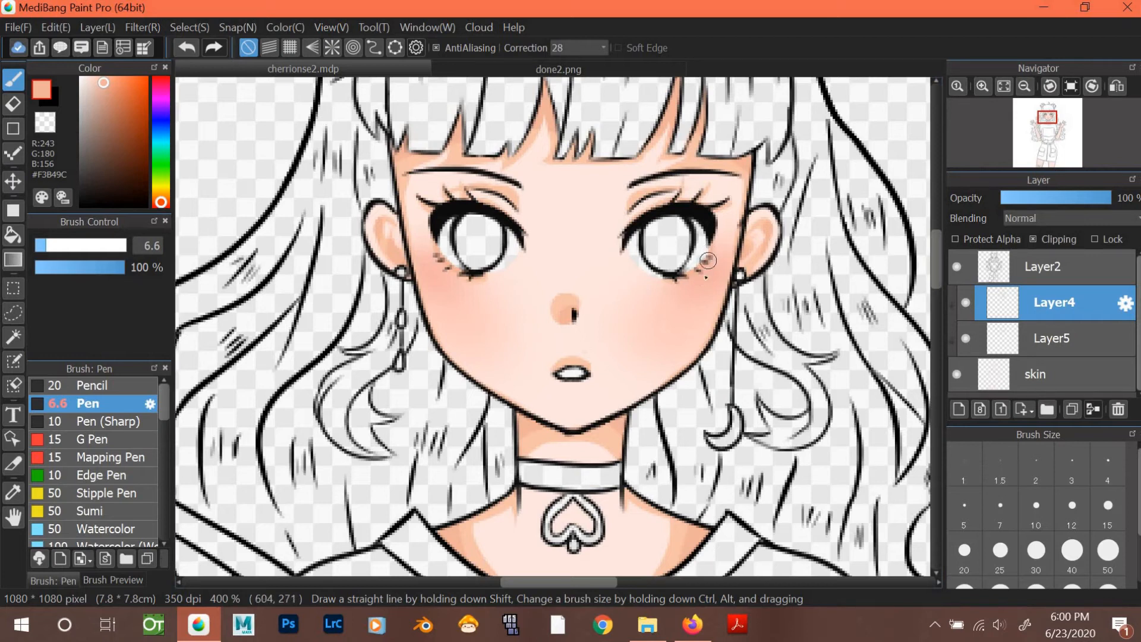
Sample the existing peach shading colour #F9C4AA from the face and return to the Pen brush.
click(1025, 88)
click(1026, 88)
click(1025, 88)
click(1004, 88)
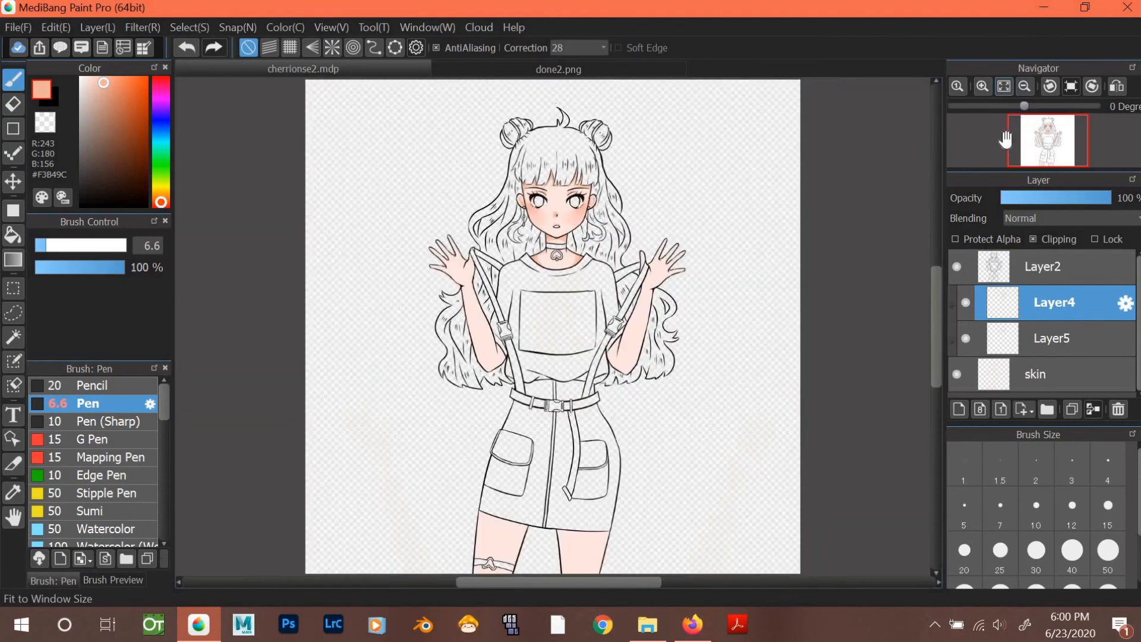
click(983, 86)
click(983, 87)
scroll(938, 264, up, 5)
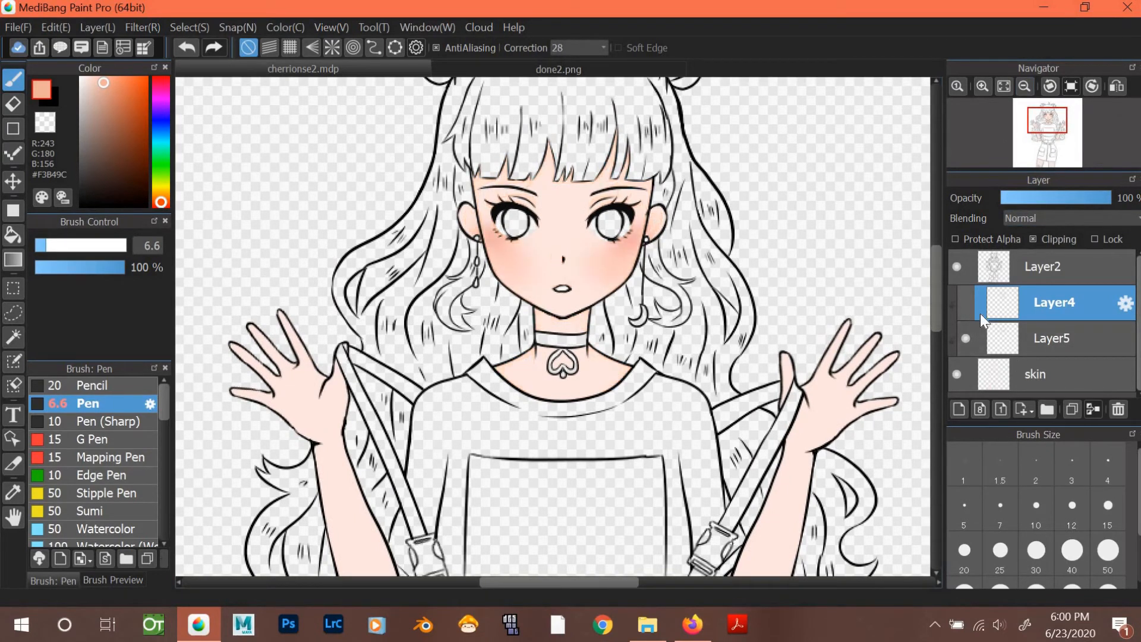
click(13, 492)
click(517, 291)
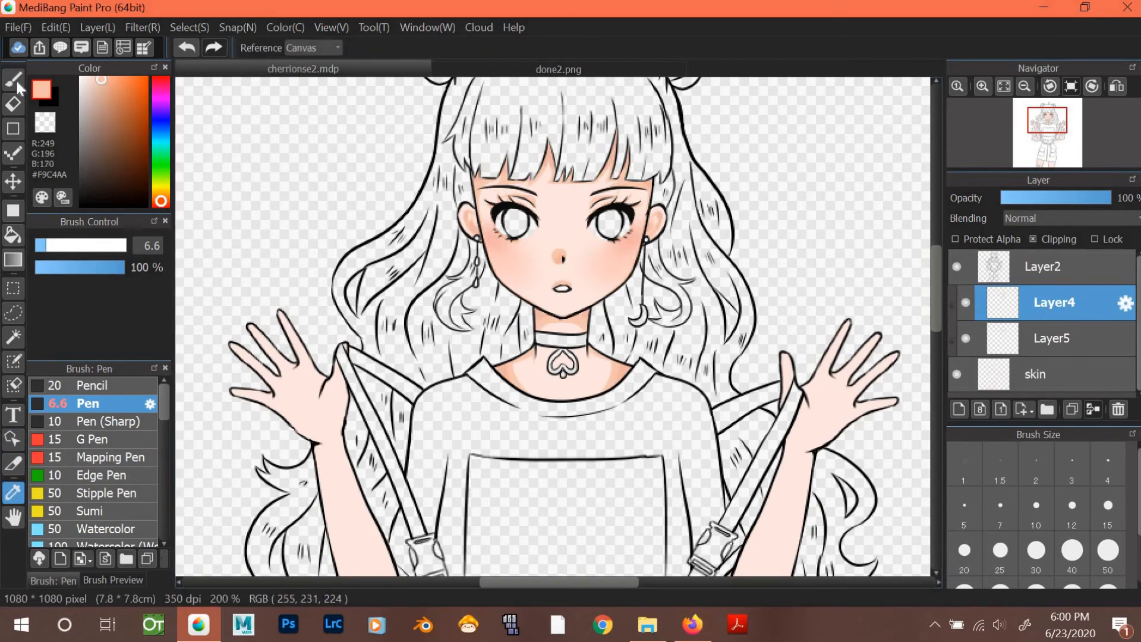
key(b)
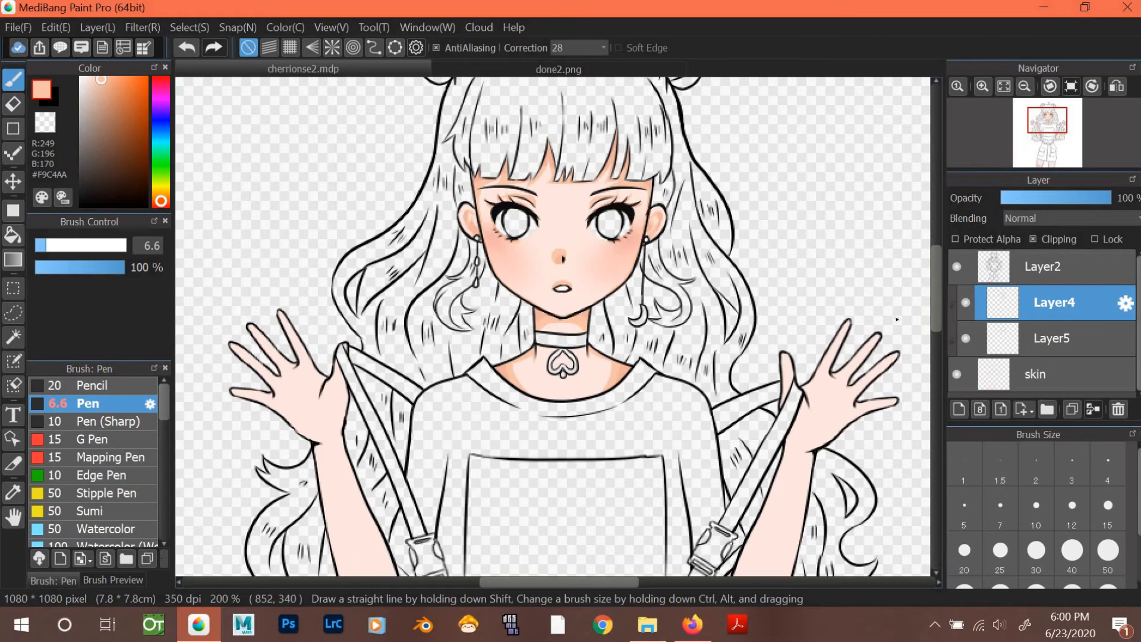
Shade the upper arm behind the bent elbow of the character's left arm with the Pen at size 6.6.
scroll(897, 319, down, 3)
scroll(605, 581, right, 3)
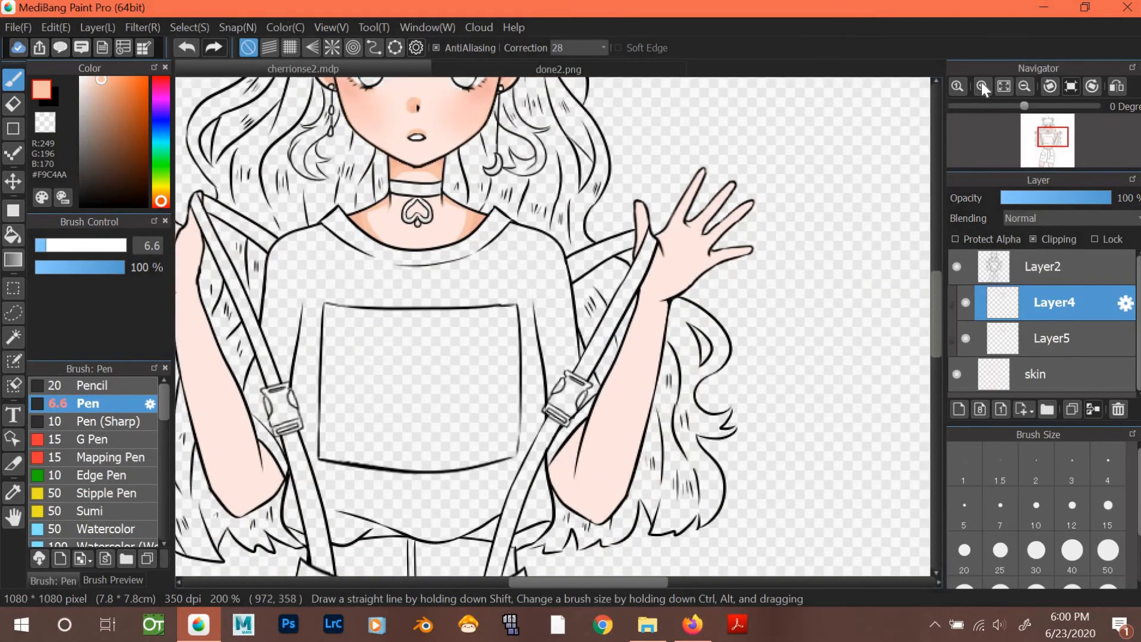
click(981, 84)
scroll(926, 327, down, 3)
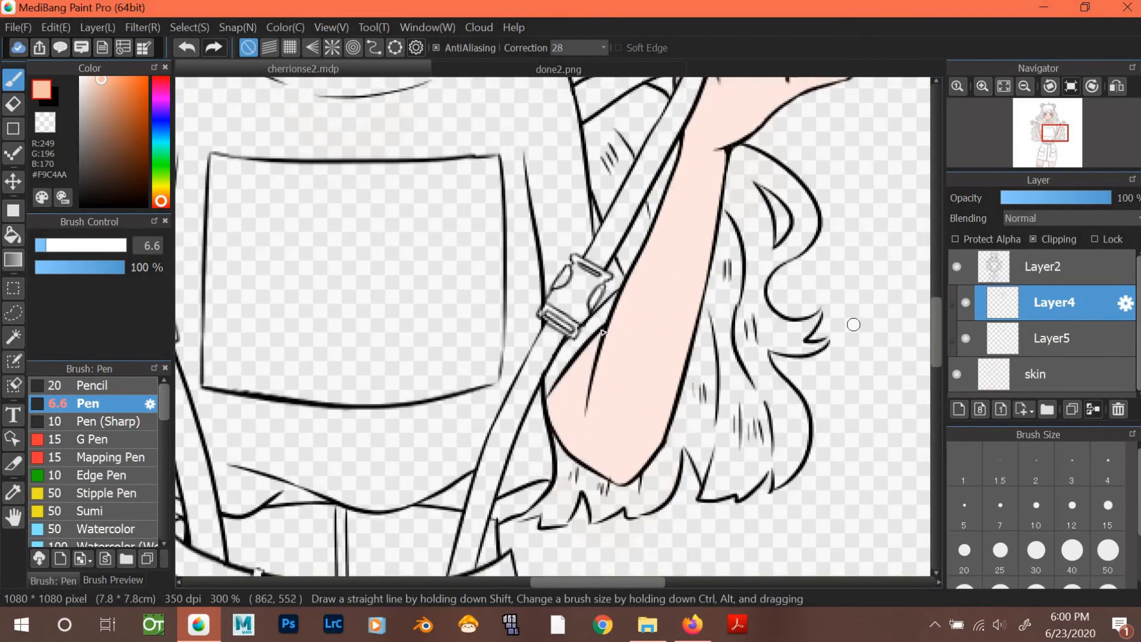
mouse_move(595, 329)
mouse_down()
mouse_move(582, 391)
mouse_move(592, 345)
mouse_move(584, 431)
mouse_up()
mouse_move(586, 359)
mouse_down()
mouse_move(542, 403)
mouse_move(587, 358)
mouse_move(538, 442)
mouse_move(576, 372)
mouse_move(538, 419)
mouse_move(561, 410)
mouse_move(566, 376)
mouse_move(556, 430)
mouse_up()
drag(572, 378, 557, 433)
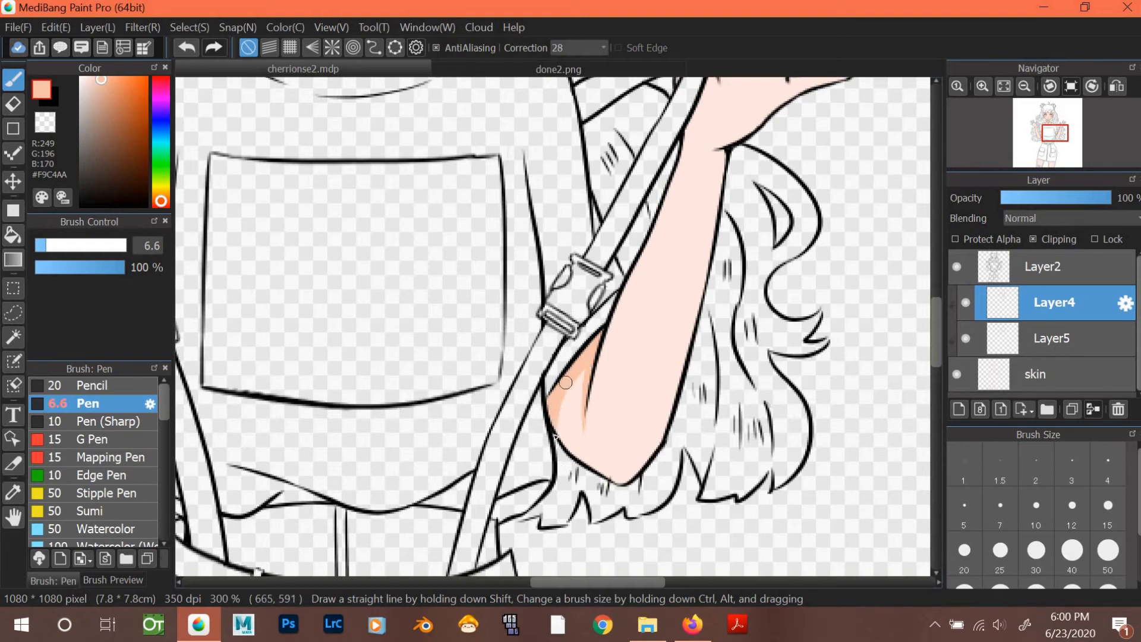
drag(577, 385, 555, 431)
drag(587, 356, 562, 438)
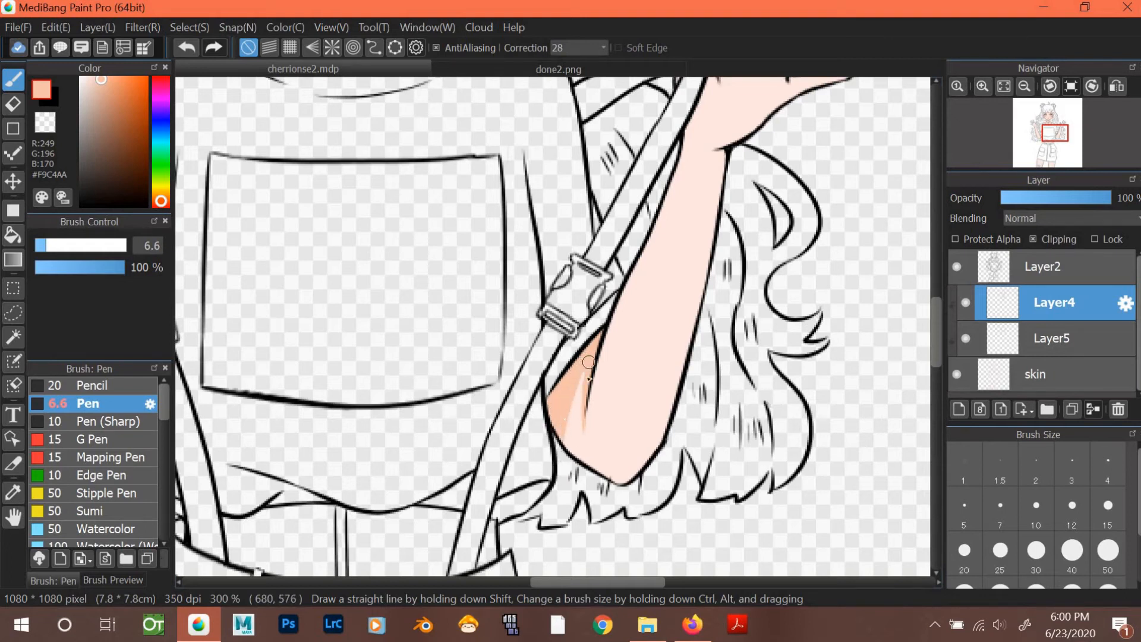
drag(584, 379, 572, 419)
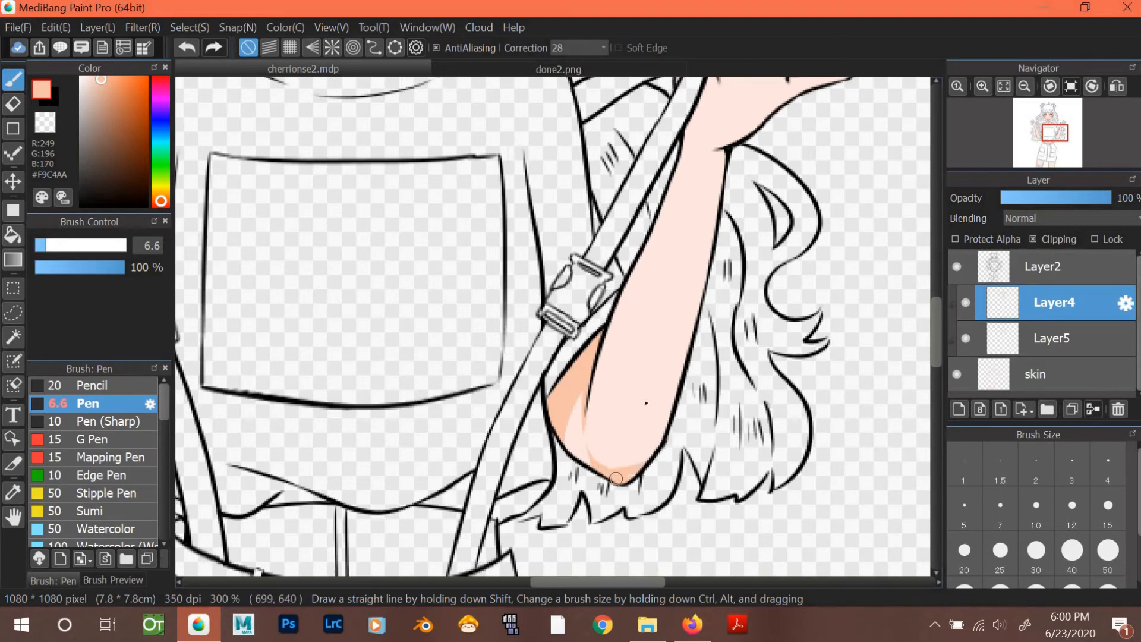
Shade the outer edge of the left forearm from the elbow up to the wrist with the Pen at size 16.
drag(46, 246, 64, 246)
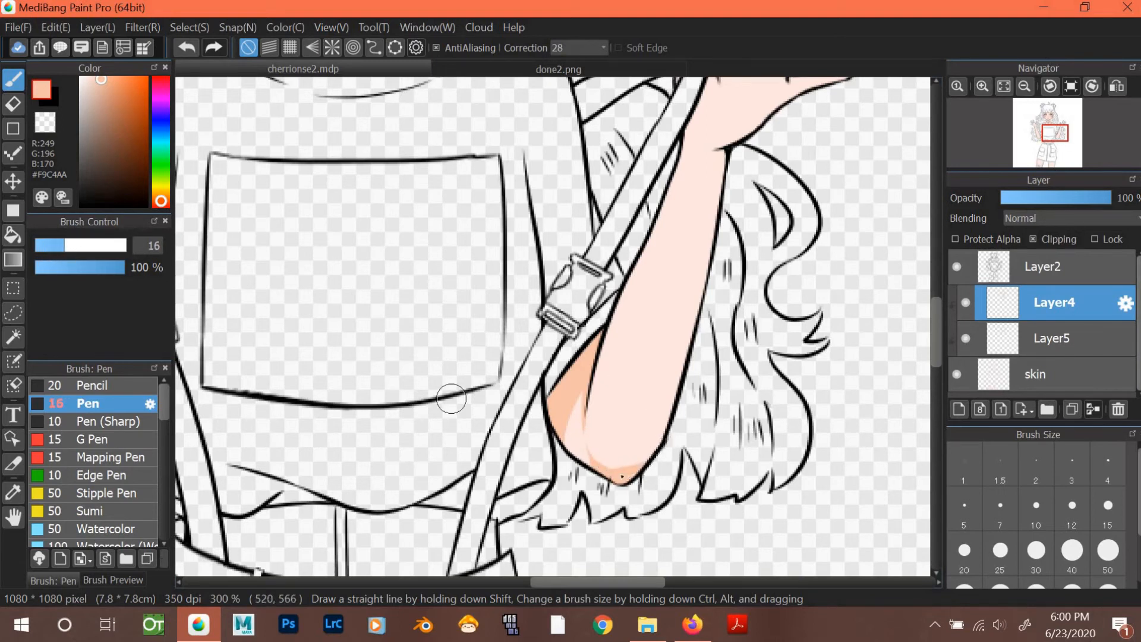
mouse_move(618, 469)
mouse_down()
mouse_move(698, 363)
mouse_move(654, 433)
mouse_move(603, 470)
mouse_move(651, 439)
mouse_move(689, 365)
mouse_move(729, 223)
mouse_up()
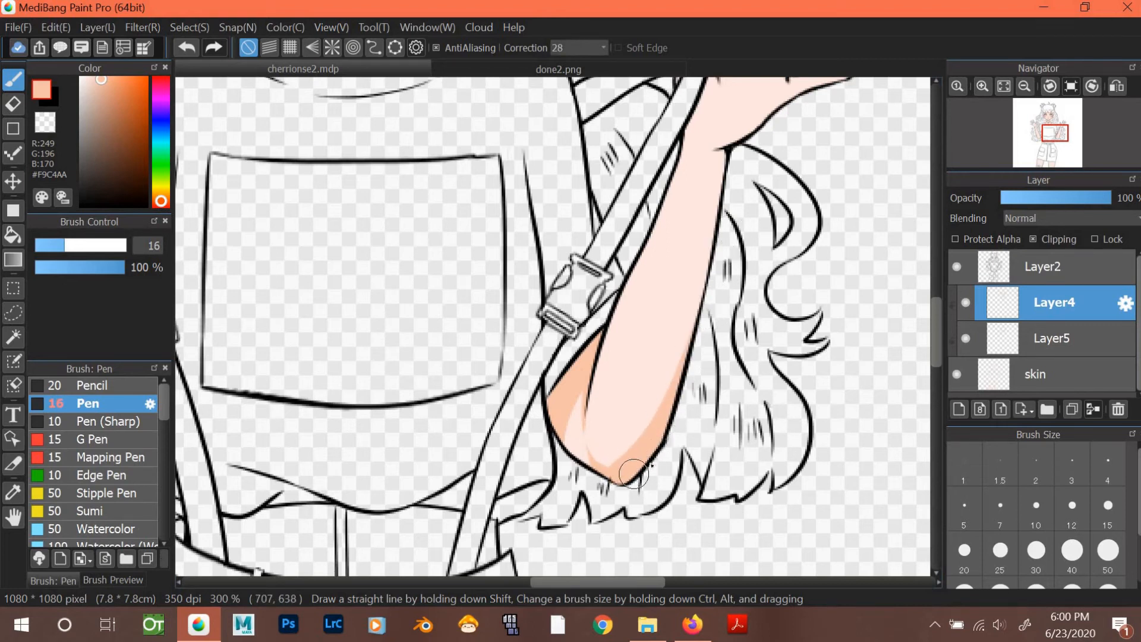
mouse_move(616, 474)
mouse_down()
mouse_move(643, 471)
mouse_move(598, 469)
mouse_move(651, 427)
mouse_move(684, 356)
mouse_move(735, 165)
mouse_move(725, 153)
mouse_move(718, 197)
mouse_move(725, 155)
mouse_up()
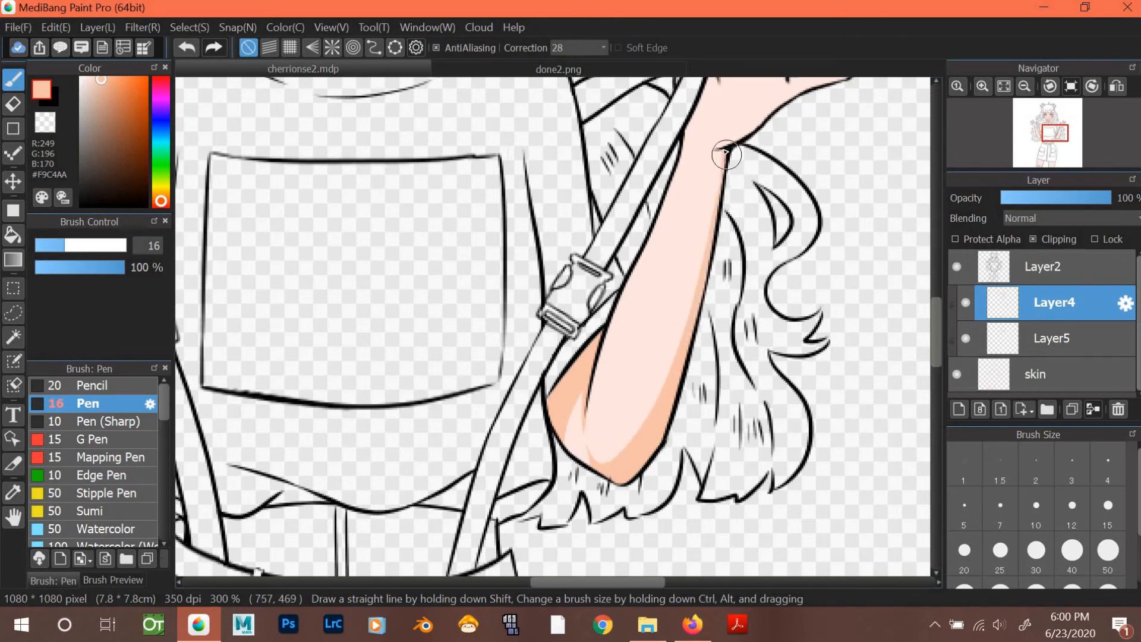
Add small shadow strokes at the left wrist below the hand with the Pen at size 8.5.
click(48, 245)
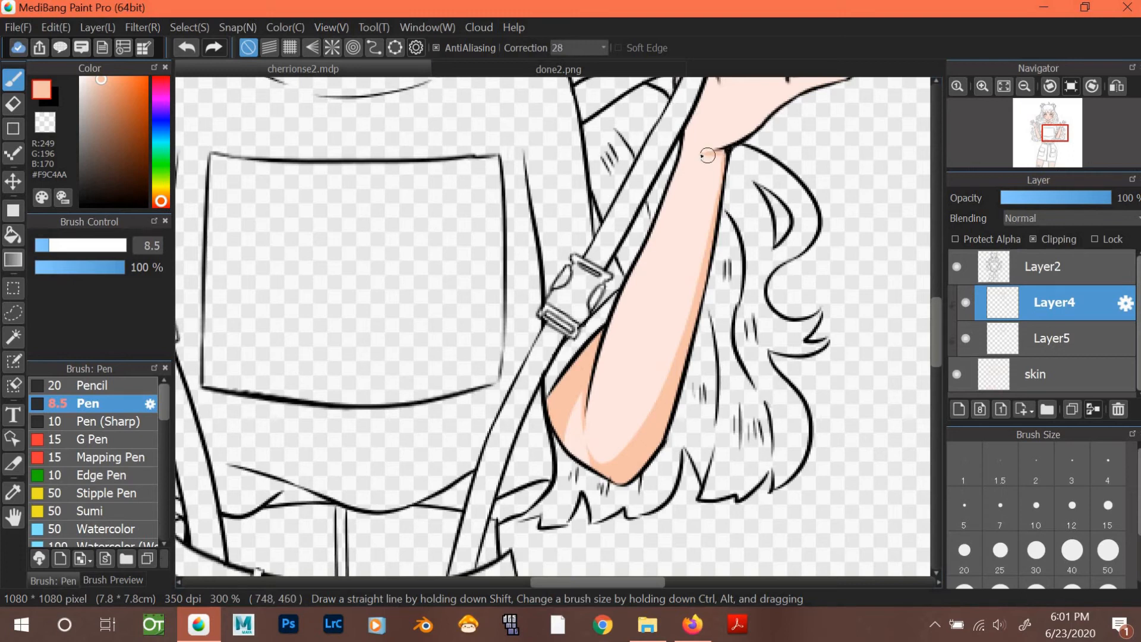
mouse_move(701, 154)
mouse_down()
mouse_move(724, 158)
mouse_move(720, 188)
mouse_move(723, 148)
mouse_move(712, 246)
mouse_up()
drag(717, 159, 702, 172)
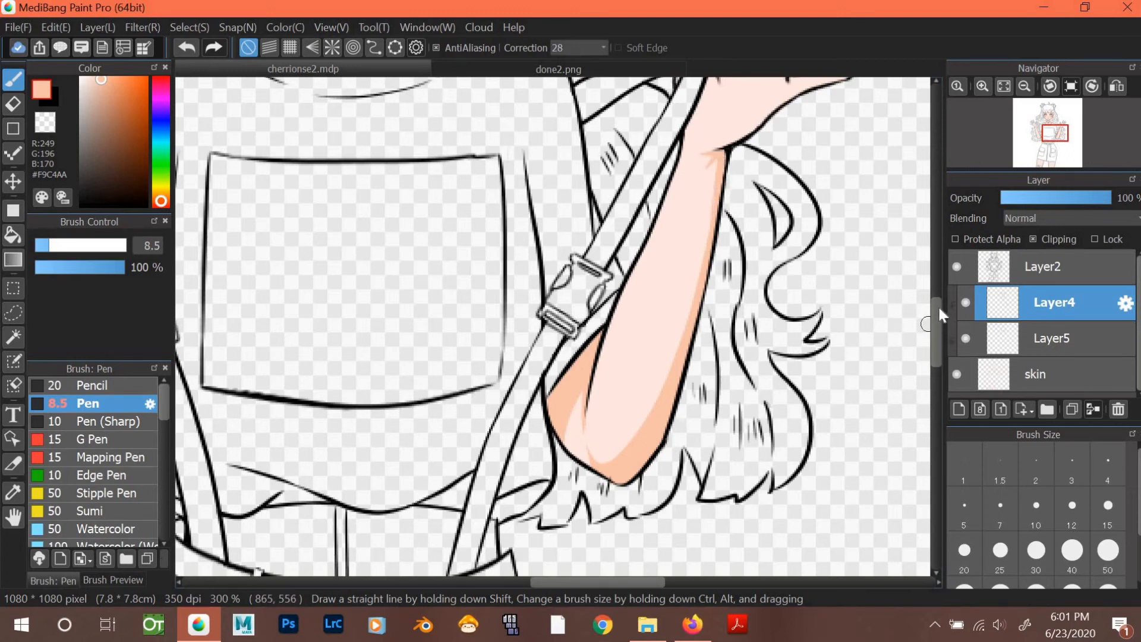
Shade the left hand at the base of the fingers, along the palm's outer edge and on the thumb.
scroll(947, 299, up, 5)
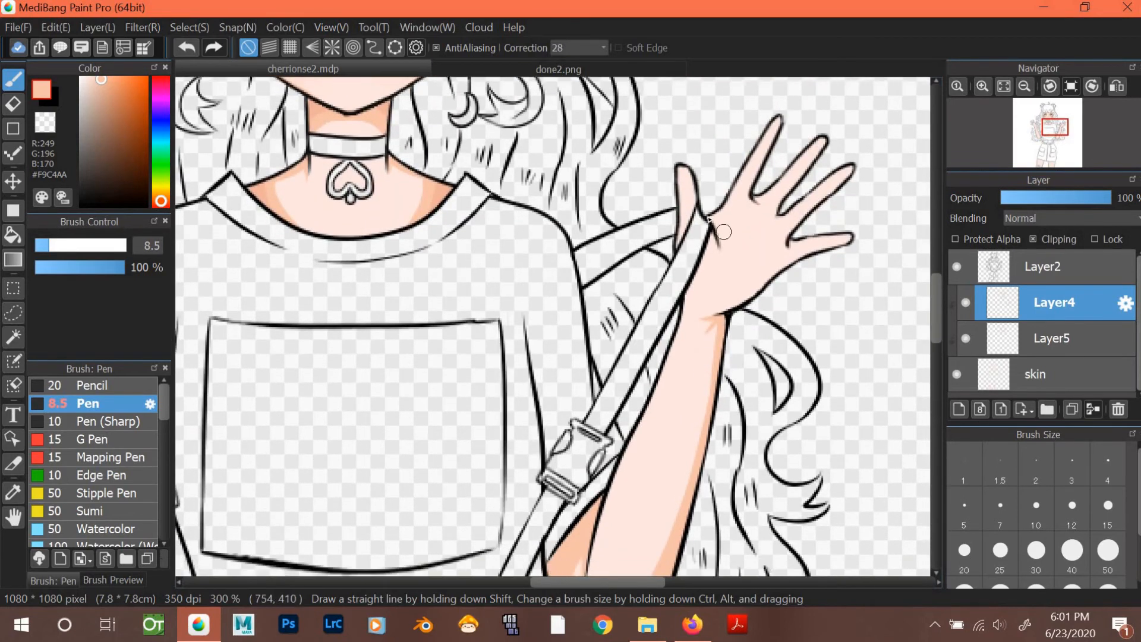
drag(710, 209, 719, 264)
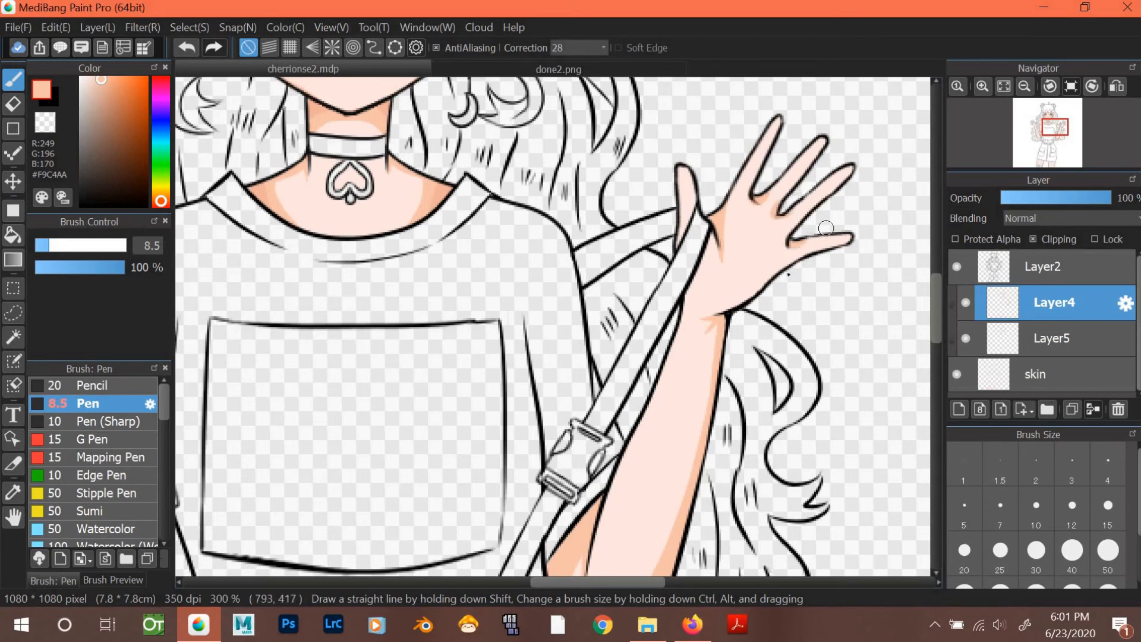
mouse_move(786, 272)
mouse_down()
mouse_move(690, 318)
mouse_move(738, 303)
mouse_move(730, 308)
mouse_move(768, 268)
mouse_move(849, 248)
mouse_up()
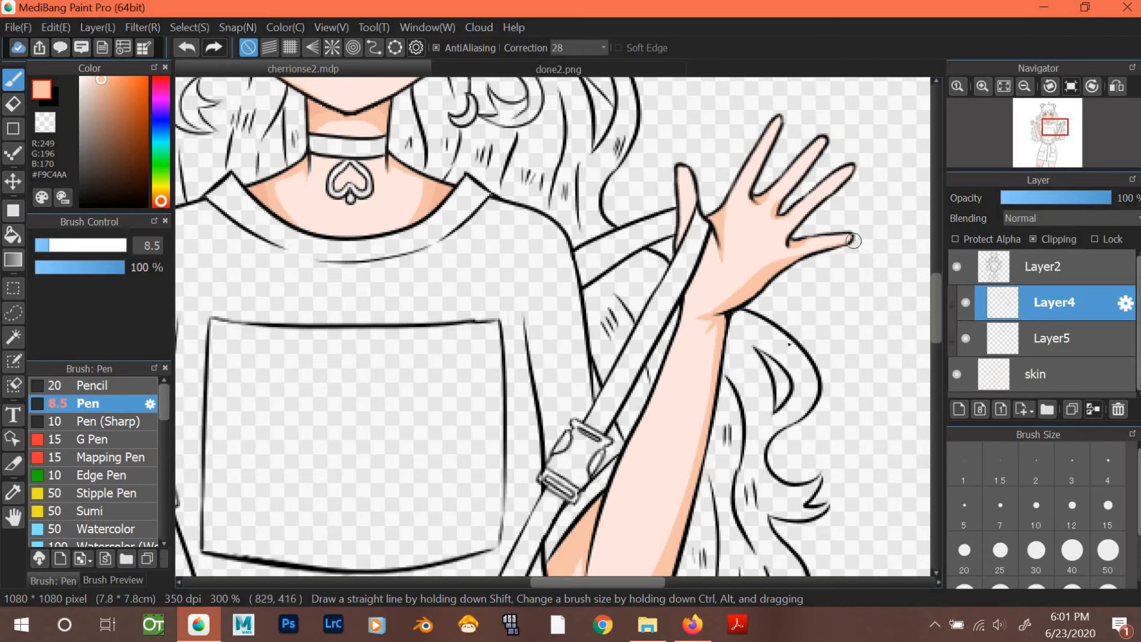
mouse_move(698, 209)
mouse_down()
mouse_move(678, 159)
mouse_move(689, 168)
mouse_move(698, 204)
mouse_move(677, 166)
mouse_up()
Shade along the index, middle and ring fingers of the left hand with the Pen at size 8.5.
click(1024, 88)
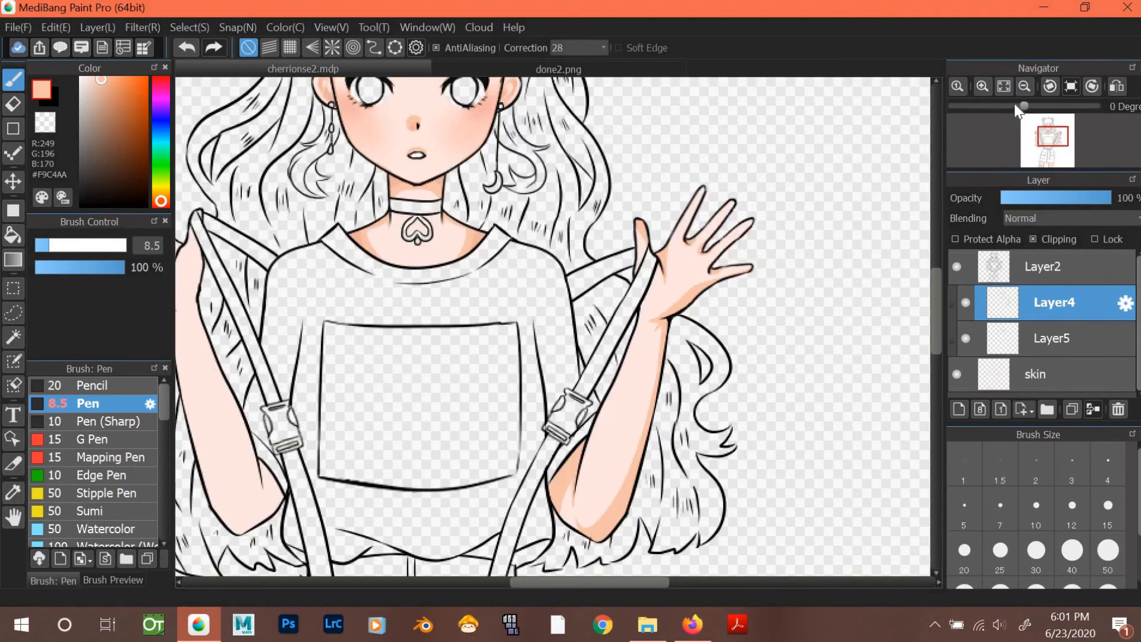
click(983, 86)
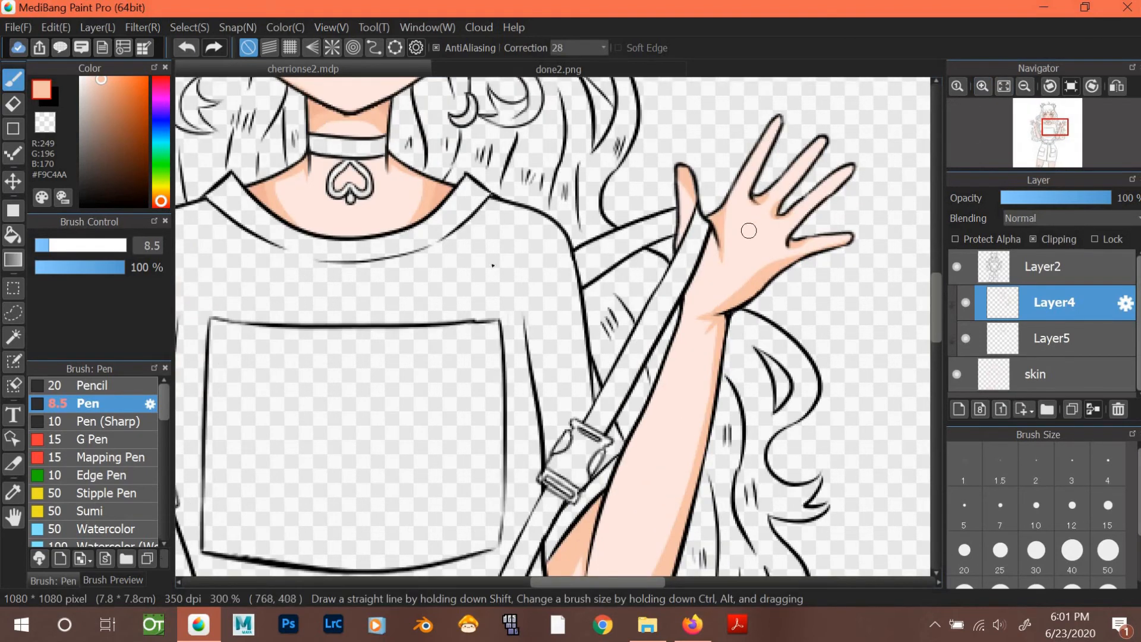
scroll(162, 408, down, 2)
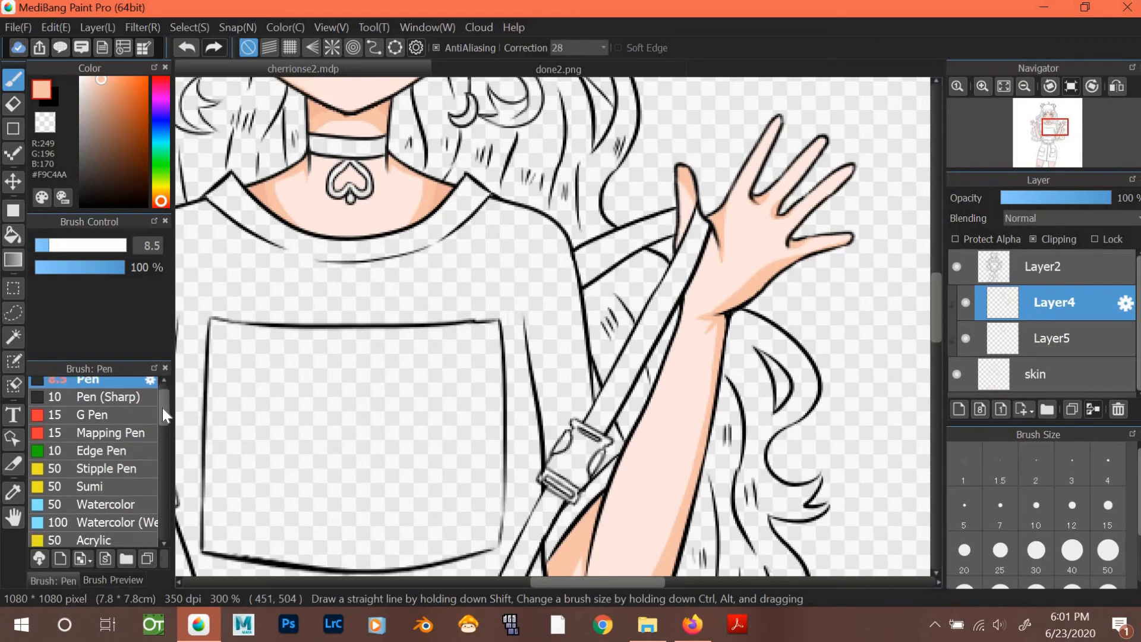
scroll(160, 397, up, 2)
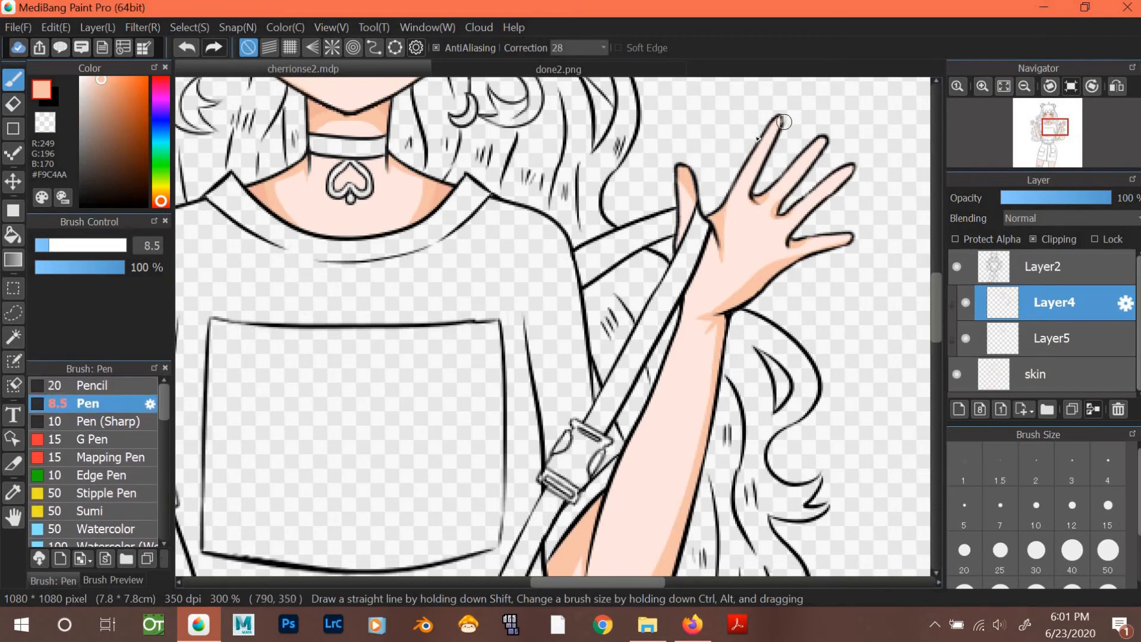
drag(778, 123, 747, 181)
drag(825, 137, 775, 180)
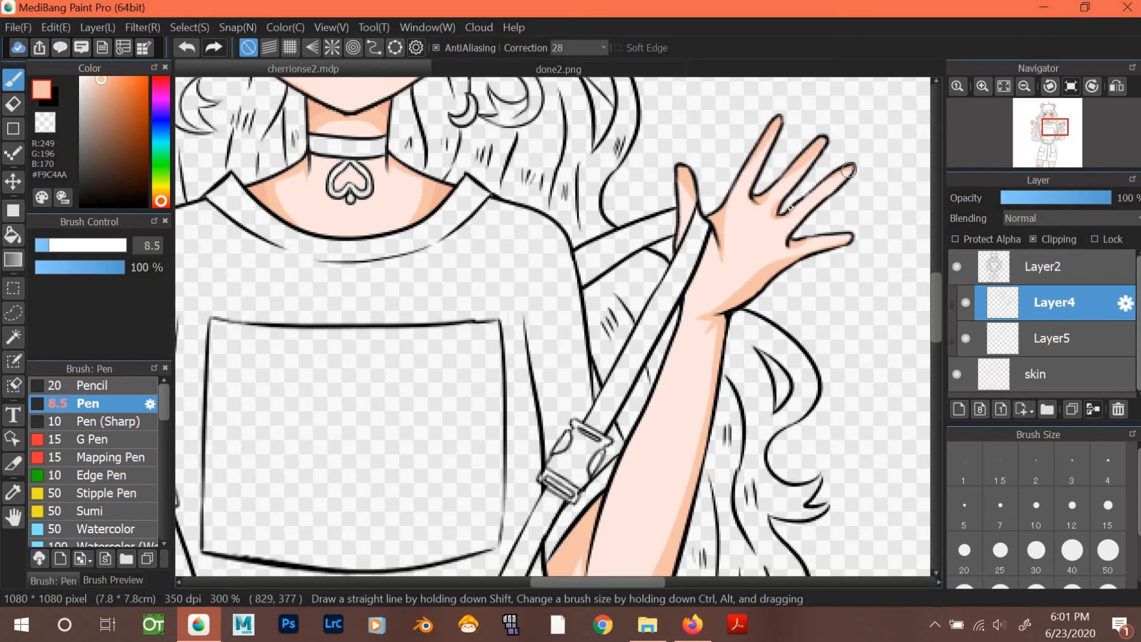
drag(847, 171, 789, 204)
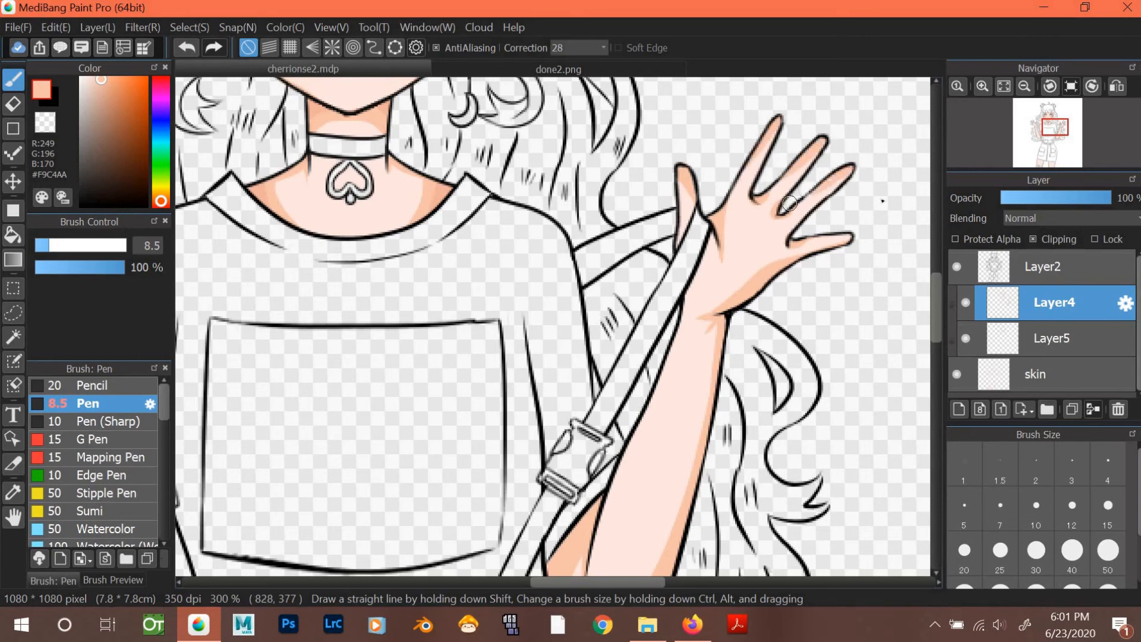
Shade the right upper arm behind the elbow and the elbow's lower edge with the Pen at size 8.5.
click(1024, 87)
click(1004, 86)
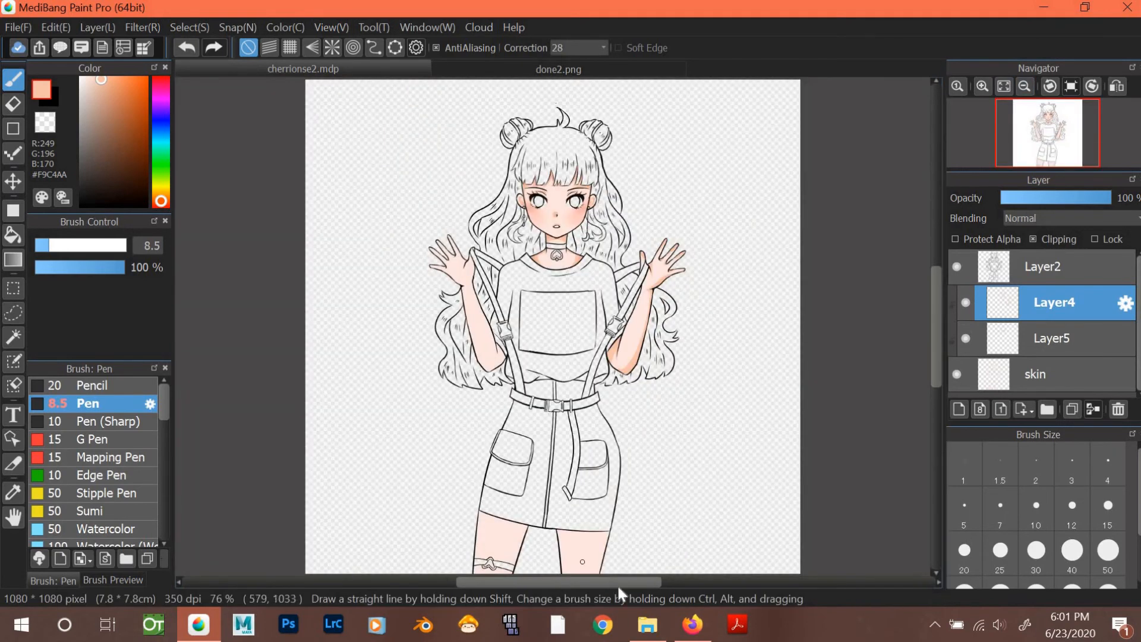
scroll(592, 580, left, 2)
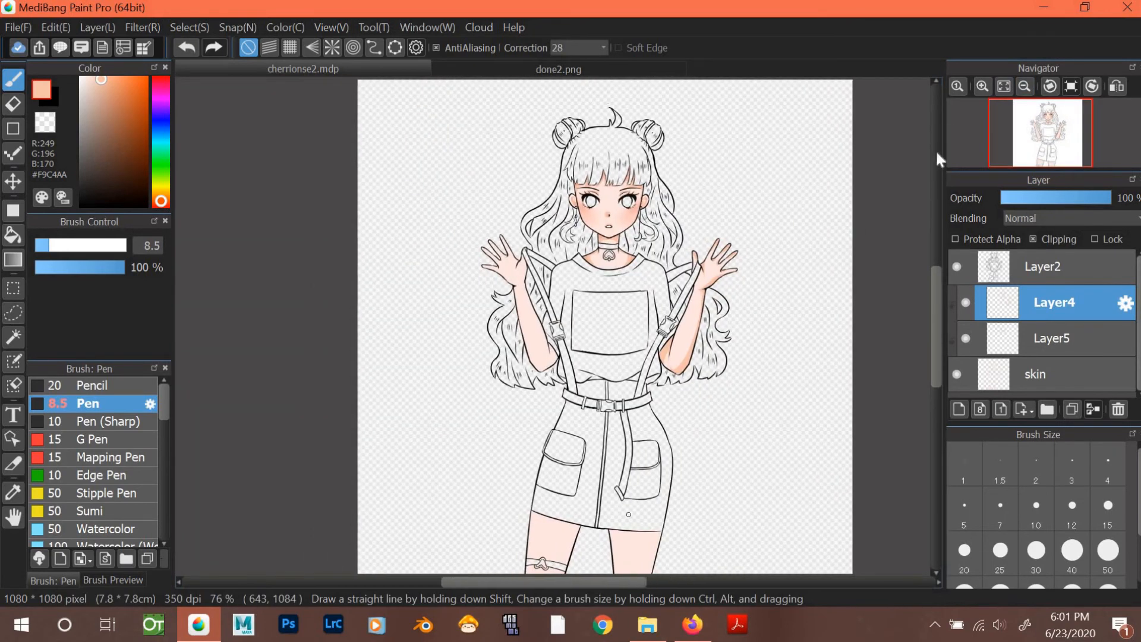
click(1003, 86)
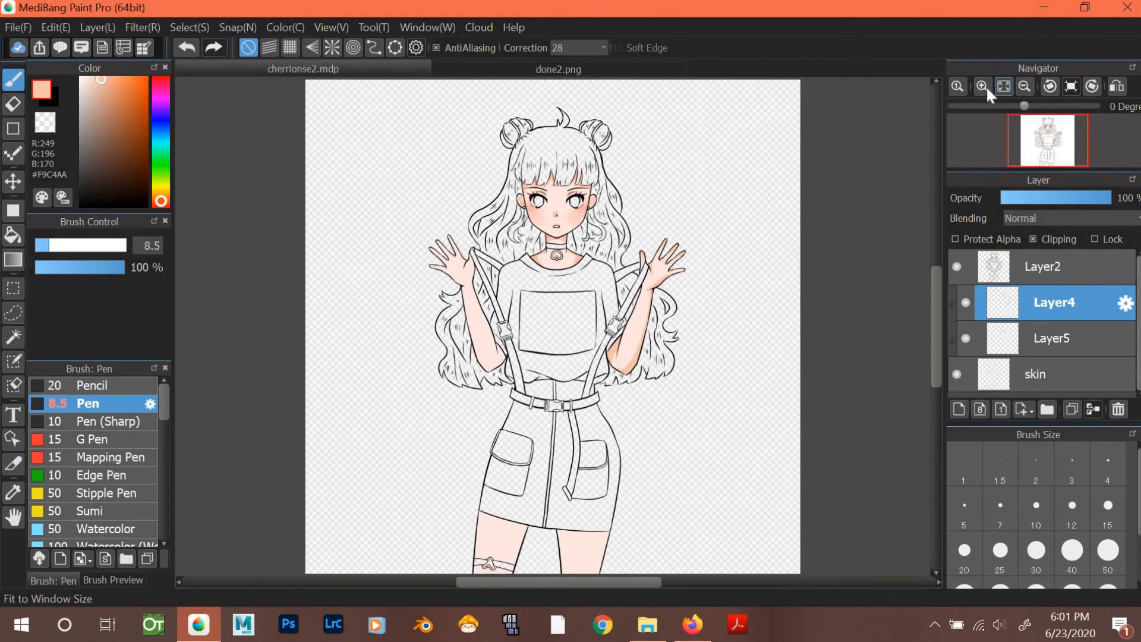
click(982, 86)
click(982, 86)
click(982, 87)
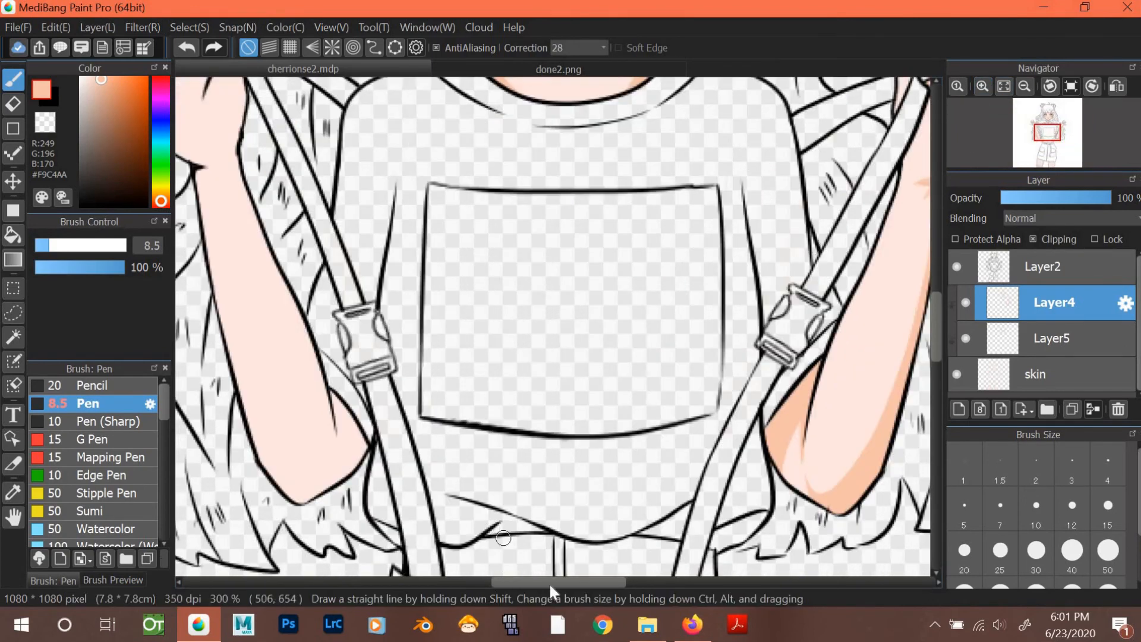
scroll(523, 581, left, 3)
scroll(936, 333, down, 2)
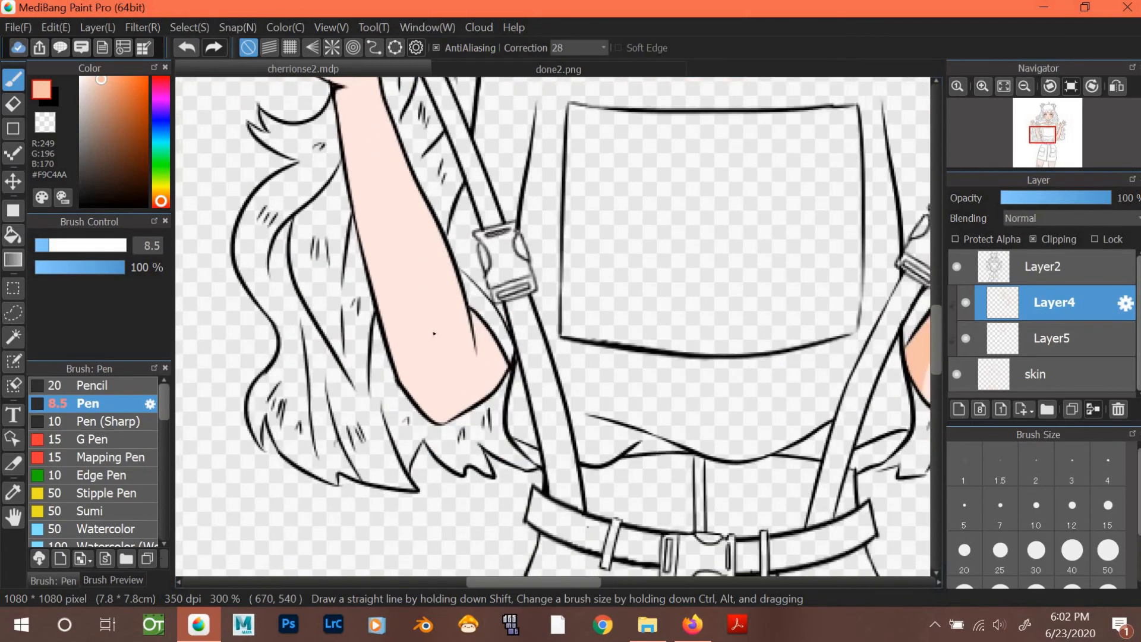
mouse_move(469, 306)
mouse_down()
mouse_move(484, 361)
mouse_move(476, 319)
mouse_move(511, 373)
mouse_move(474, 329)
mouse_move(501, 370)
mouse_move(504, 384)
mouse_move(490, 347)
mouse_move(495, 405)
mouse_up()
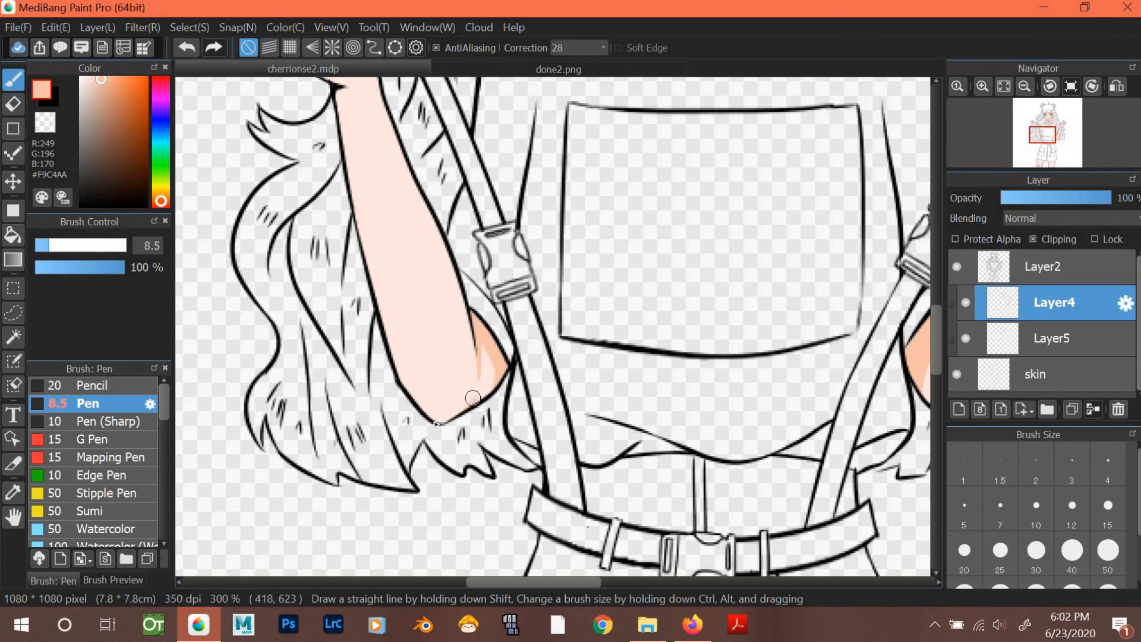
mouse_move(438, 421)
mouse_down()
mouse_move(447, 412)
mouse_move(407, 396)
mouse_move(411, 378)
mouse_up()
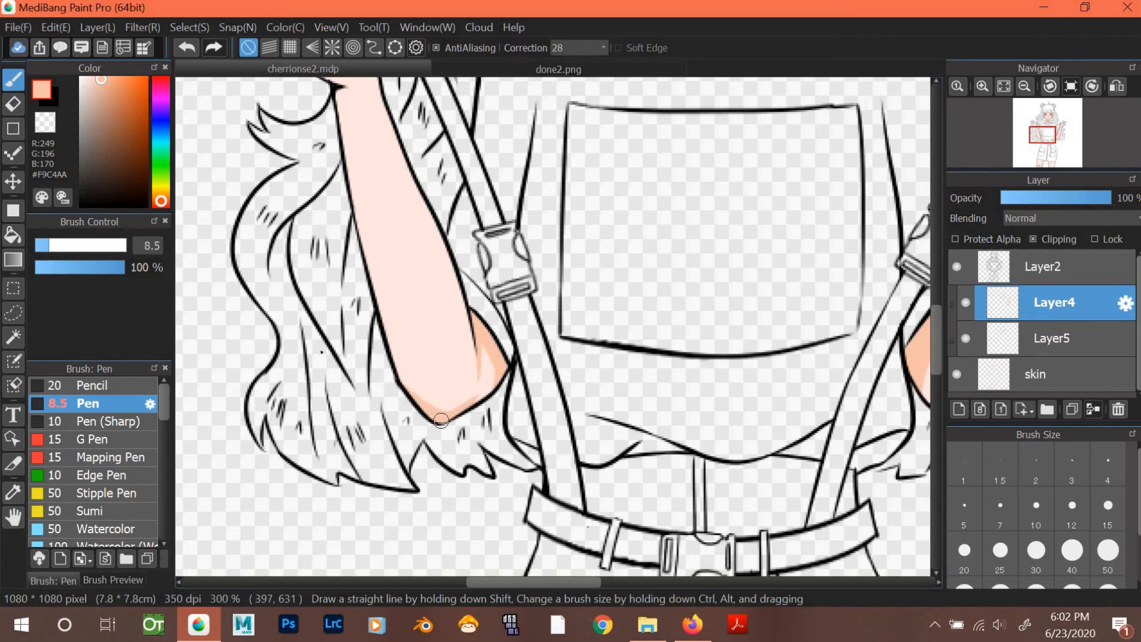
Thicken the shadow under the right elbow and extend it up the forearm's outer edge with the Pen at size 13.5.
click(59, 245)
mouse_move(465, 407)
mouse_down()
mouse_move(420, 405)
mouse_move(406, 385)
mouse_up()
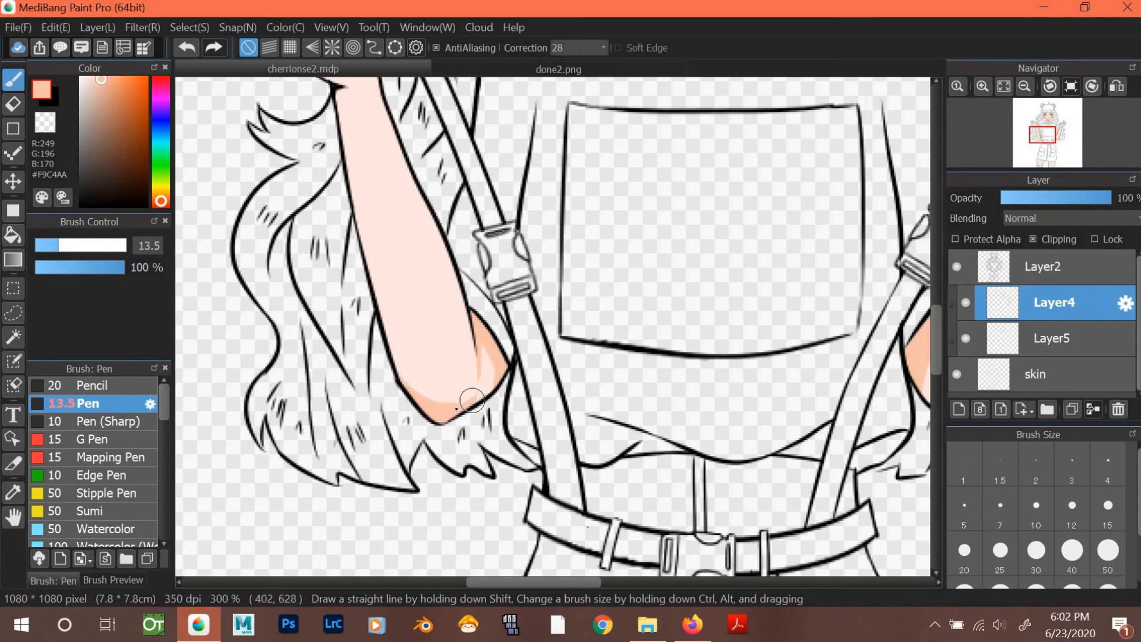
mouse_move(411, 380)
mouse_down()
mouse_move(373, 303)
mouse_move(359, 232)
mouse_up()
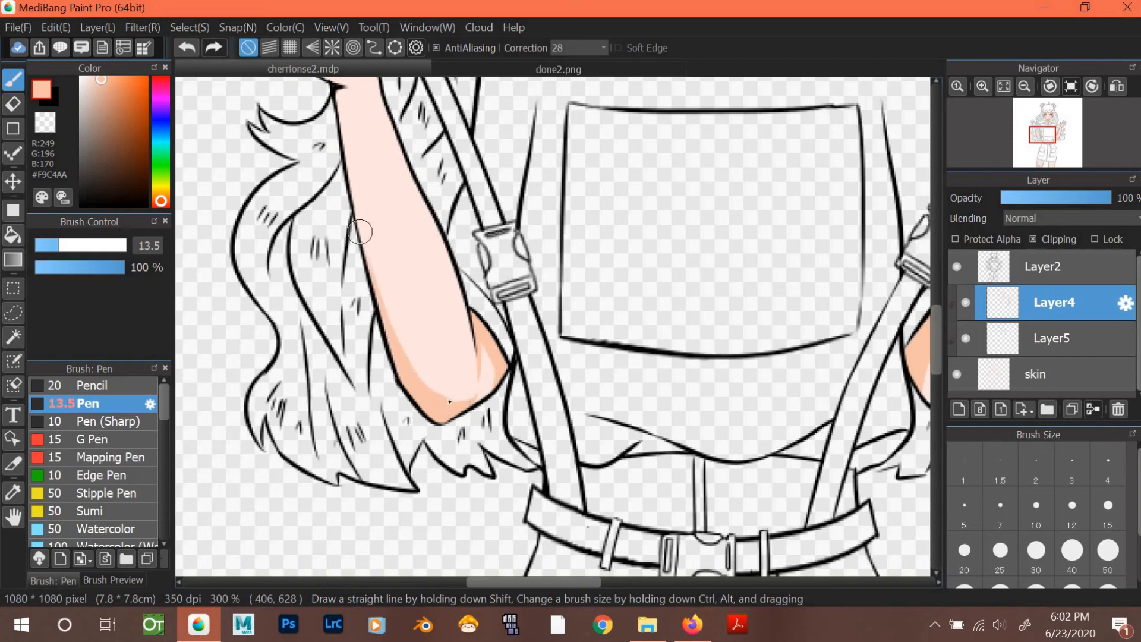
mouse_move(461, 403)
mouse_down()
mouse_move(423, 381)
mouse_move(381, 312)
mouse_move(334, 168)
mouse_up()
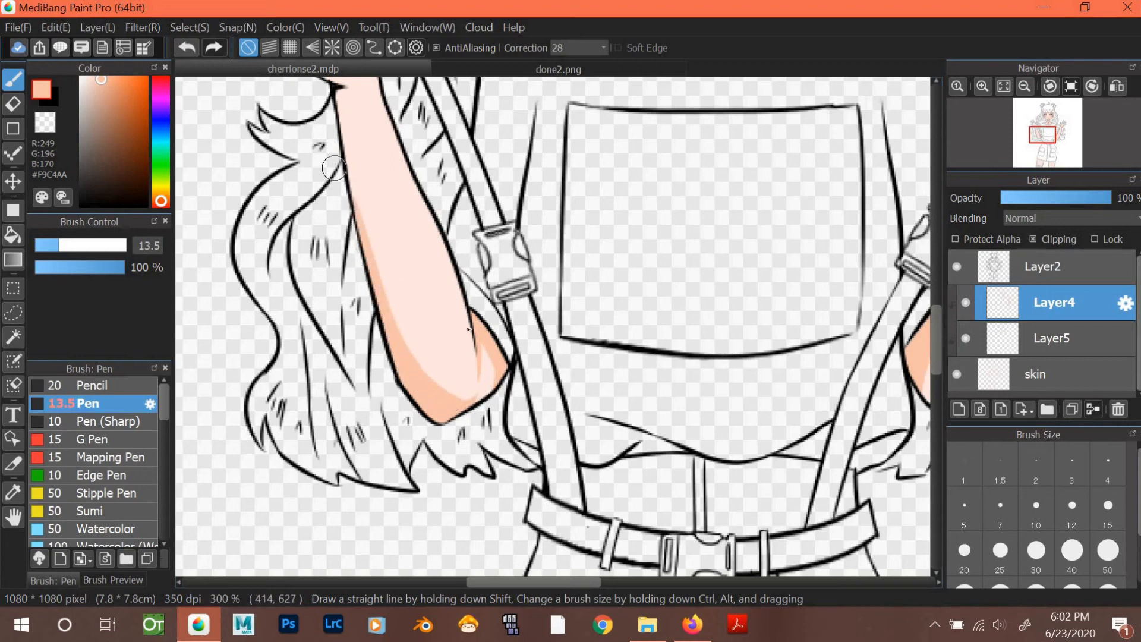
Continue the shadow along the right forearm's outer edge up to the wrist with the Pen at size 11.
drag(933, 334, 932, 308)
click(54, 245)
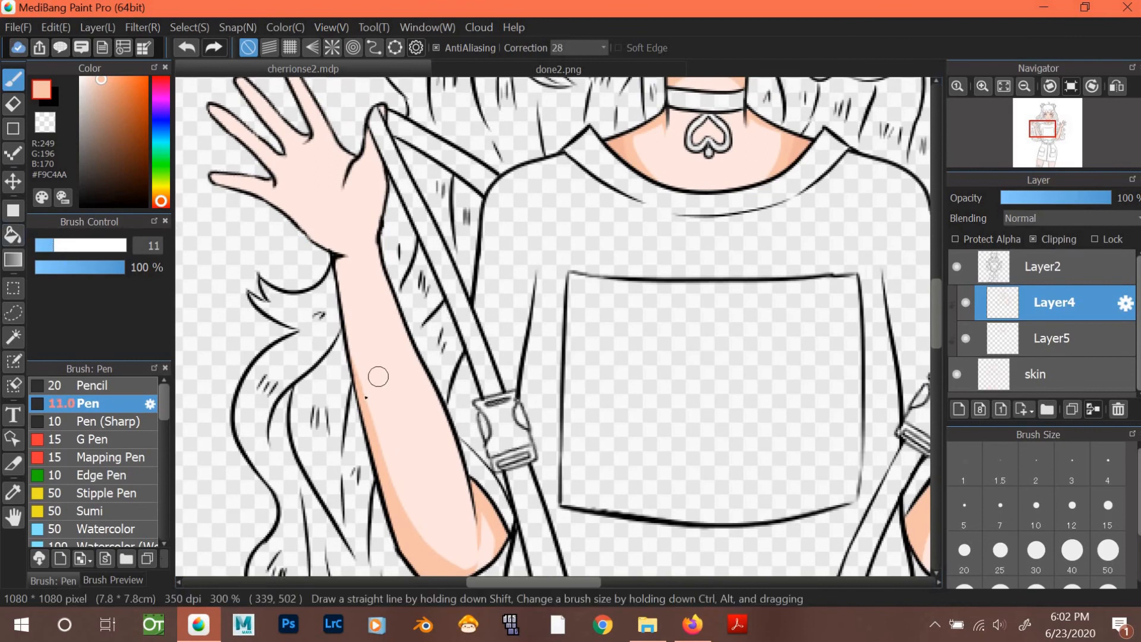
drag(364, 395, 331, 232)
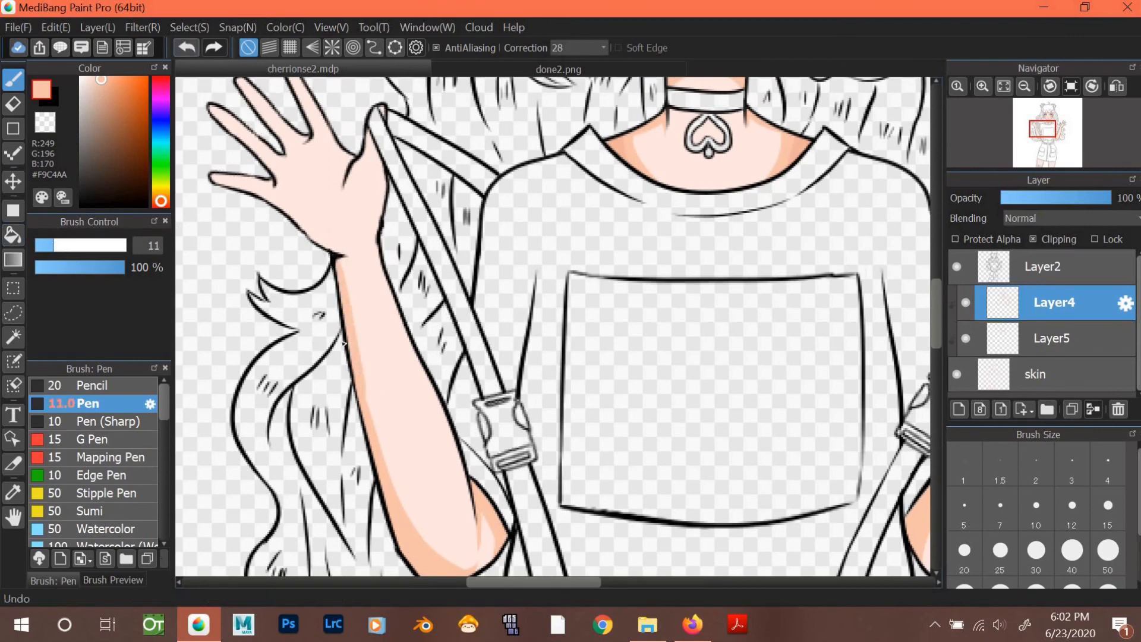
click(186, 48)
mouse_move(361, 396)
mouse_down()
mouse_move(331, 256)
mouse_move(356, 247)
mouse_move(347, 284)
mouse_move(341, 256)
mouse_move(348, 278)
mouse_up()
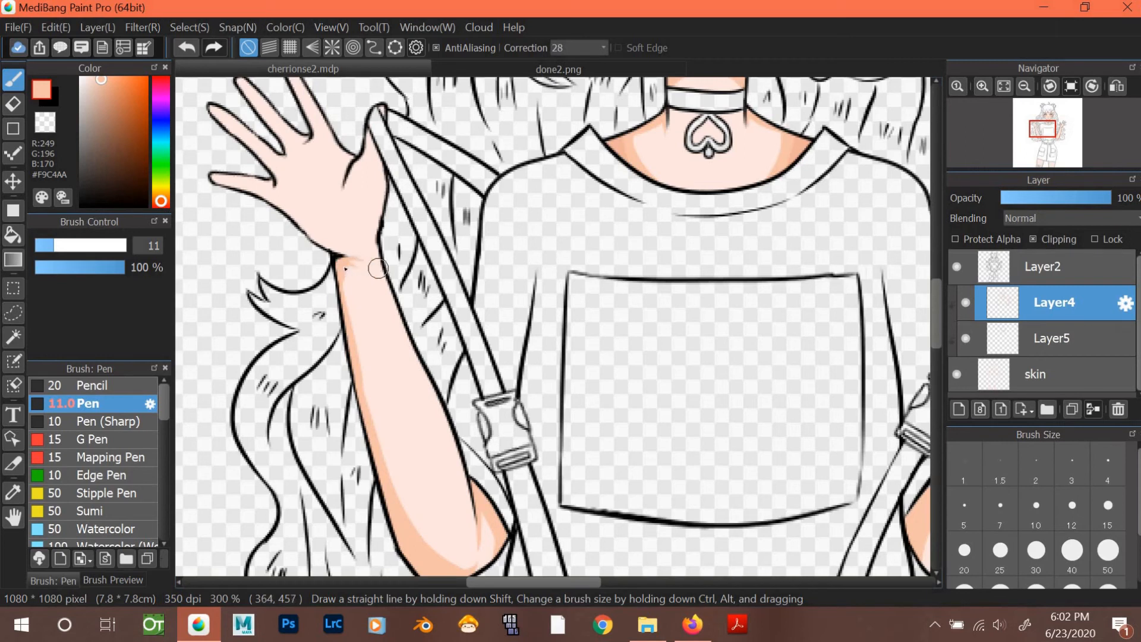
drag(343, 267, 345, 280)
Shade the right hand on the thumb side, along the fingers and on the palm's outer edge down to the wrist.
drag(935, 319, 936, 301)
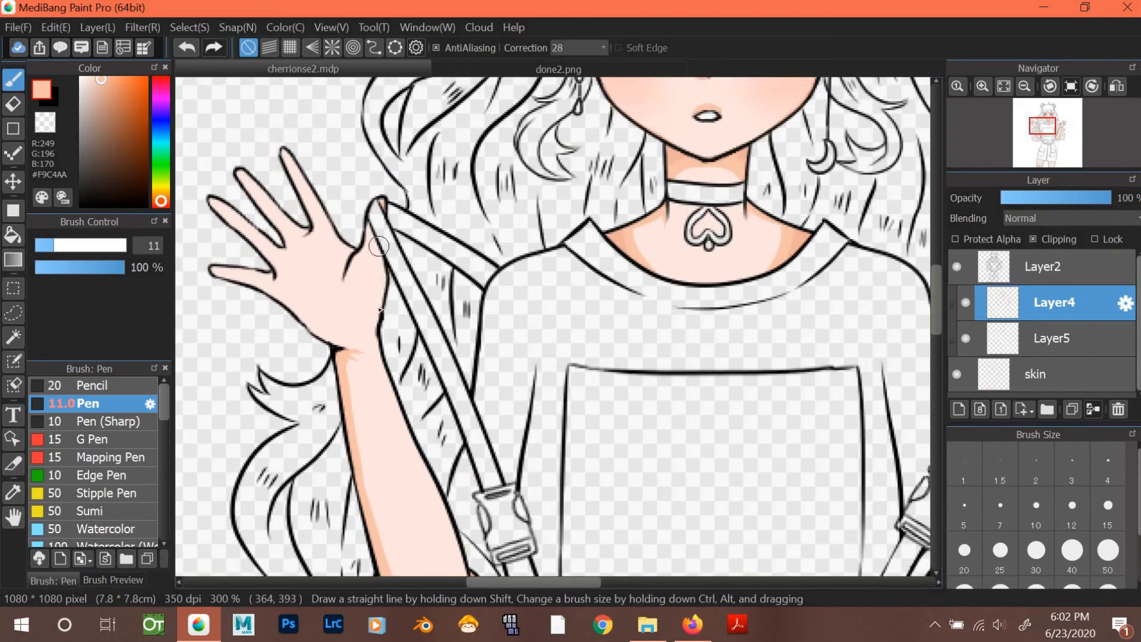
drag(384, 251, 380, 320)
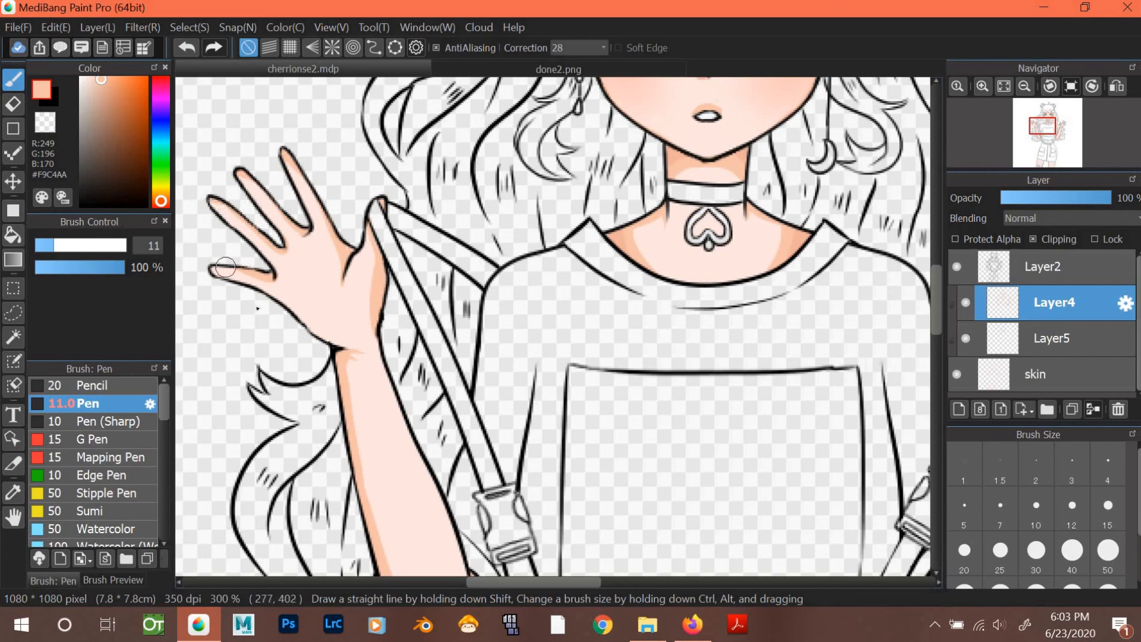
drag(297, 321, 364, 352)
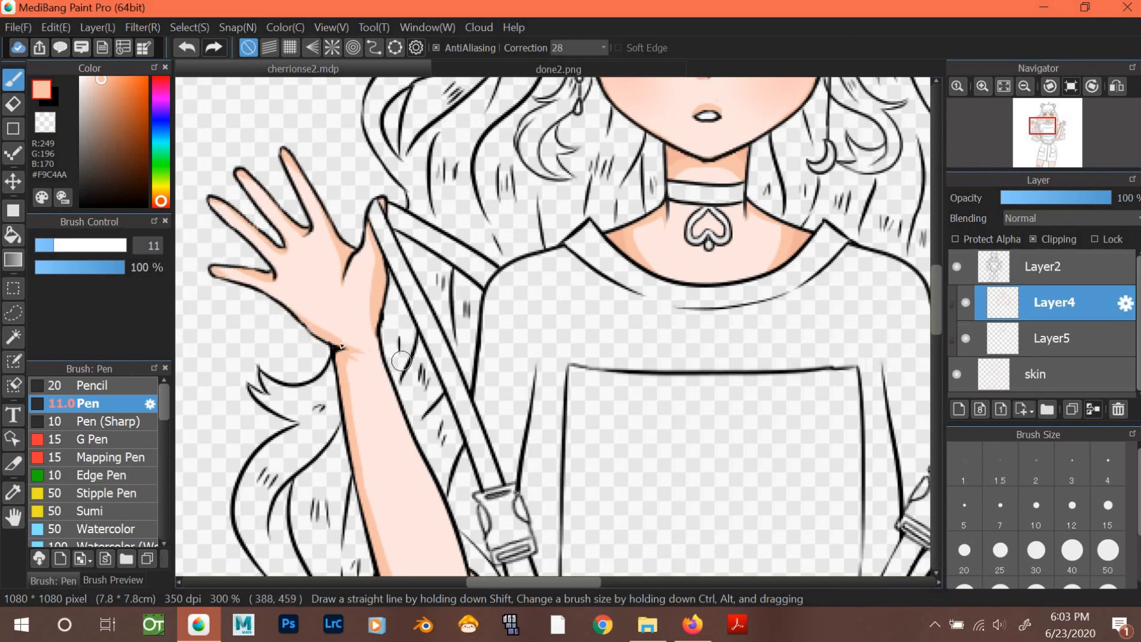
Shade the left thigh beneath the skirt hem and along its inner edge with the Pen at size 16.
click(1003, 86)
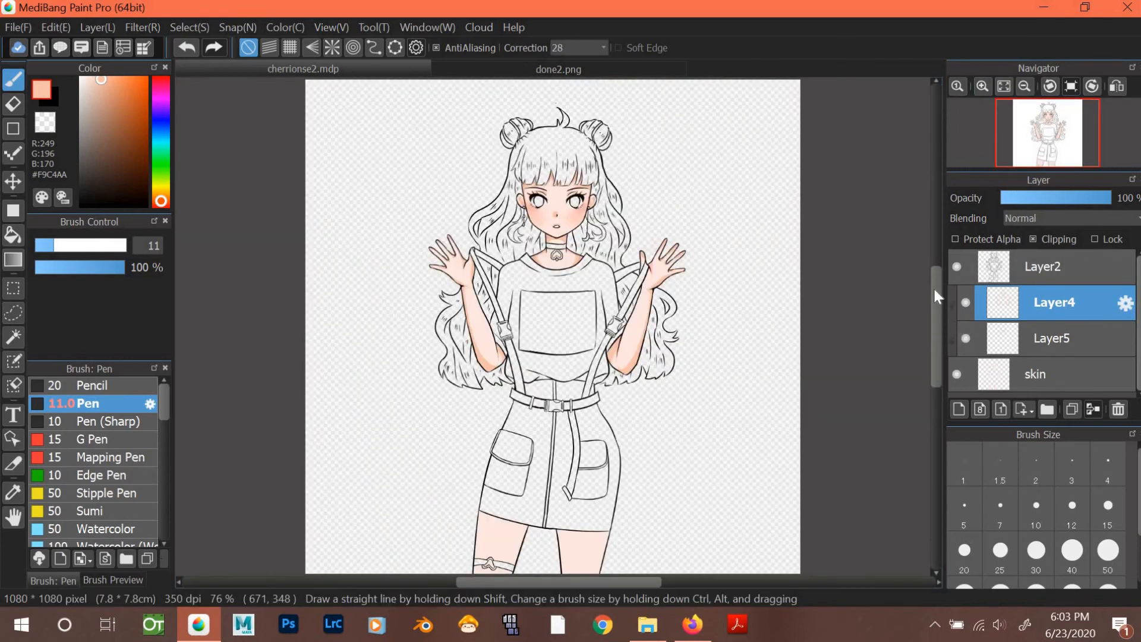
drag(936, 293, 940, 316)
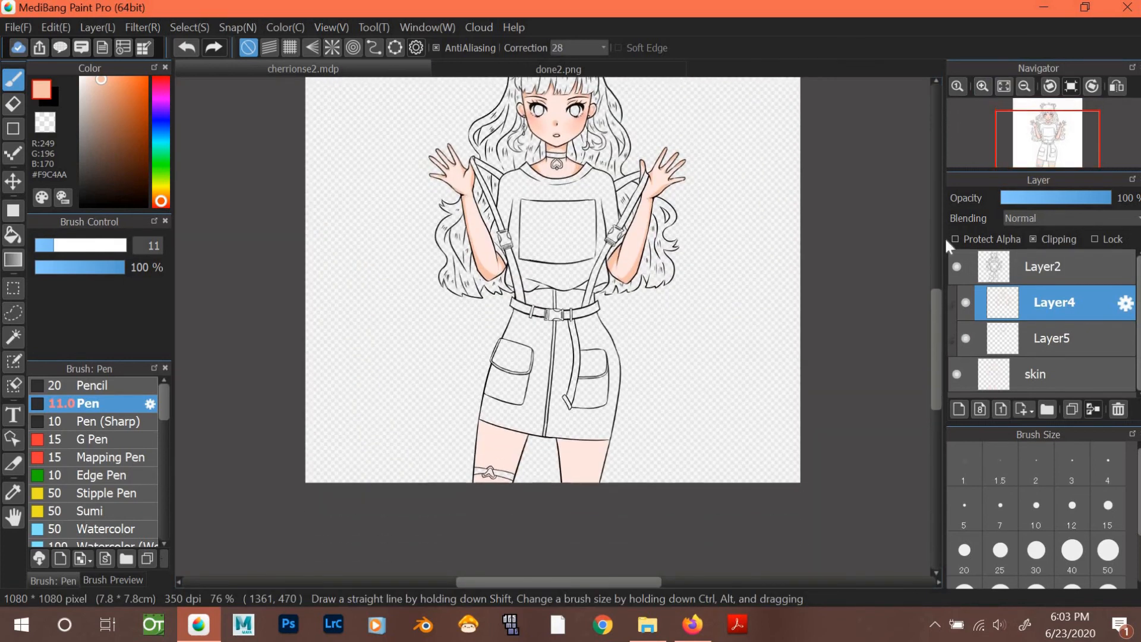
click(985, 84)
click(985, 84)
click(984, 85)
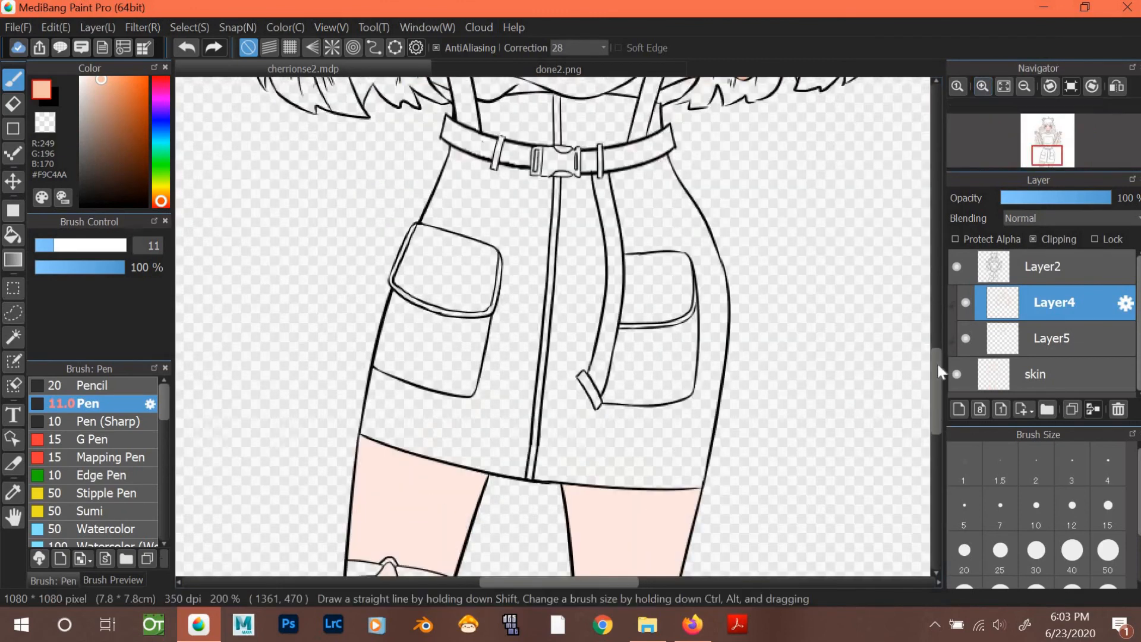
drag(938, 370, 939, 416)
click(980, 86)
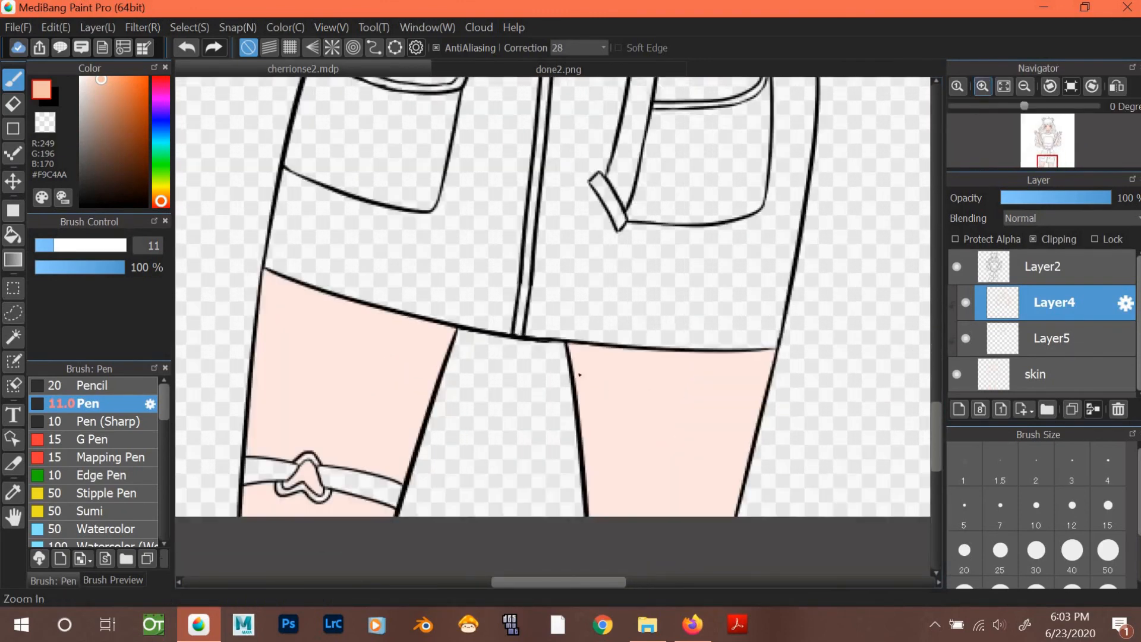
click(64, 245)
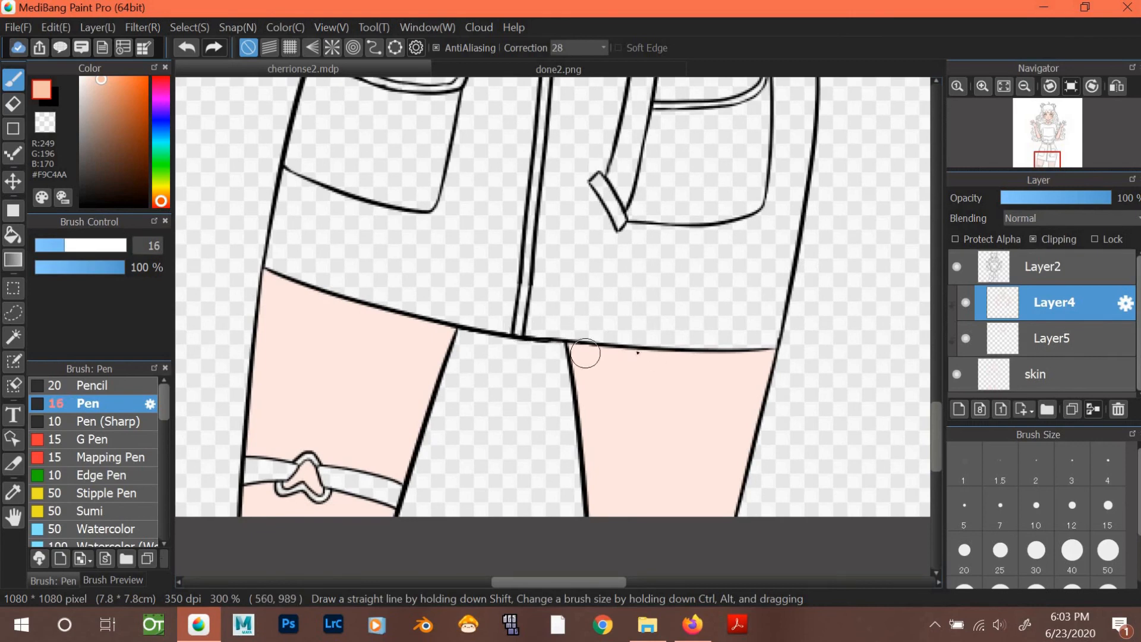
mouse_move(552, 342)
mouse_down()
mouse_move(730, 350)
mouse_move(809, 335)
mouse_up()
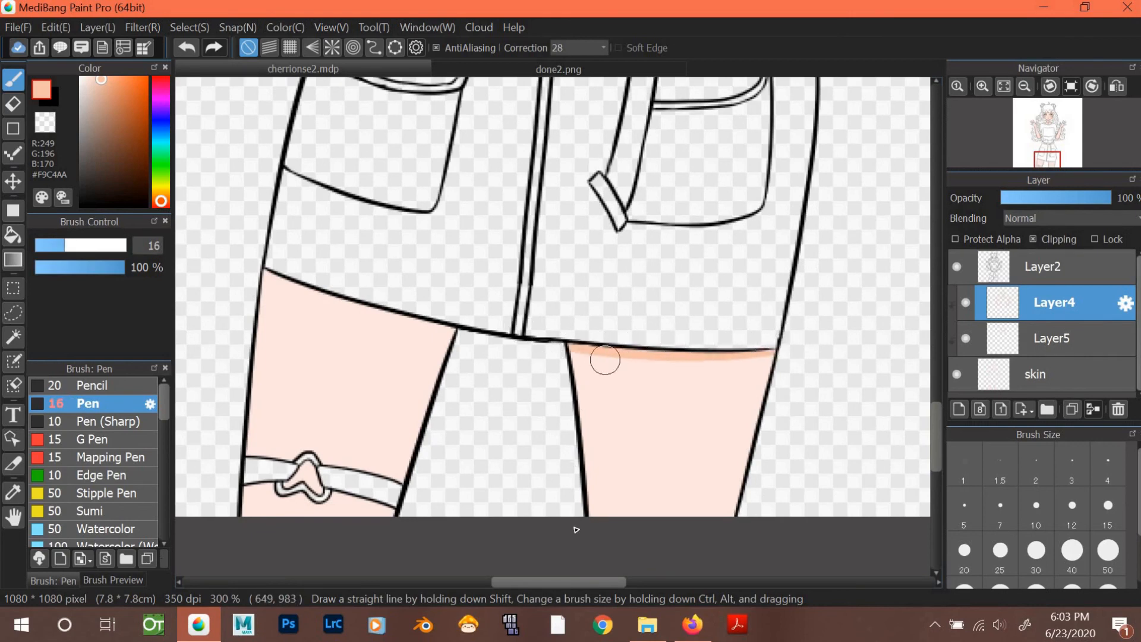
drag(605, 360, 575, 446)
drag(586, 364, 580, 342)
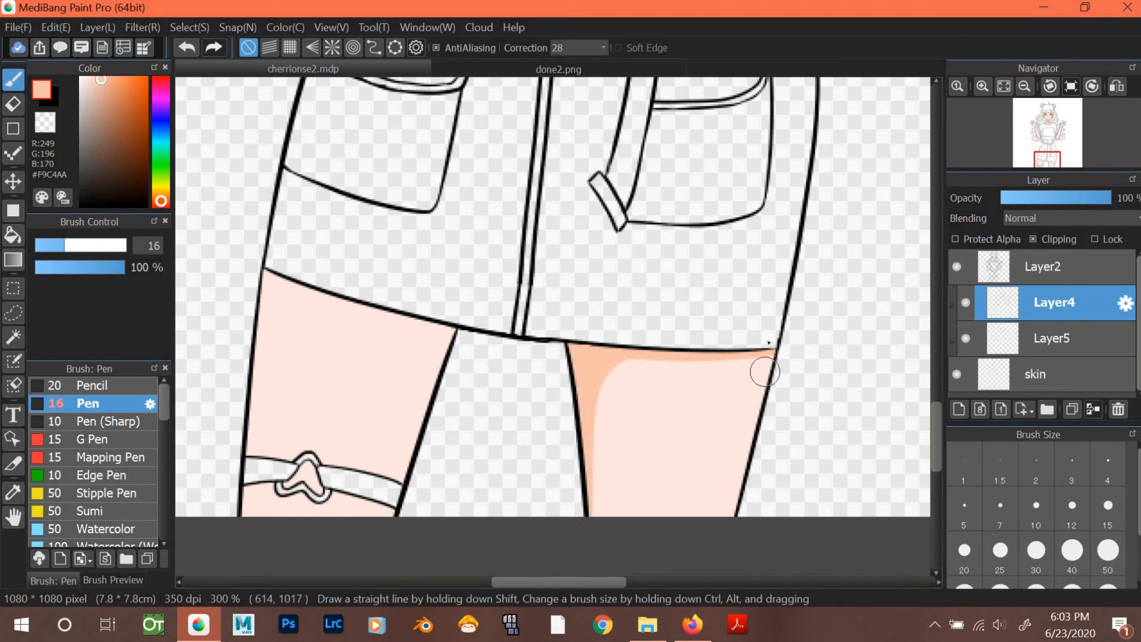
Shade the right thigh's inner edge and below the skirt hem at Pen size 16, and around the garter at size 10.4.
mouse_move(447, 326)
mouse_down()
mouse_move(435, 409)
mouse_move(443, 302)
mouse_move(435, 390)
mouse_up()
mouse_move(425, 303)
mouse_down()
mouse_move(433, 400)
mouse_move(400, 534)
mouse_move(432, 349)
mouse_move(425, 312)
mouse_move(428, 403)
mouse_move(404, 504)
mouse_up()
drag(422, 457, 387, 531)
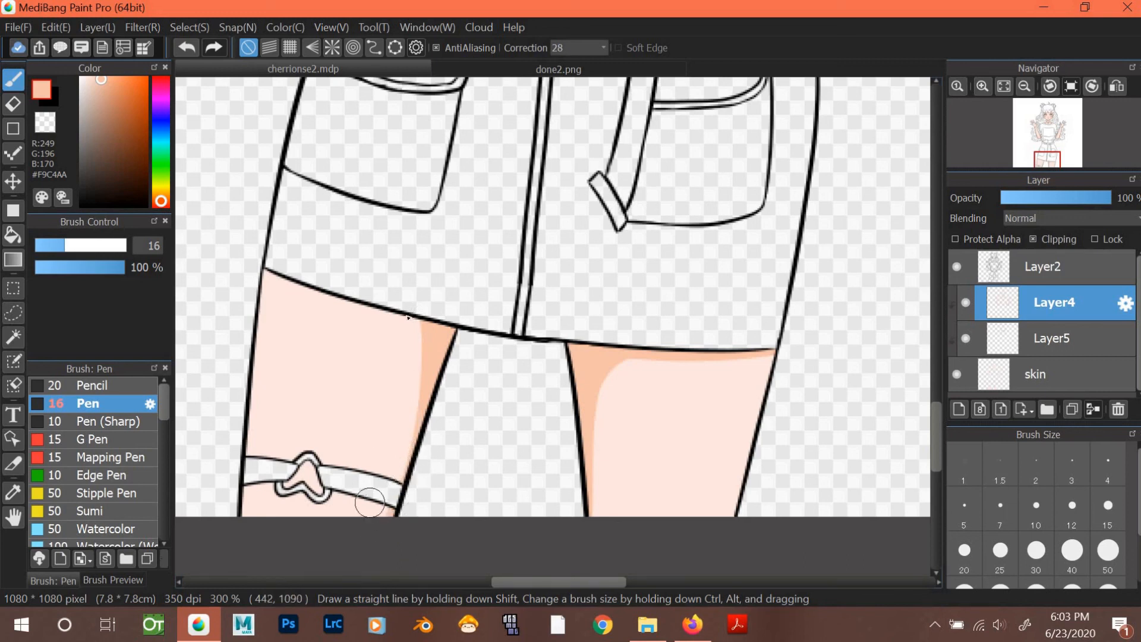
drag(402, 311, 257, 255)
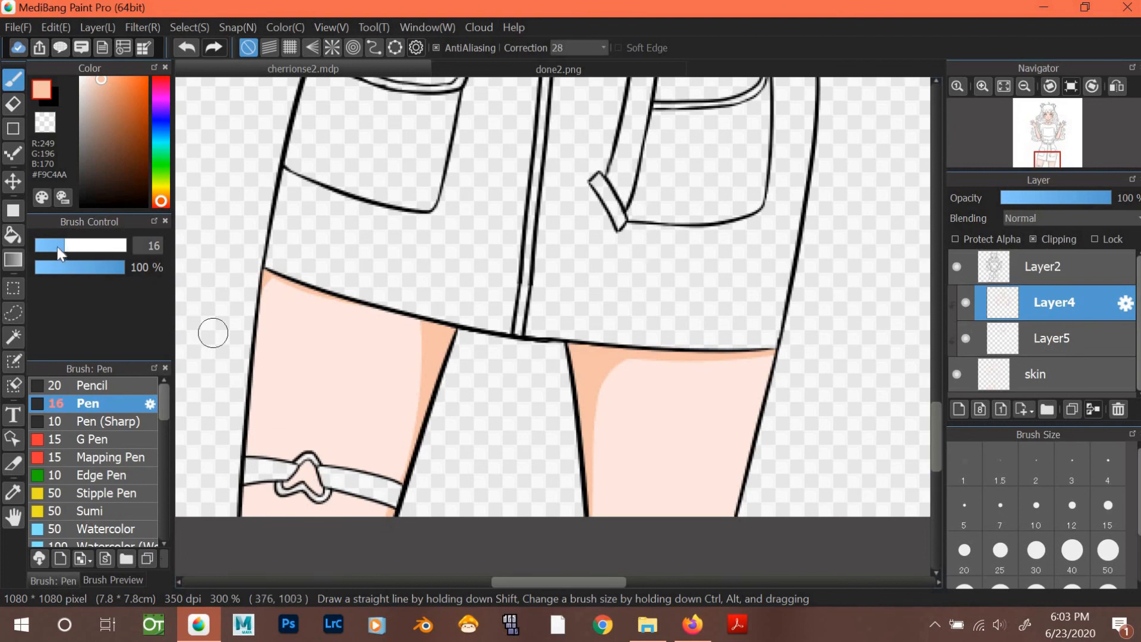
click(53, 247)
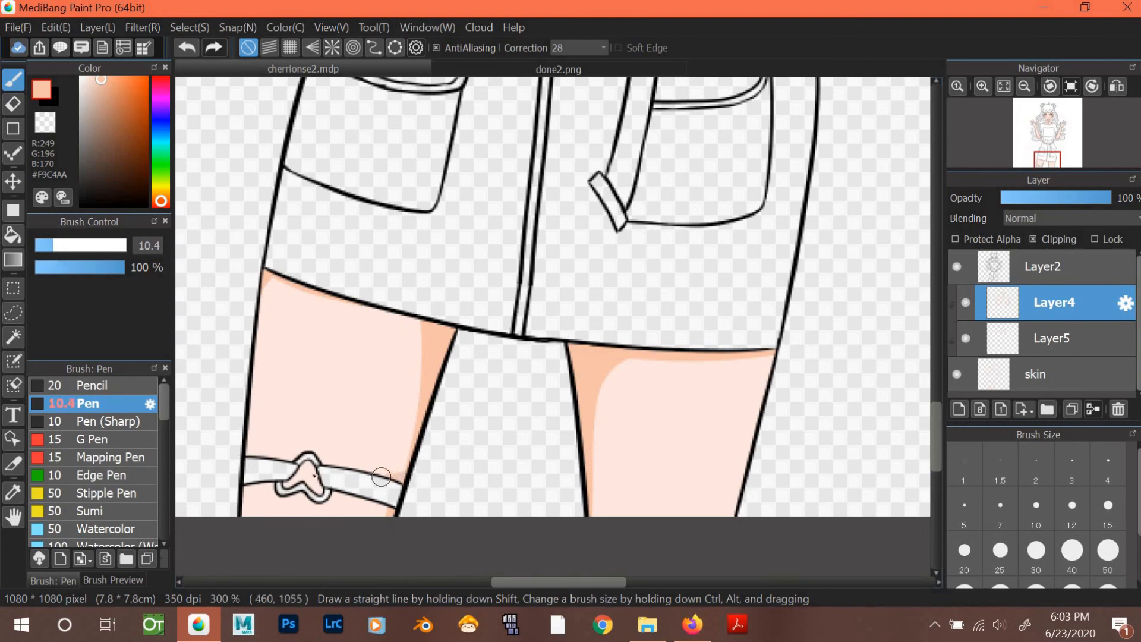
mouse_move(383, 507)
mouse_down()
mouse_move(362, 523)
mouse_move(369, 501)
mouse_up()
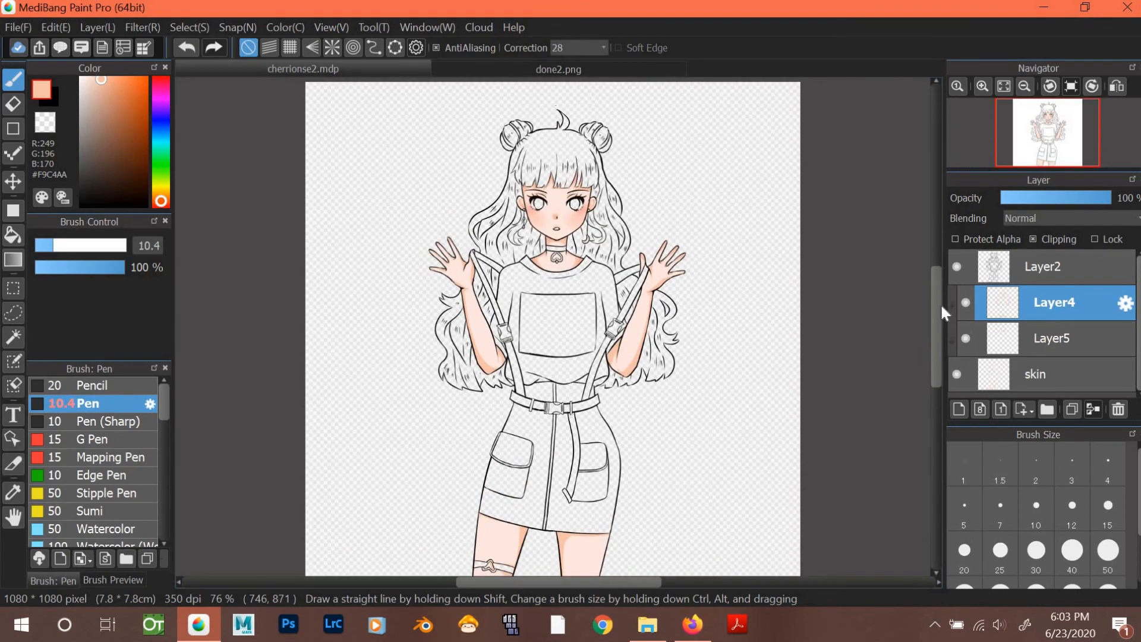
Make Layer5 active at the face and set the Pen to white (#FFFFFF) at size 5.4.
click(986, 89)
click(987, 88)
click(986, 89)
click(986, 89)
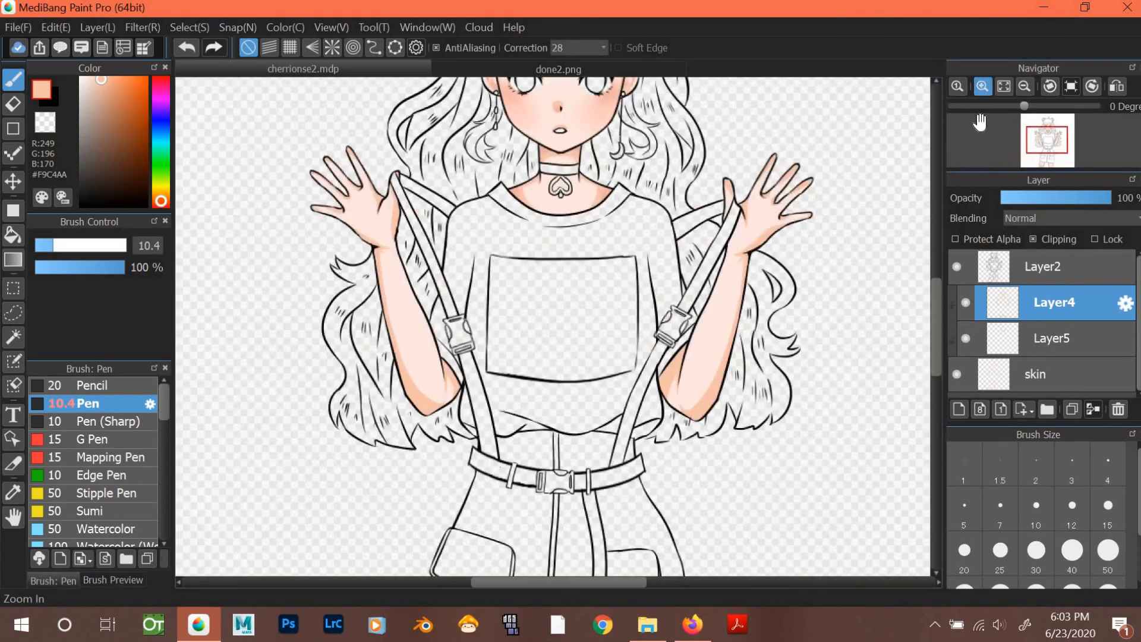
drag(933, 268, 932, 261)
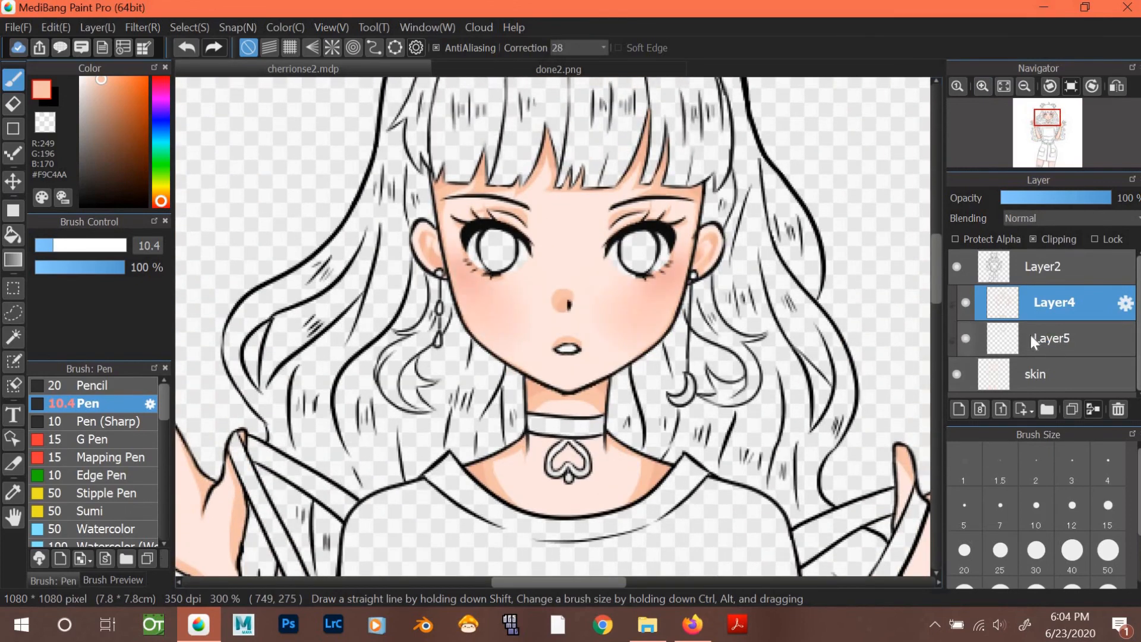
click(1031, 335)
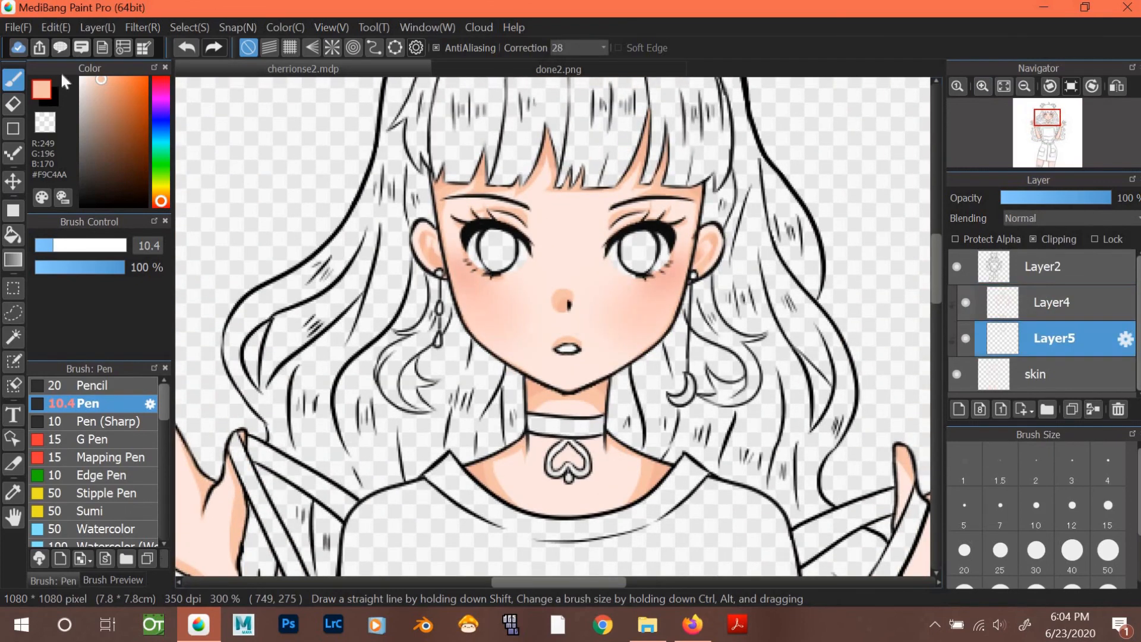
click(91, 83)
click(81, 77)
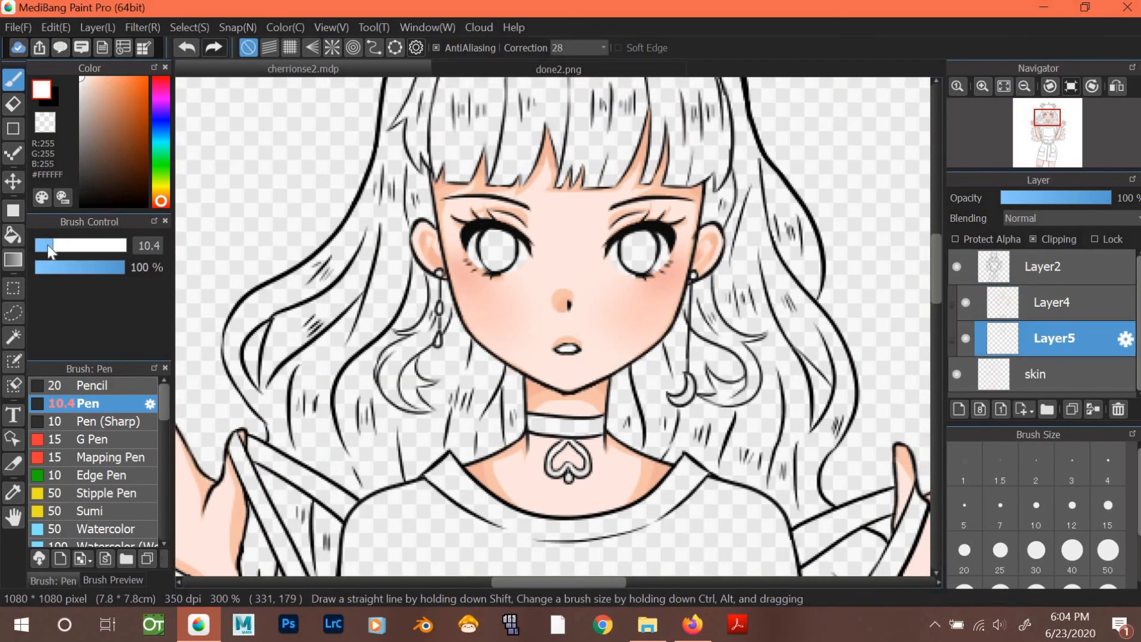
click(43, 245)
Add a new layer above Layer2.
click(1004, 86)
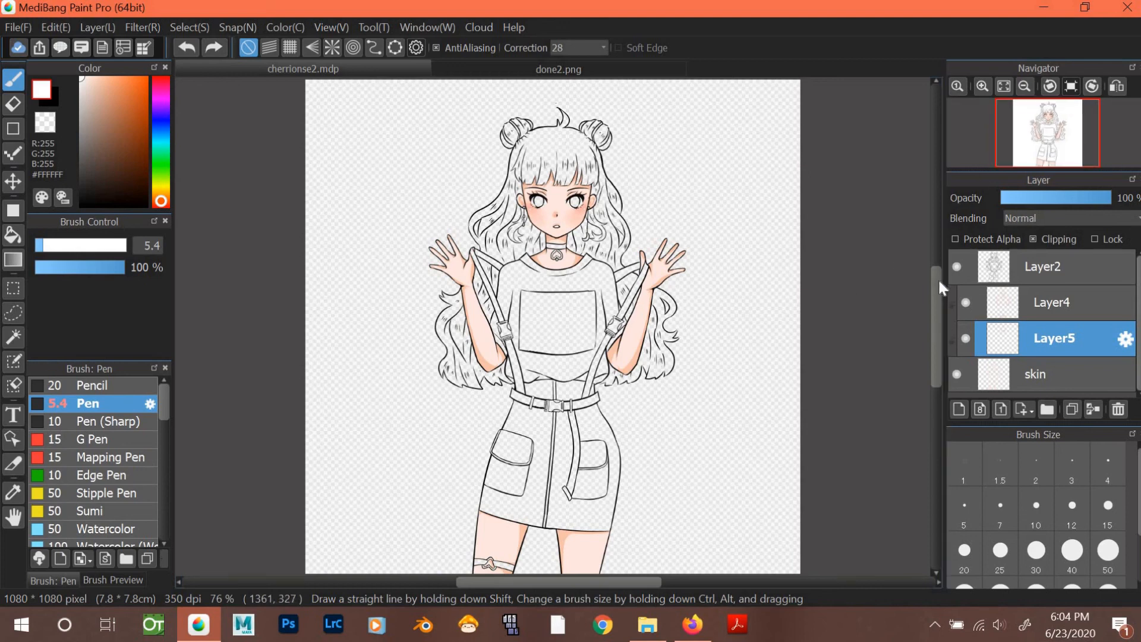
scroll(713, 350, down, 2)
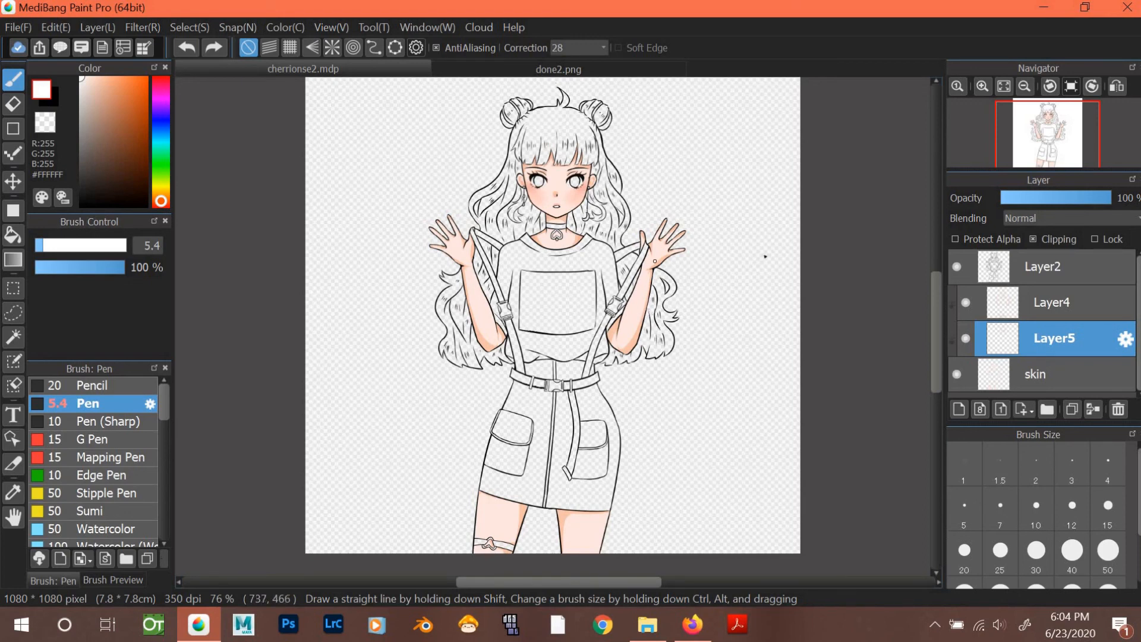
click(1049, 276)
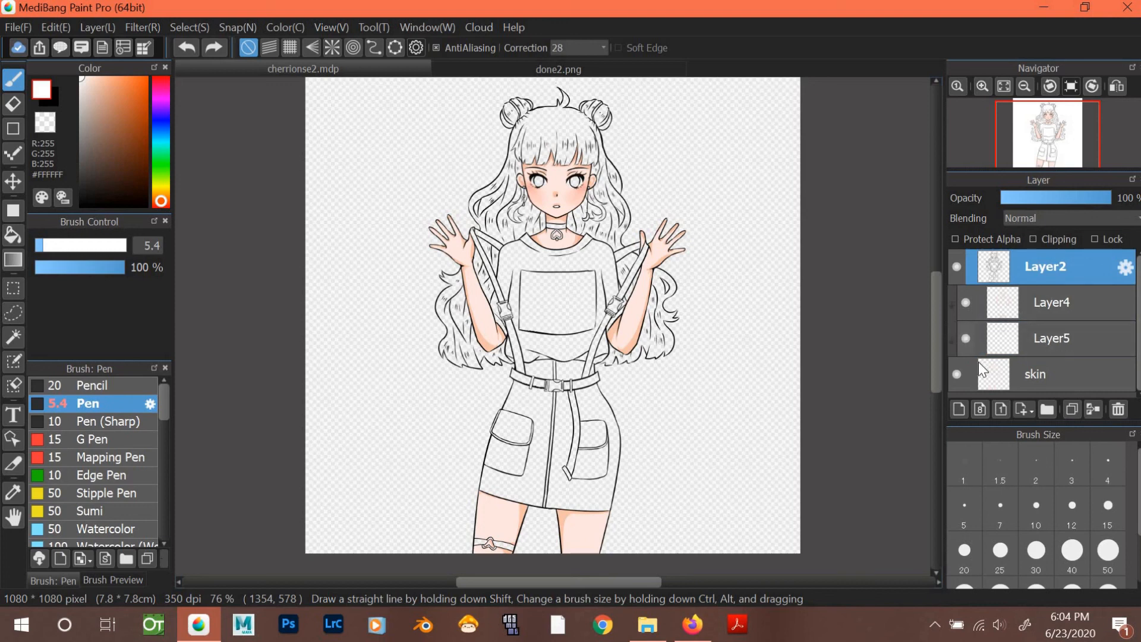
click(960, 409)
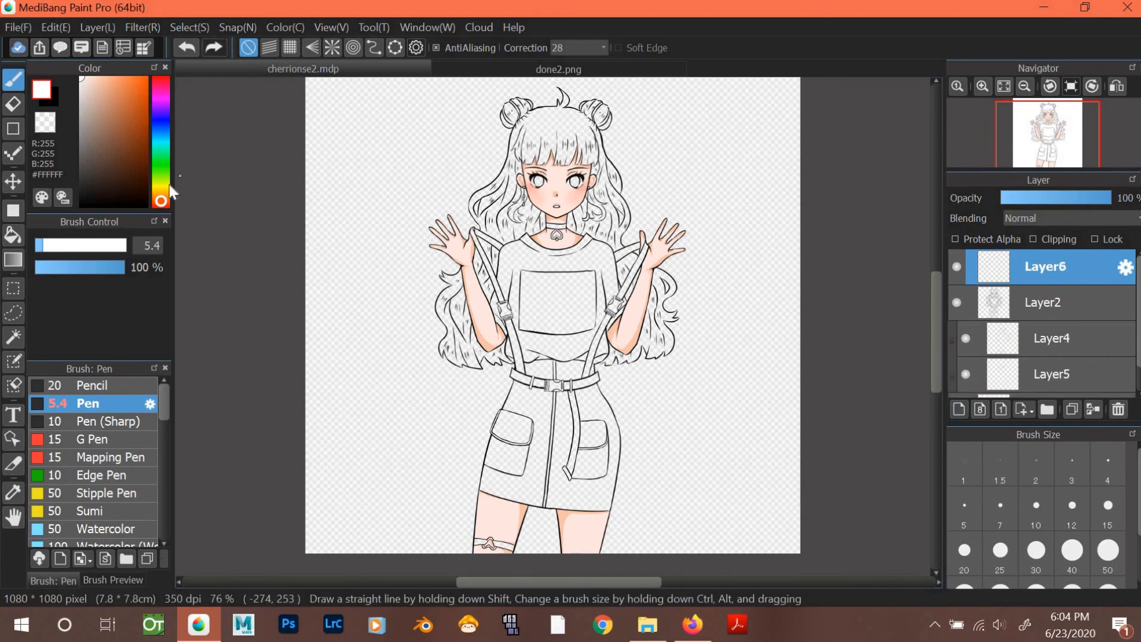
Hand-letter "Thanks For WATC" across the figure in #DA8280 with the Pen at size 24.
click(107, 94)
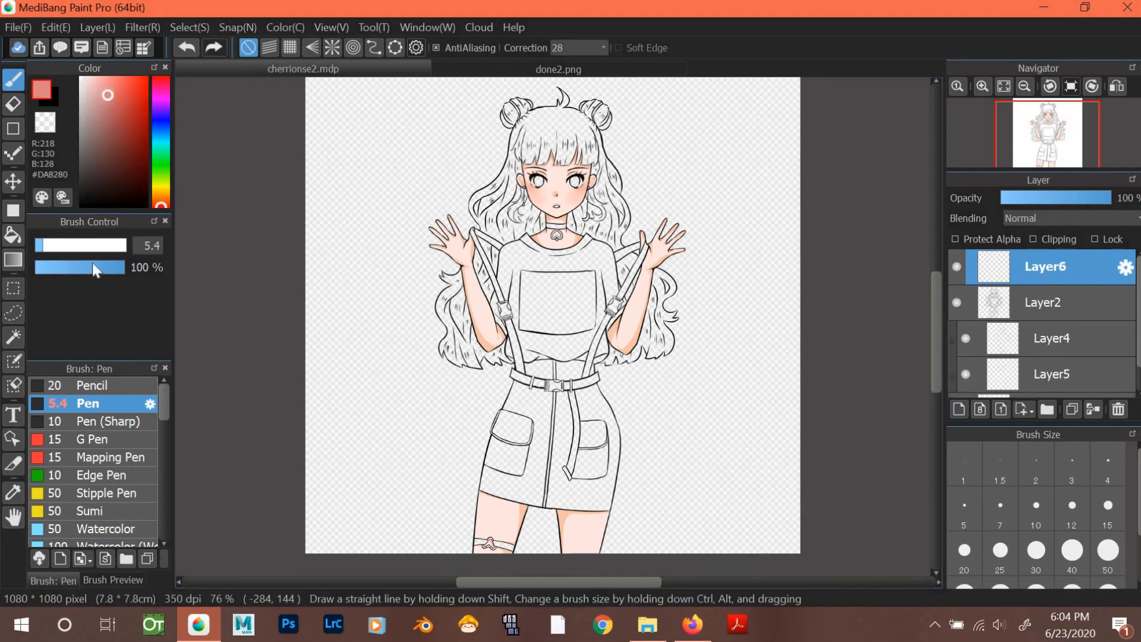
drag(53, 246, 79, 245)
mouse_move(383, 275)
mouse_down()
mouse_move(423, 262)
mouse_move(415, 300)
mouse_up()
mouse_move(426, 261)
mouse_down()
mouse_move(434, 292)
mouse_move(449, 295)
mouse_move(465, 268)
mouse_move(479, 287)
mouse_move(478, 264)
mouse_move(493, 263)
mouse_move(511, 283)
mouse_up()
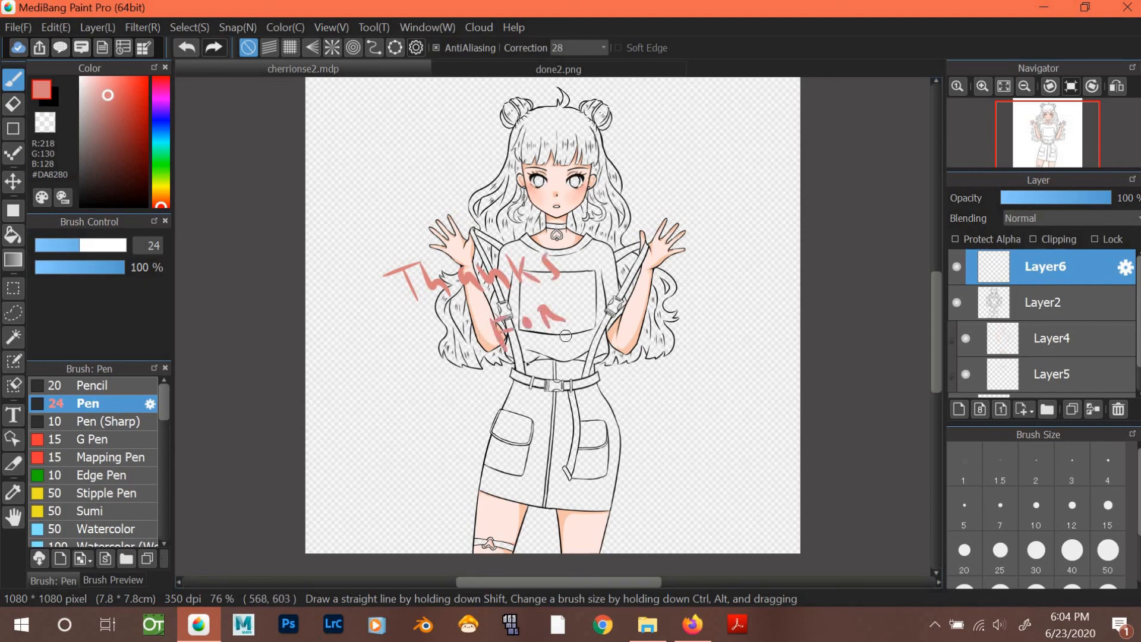
mouse_move(526, 360)
mouse_down()
mouse_move(552, 350)
mouse_move(556, 376)
mouse_move(551, 348)
mouse_move(590, 356)
mouse_move(571, 351)
mouse_move(633, 339)
mouse_up()
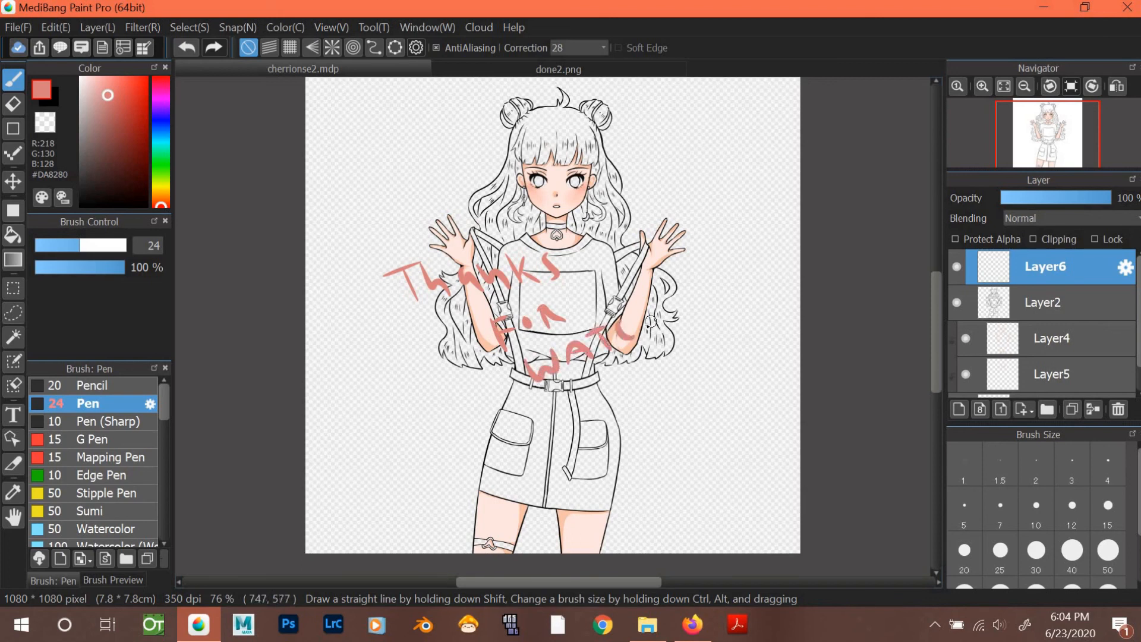